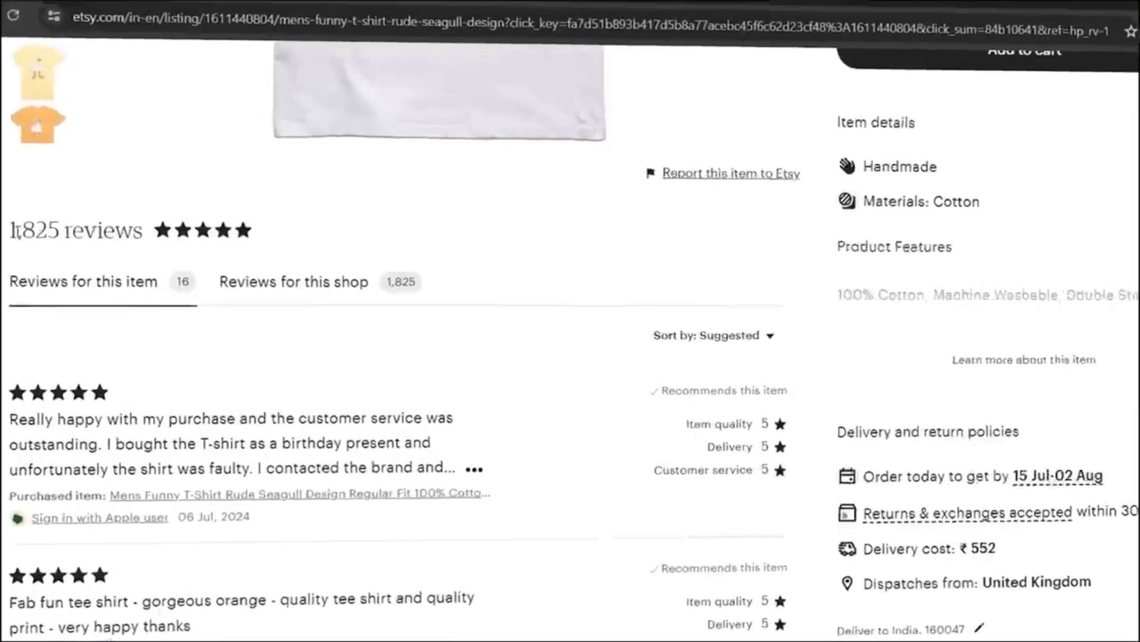
left_click_drag(22, 204, 195, 214)
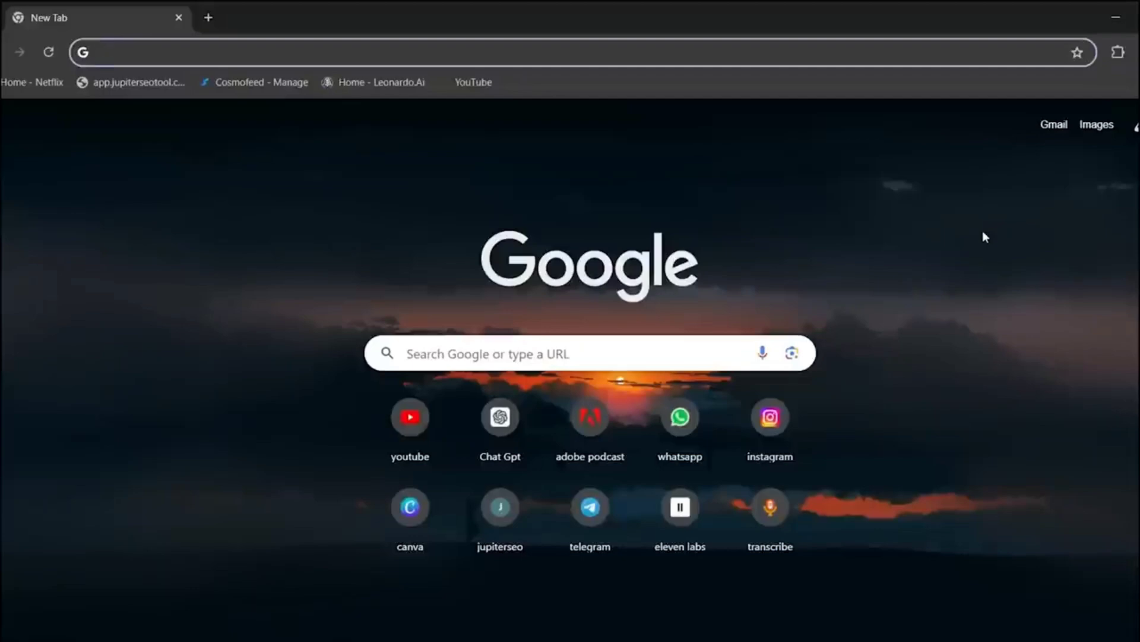
- Search the web for kittl and open the official Kittl website from the results
type("kittl")
key("Return")
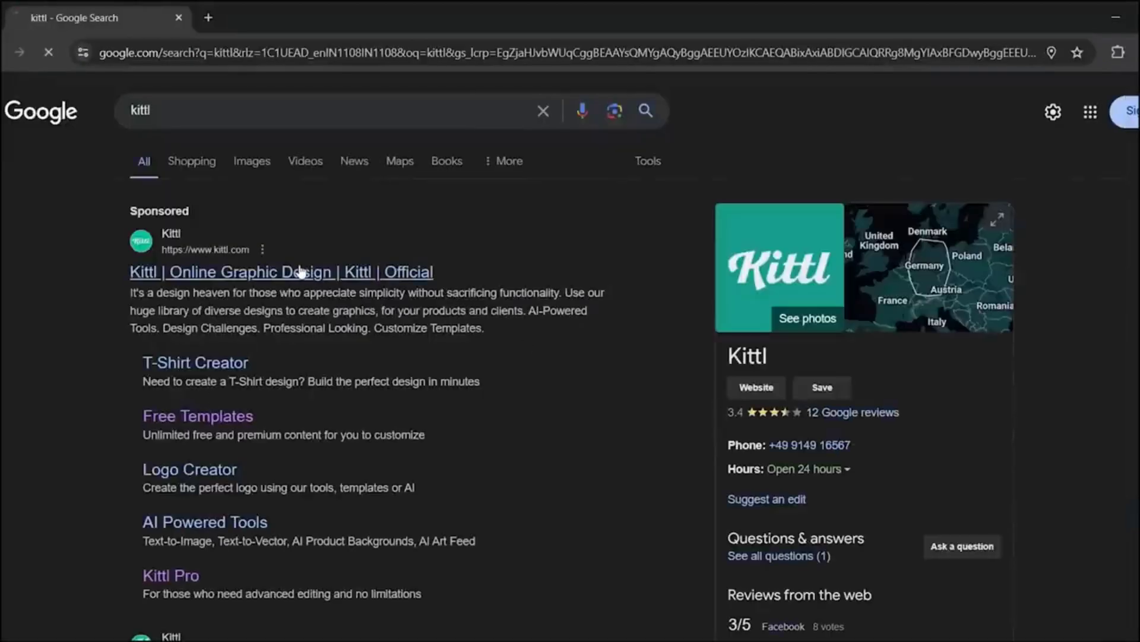
left_click(302, 272)
- Browse the template gallery and the site's Templates, Tools and Company menus
scroll(308, 471, "down", 10)
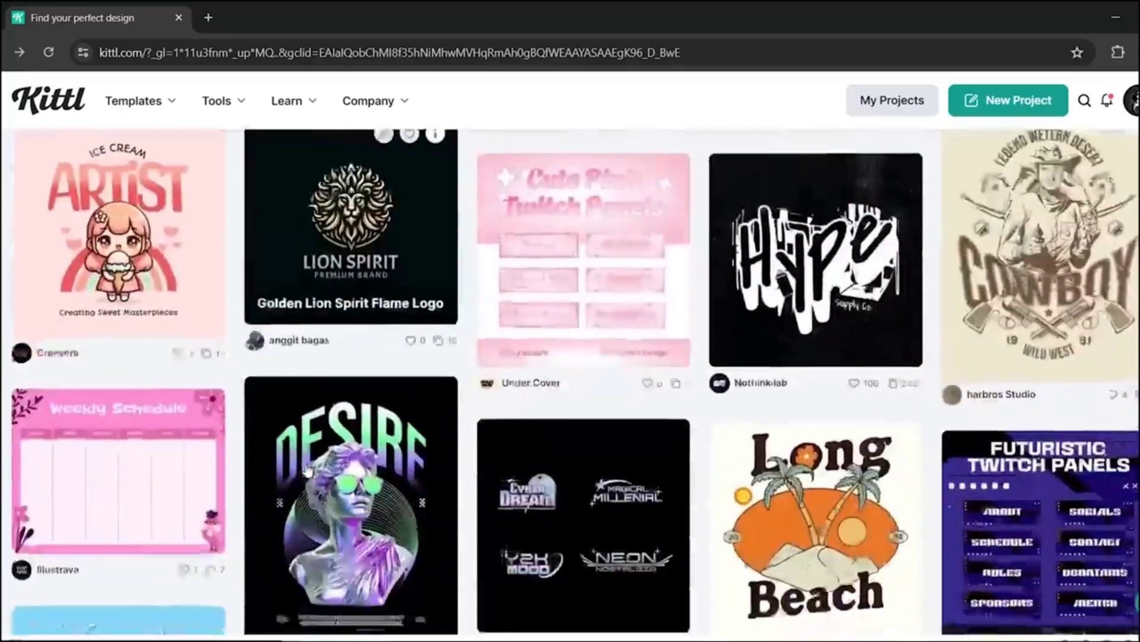
scroll(308, 471, "down", 15)
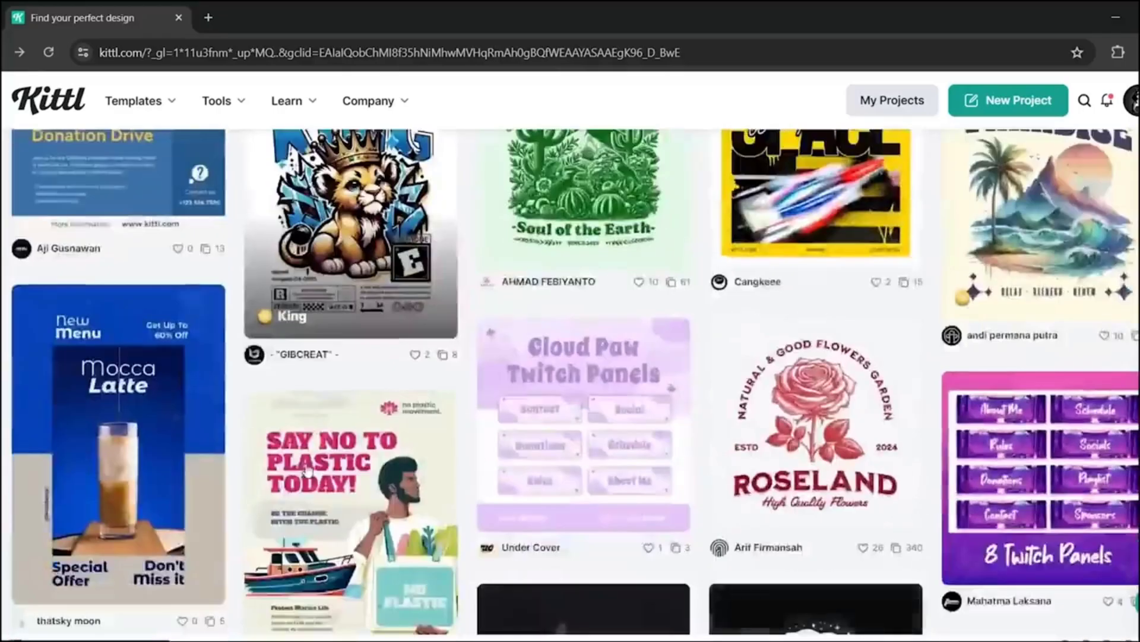
scroll(308, 471, "down", 15)
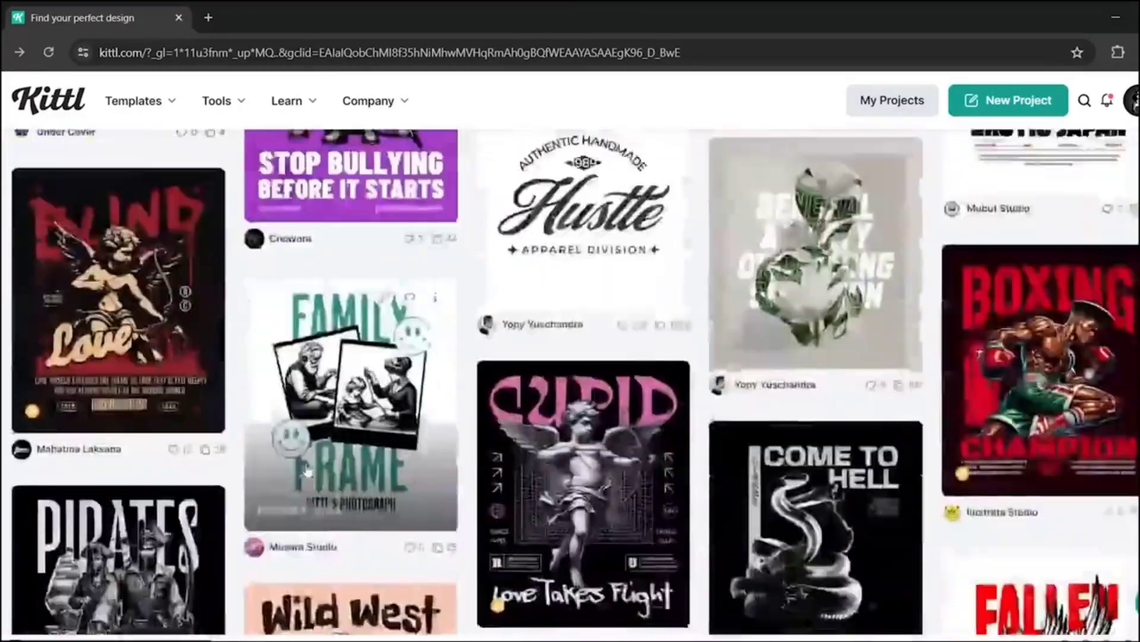
scroll(307, 471, "down", 5)
scroll(308, 470, "up", 10)
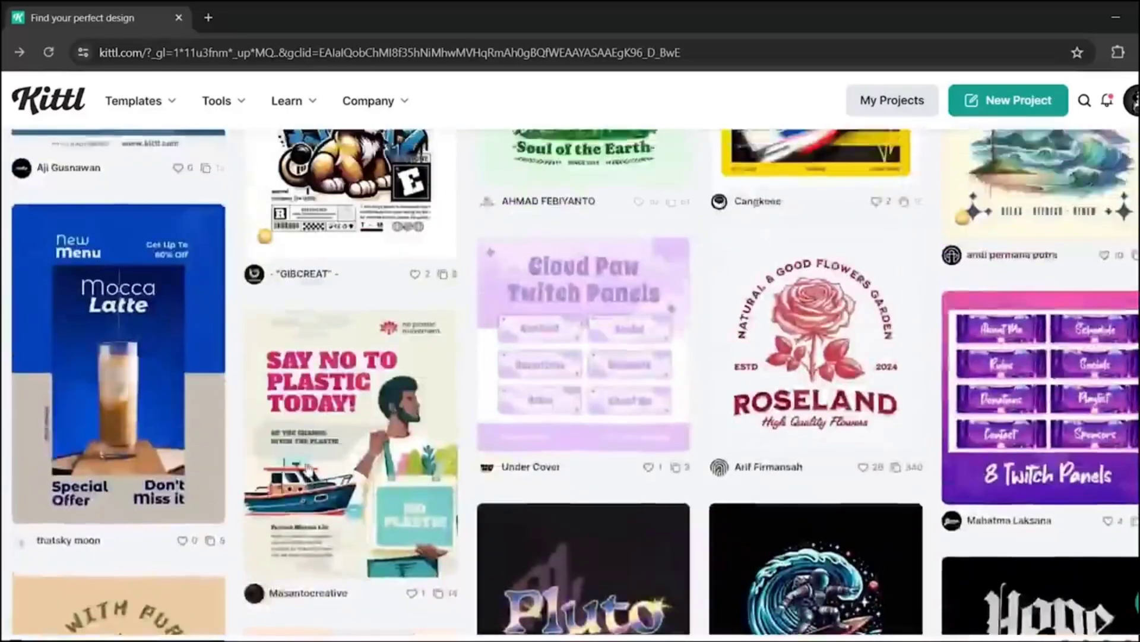
scroll(307, 468, "up", 5)
scroll(306, 470, "down", 12)
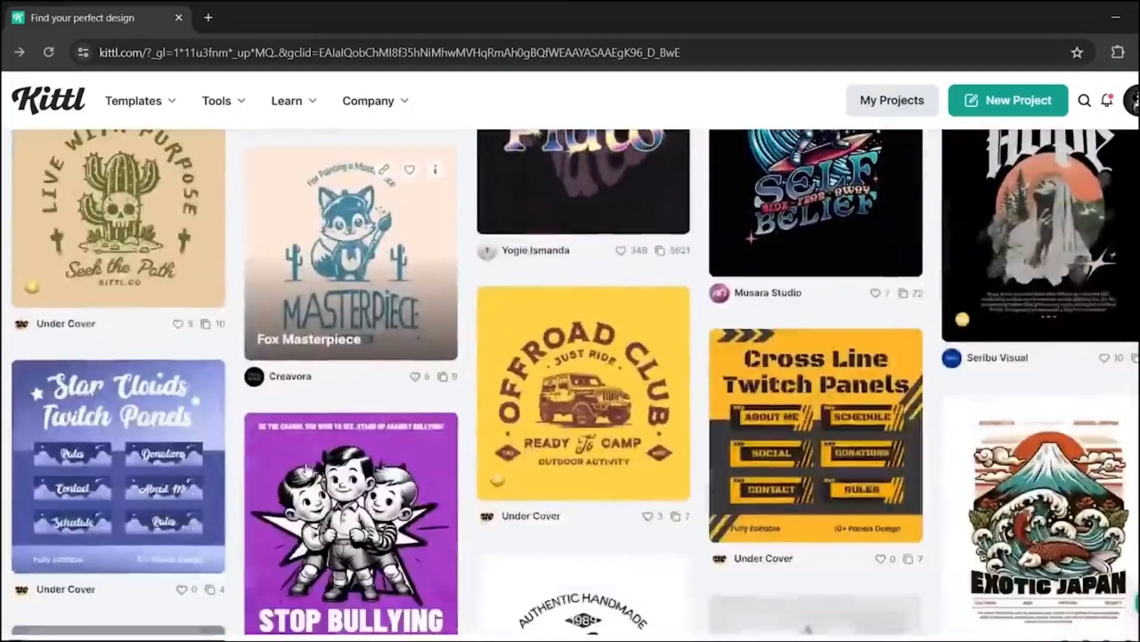
scroll(305, 469, "down", 15)
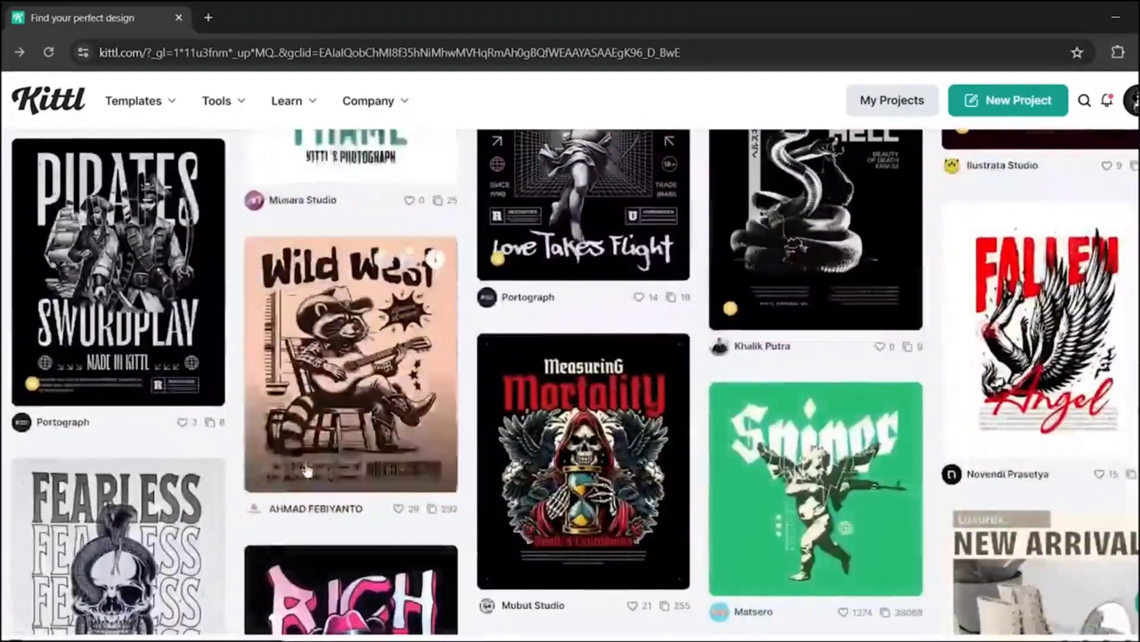
scroll(307, 469, "up", 15)
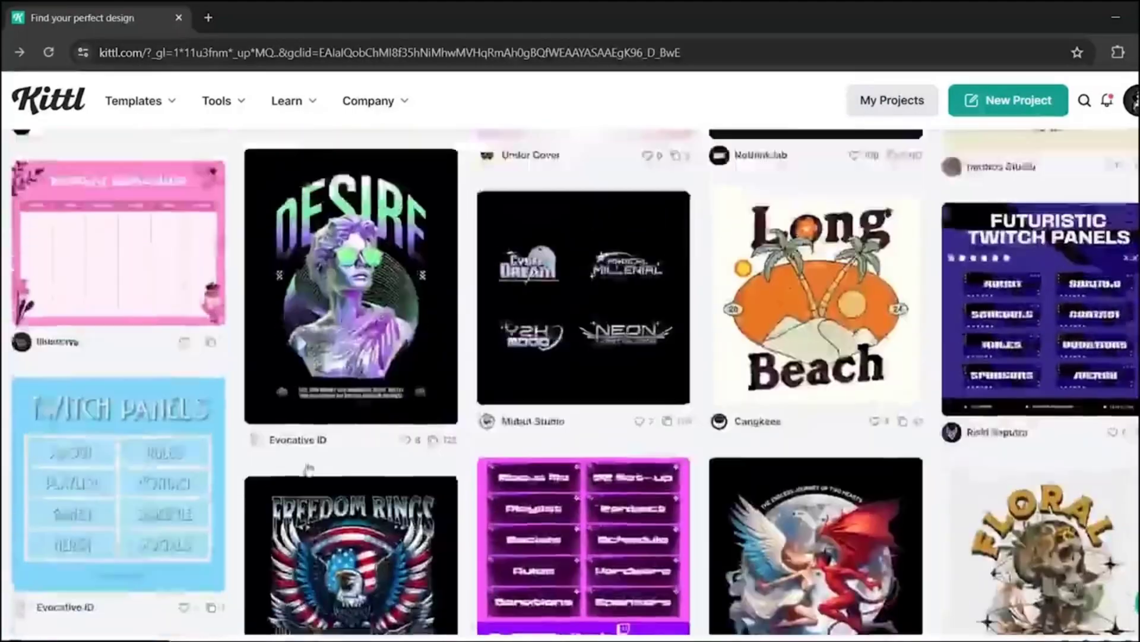
scroll(308, 470, "up", 3)
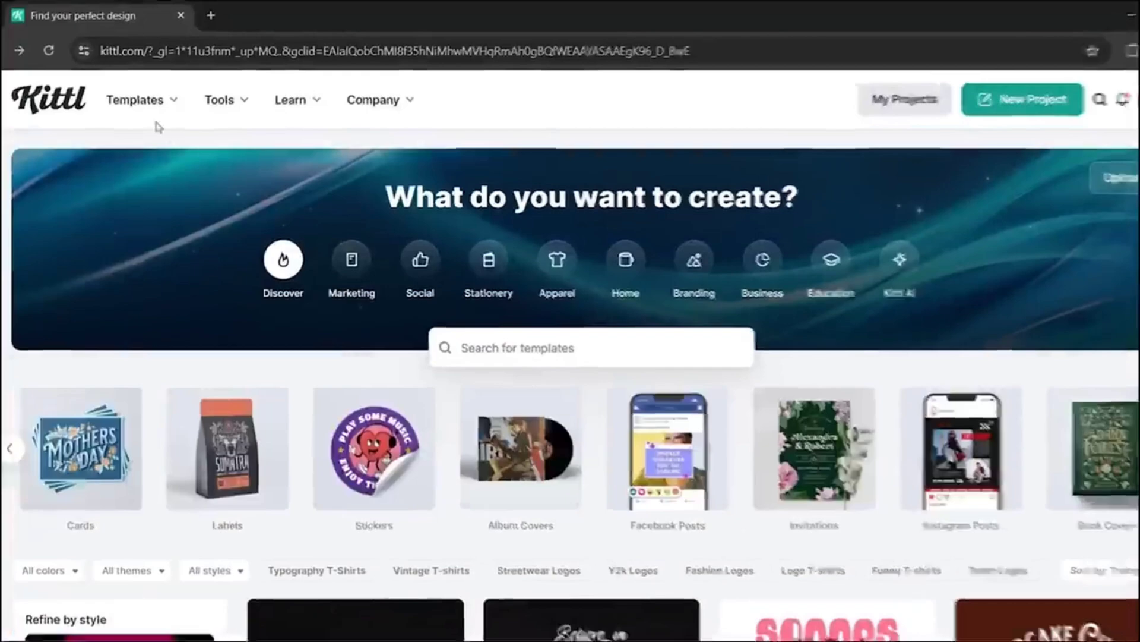
mouse_move(149, 109)
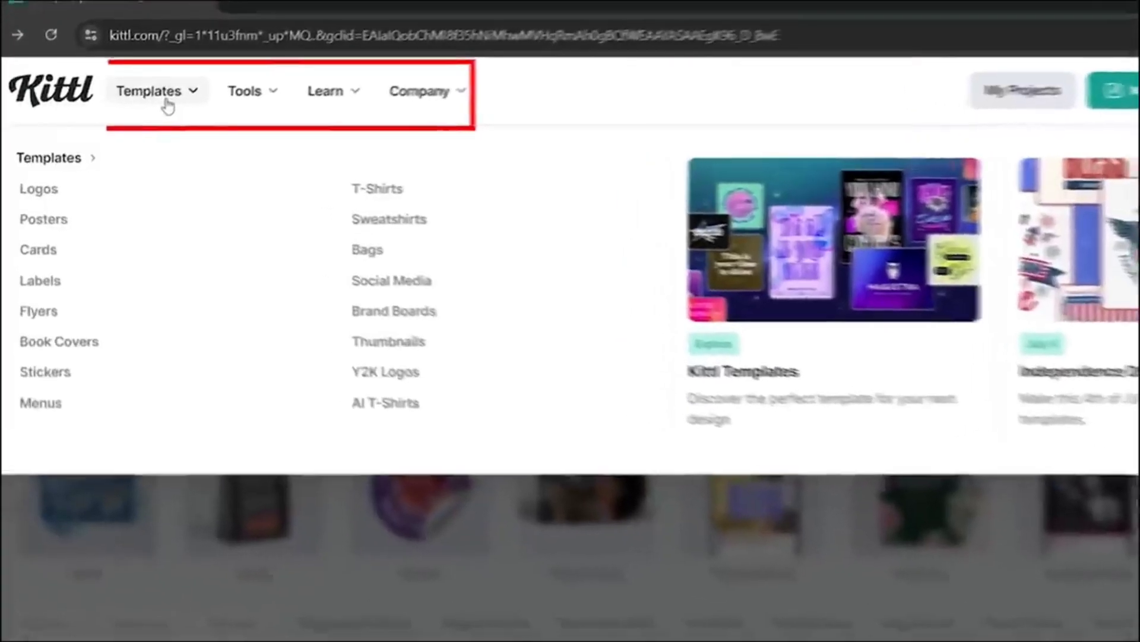
mouse_move(265, 95)
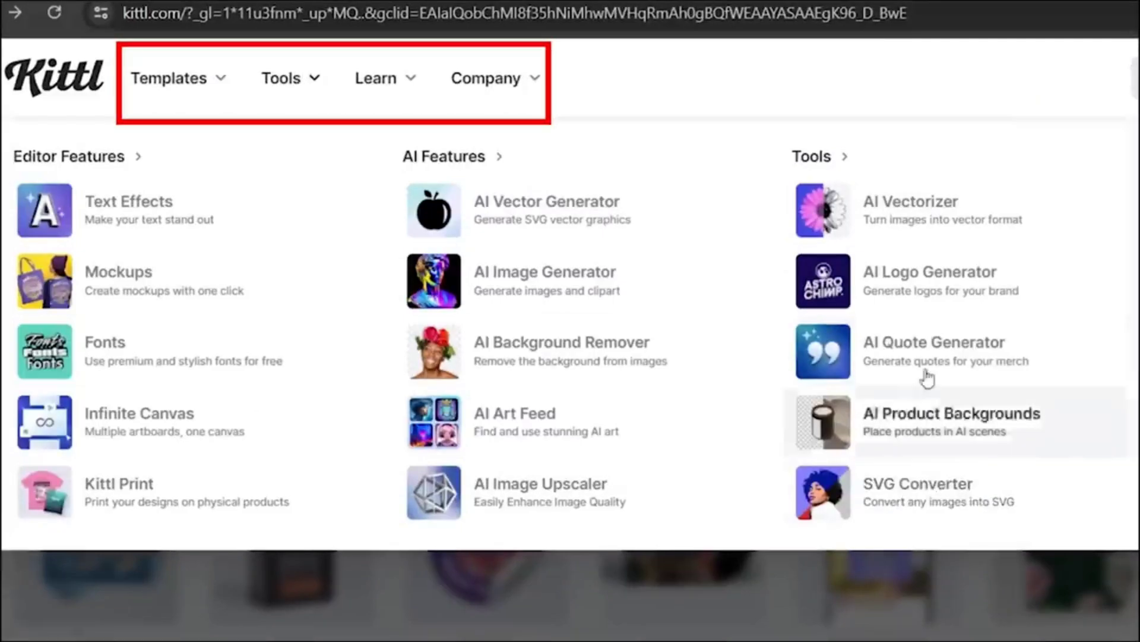
mouse_move(536, 78)
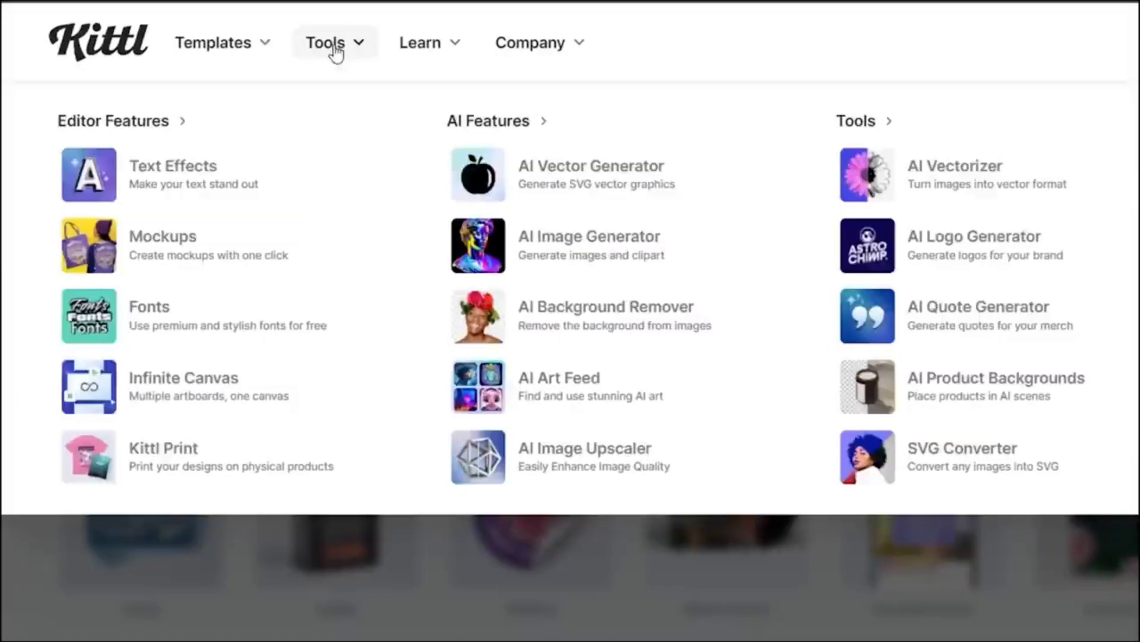
mouse_move(412, 80)
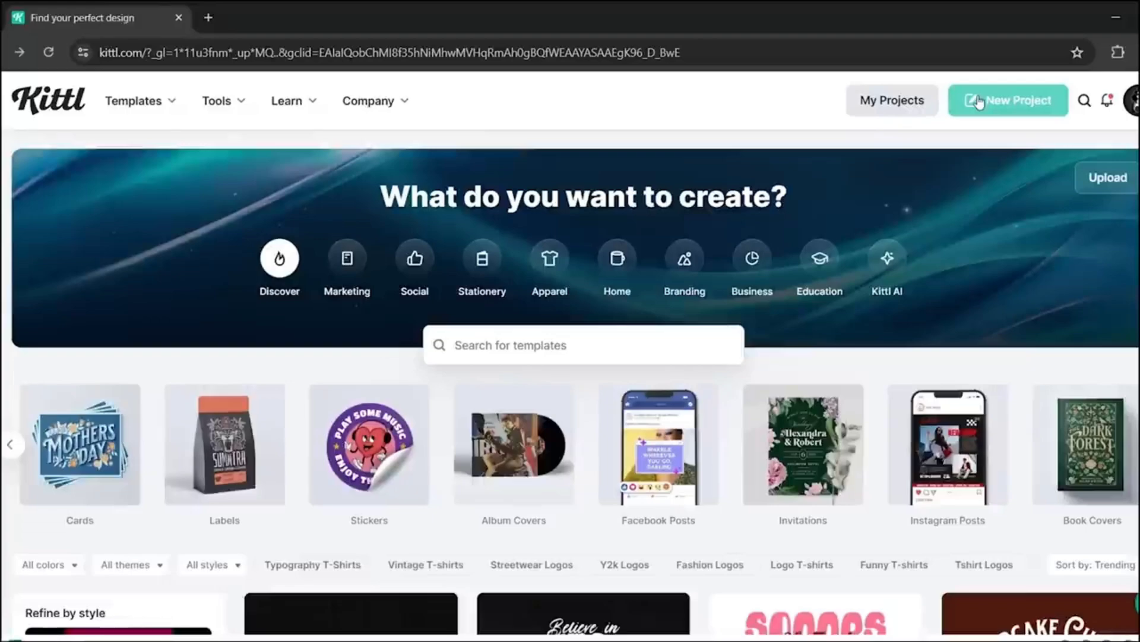
- Start a new project with a custom artboard of 4500 by 5400 pixels
left_click(978, 102)
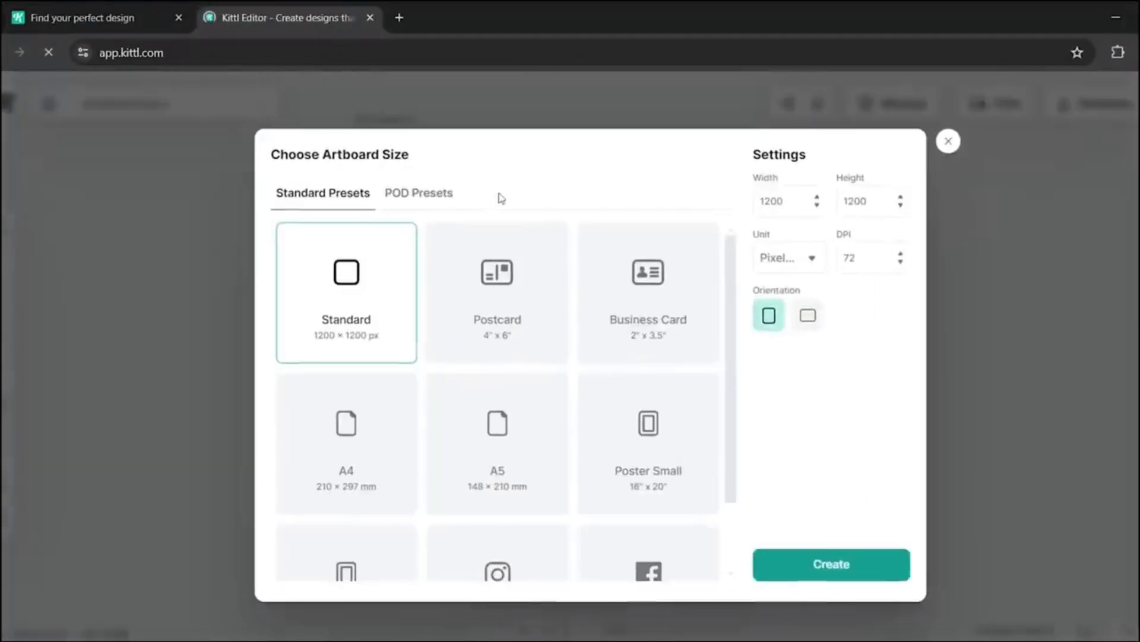
scroll(462, 442, "down", 2)
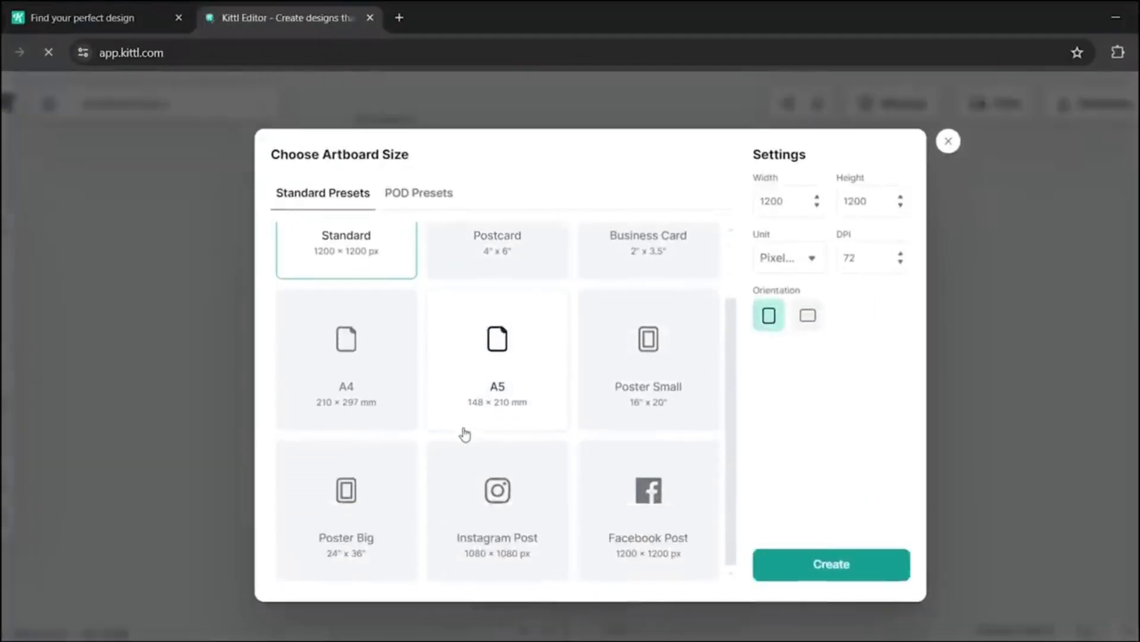
scroll(465, 433, "up", 2)
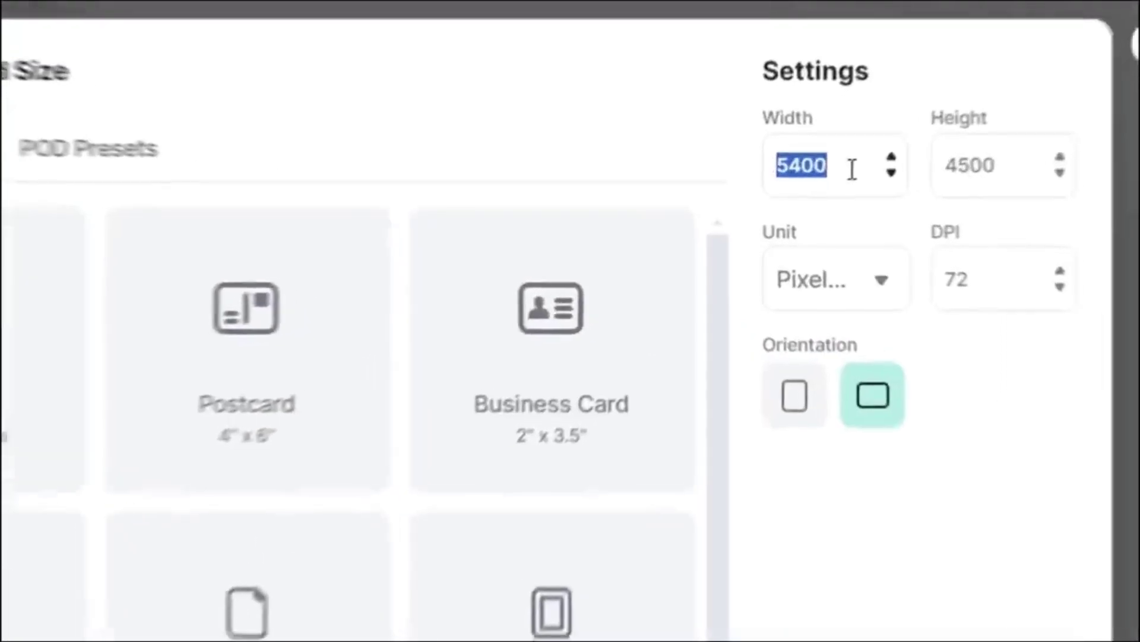
type("450")
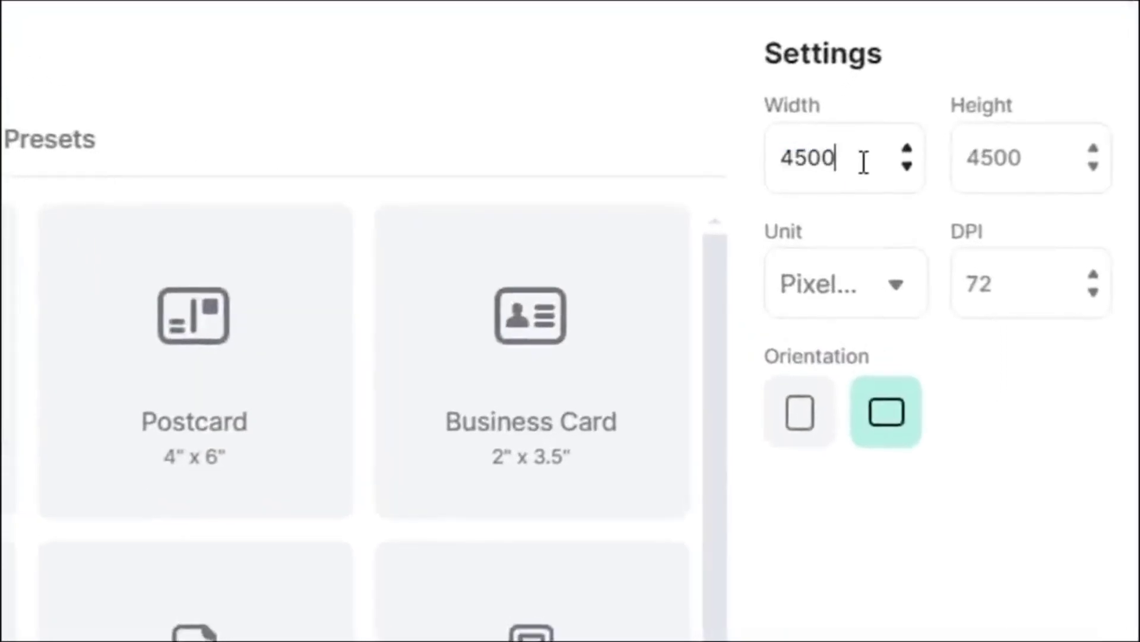
double_click(984, 168)
type("5400")
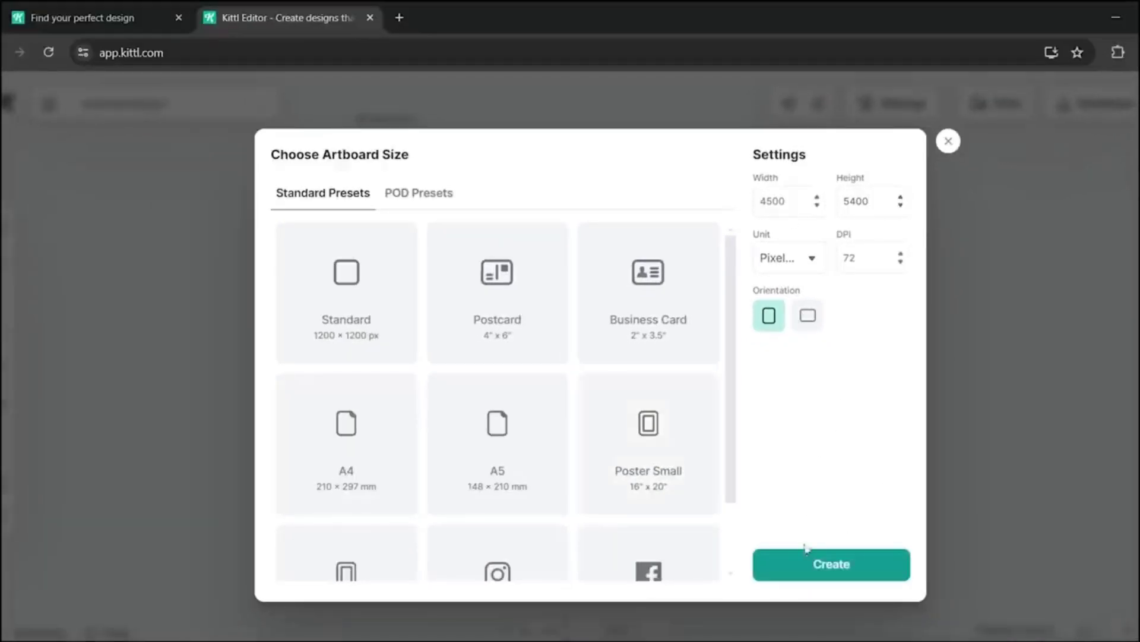
left_click(803, 574)
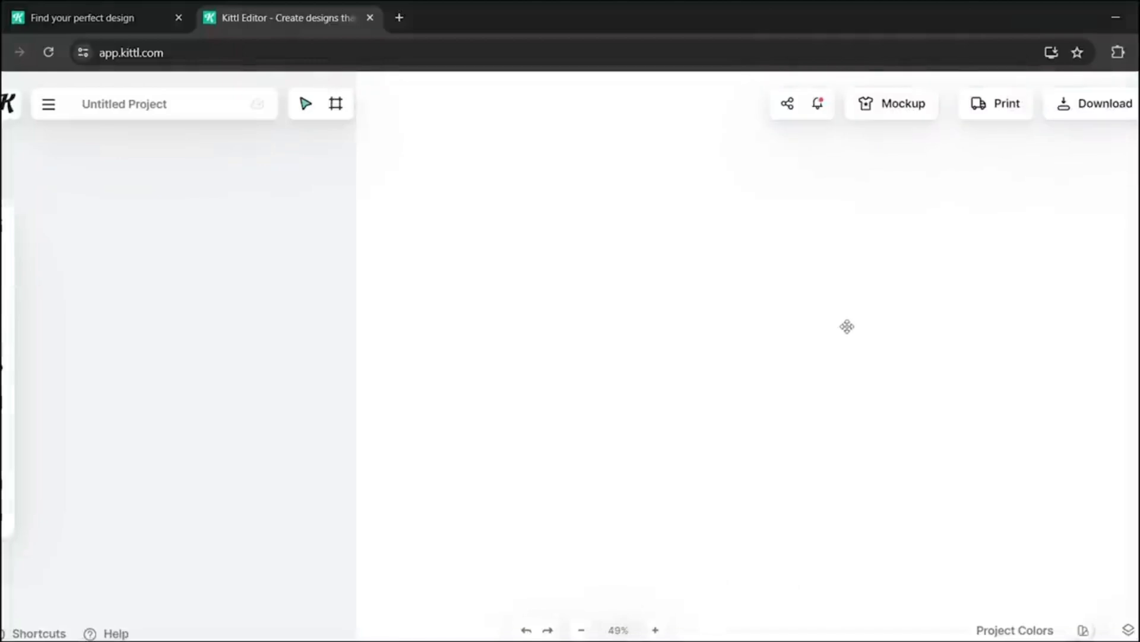
- Fit the view to the artboard and open the template library filtered to Vintage T-shirts
left_click(625, 631)
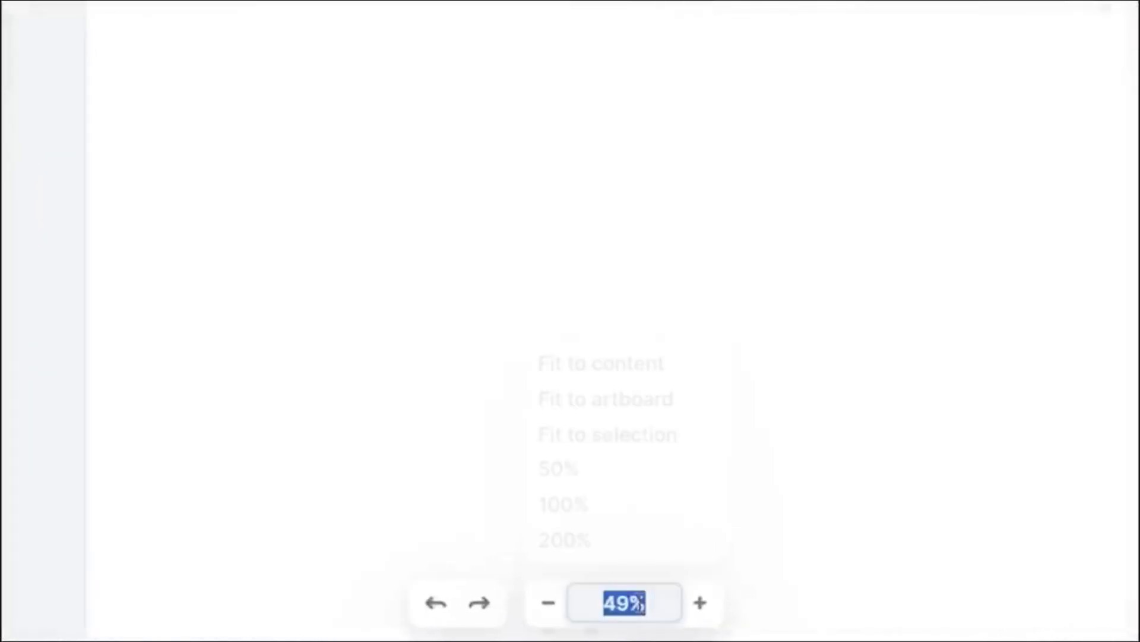
left_click(596, 373)
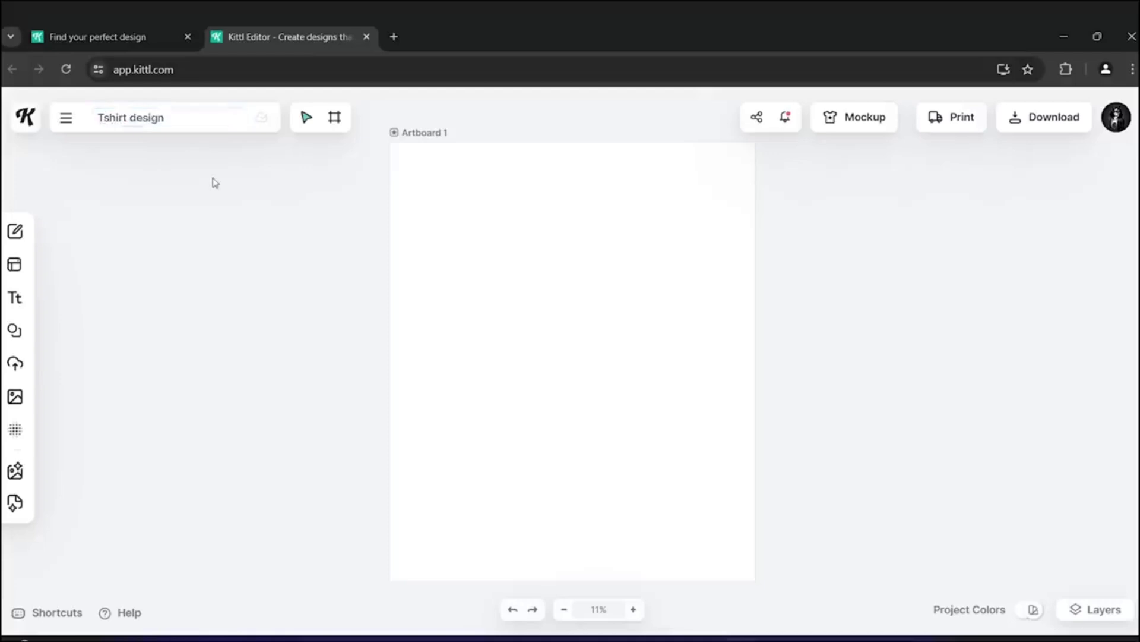
mouse_move(65, 267)
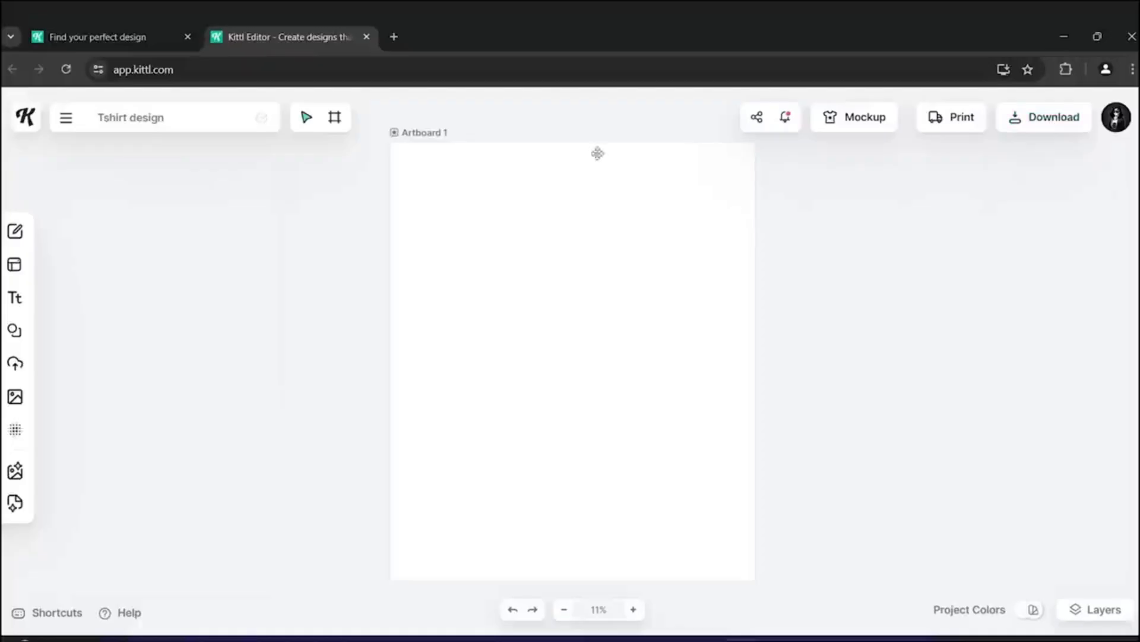
left_click(15, 231)
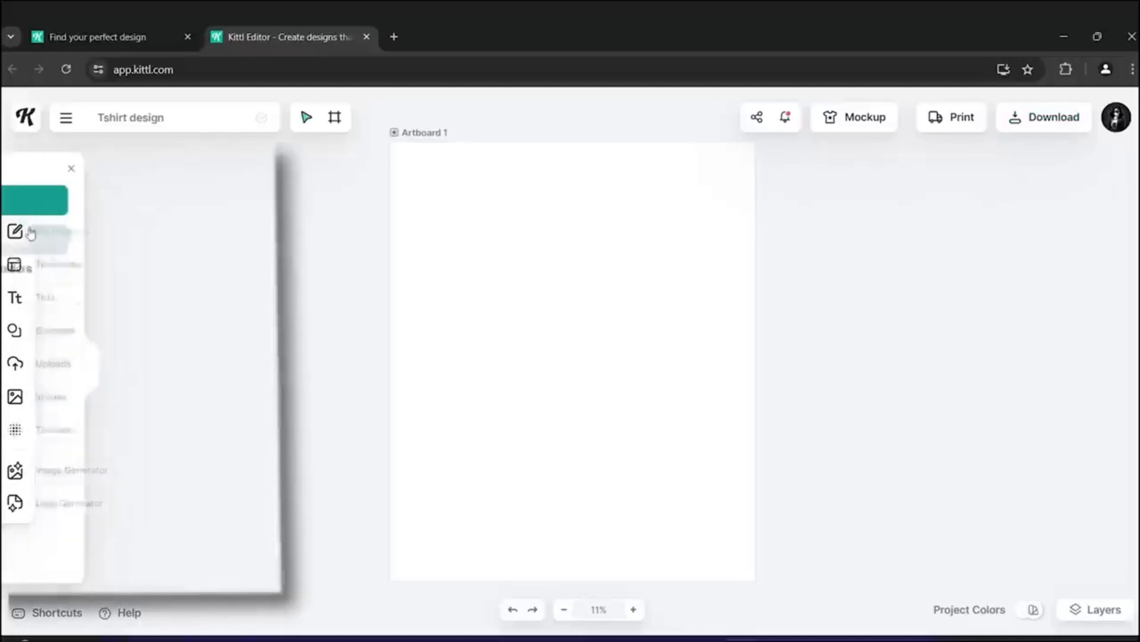
left_click(13, 268)
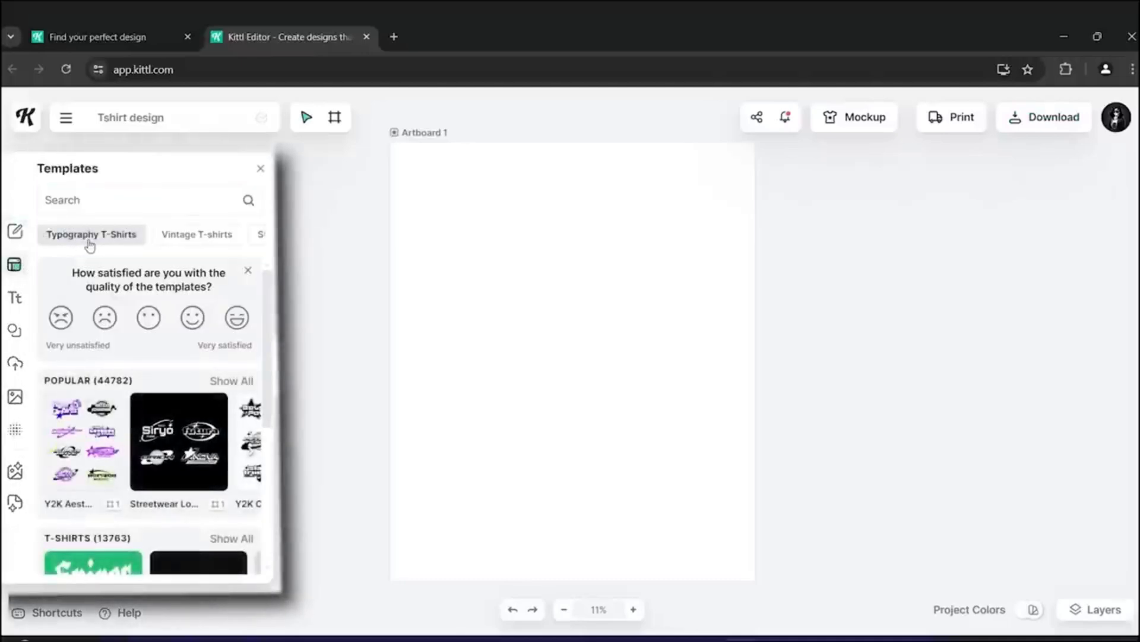
left_click(247, 272)
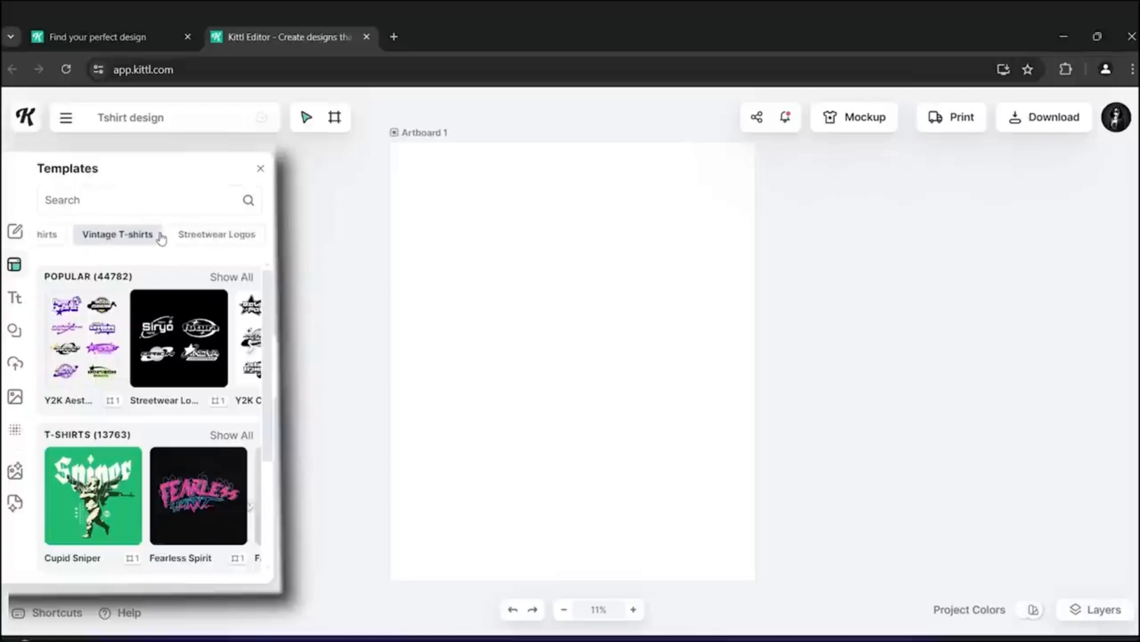
left_click(151, 237)
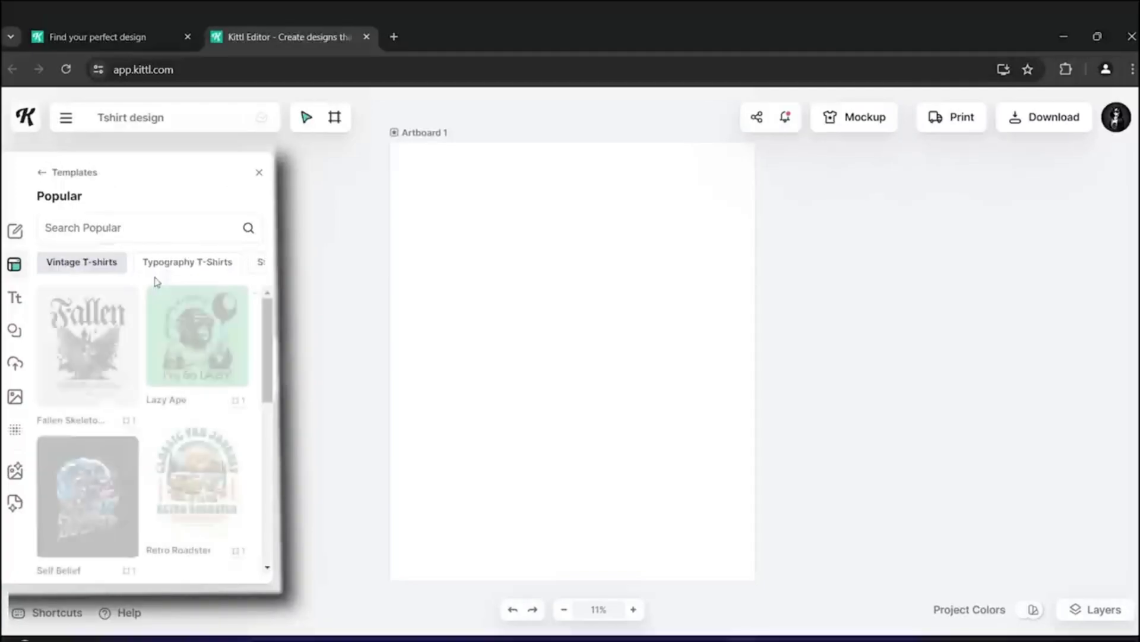
- Browse the popular t-shirt templates in the template library
scroll(110, 481, "down", 8)
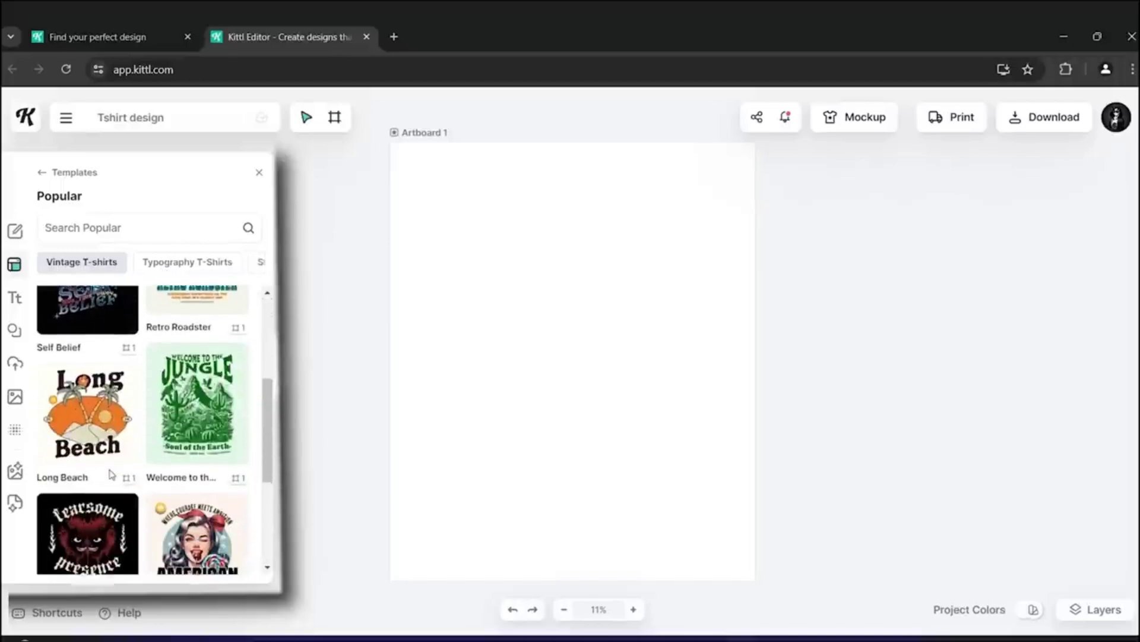
scroll(111, 472, "down", 8)
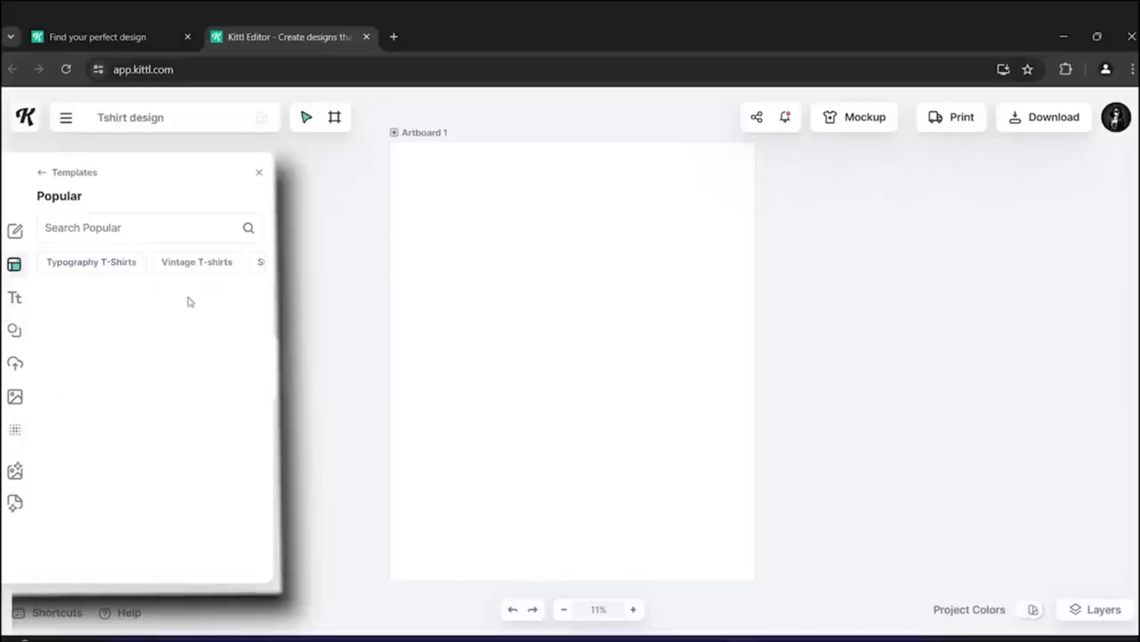
scroll(128, 475, "down", 3)
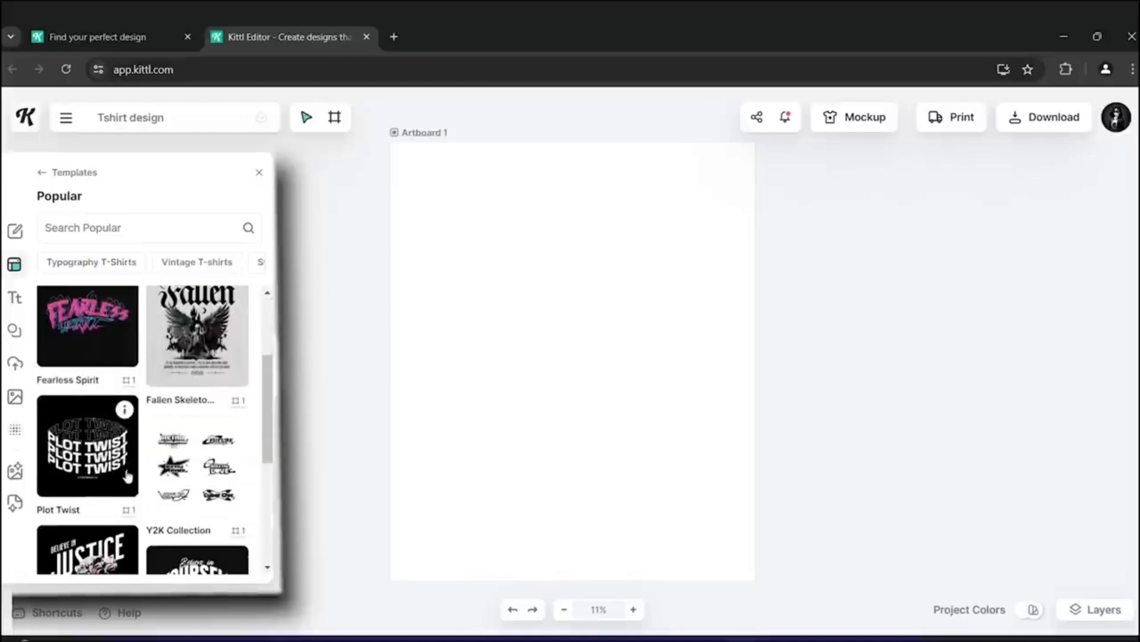
scroll(153, 437, "down", 5)
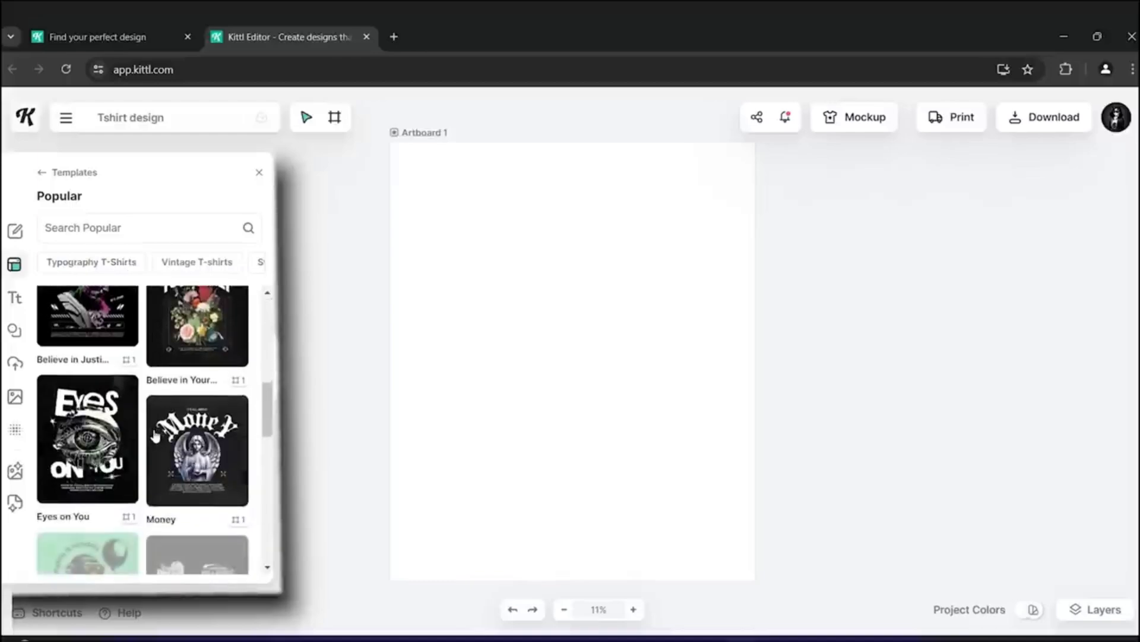
scroll(155, 437, "down", 10)
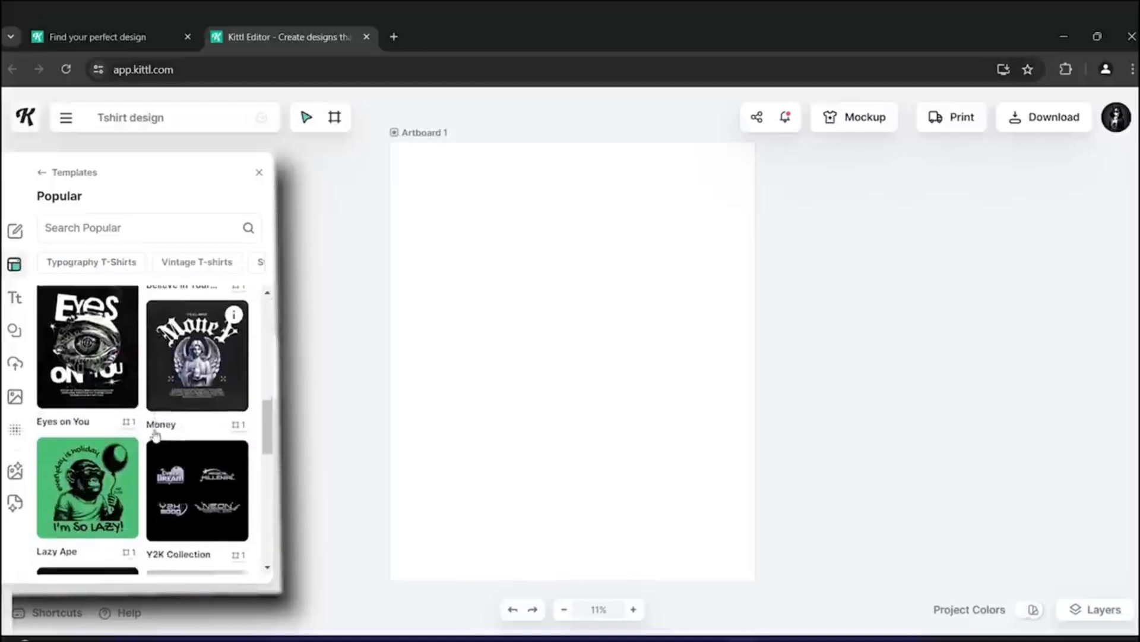
scroll(155, 437, "down", 6)
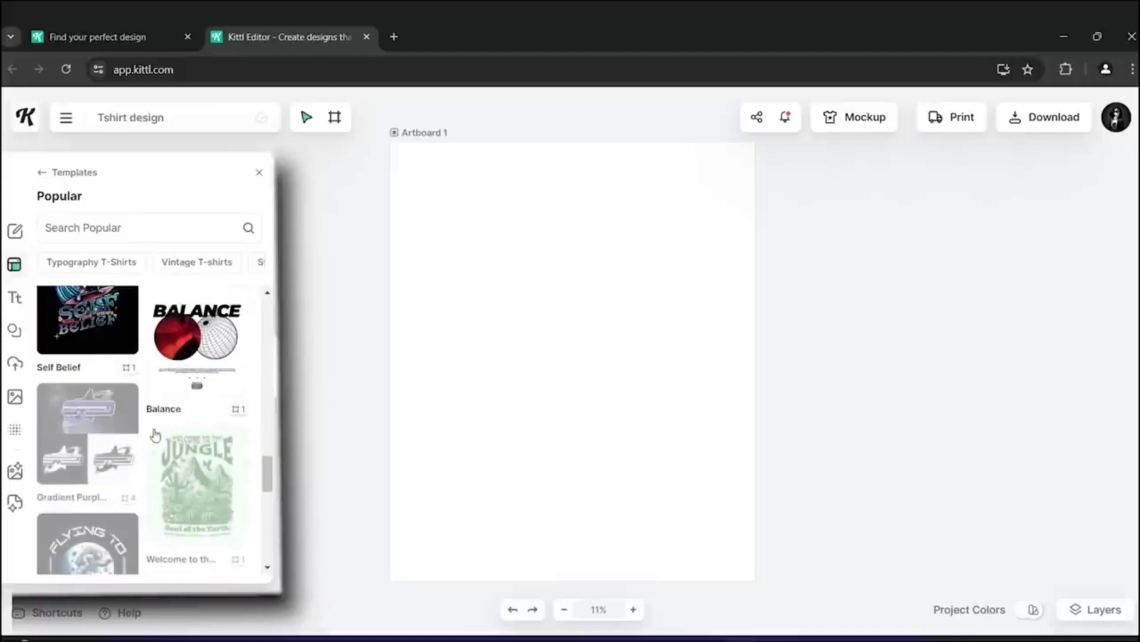
scroll(155, 435, "down", 8)
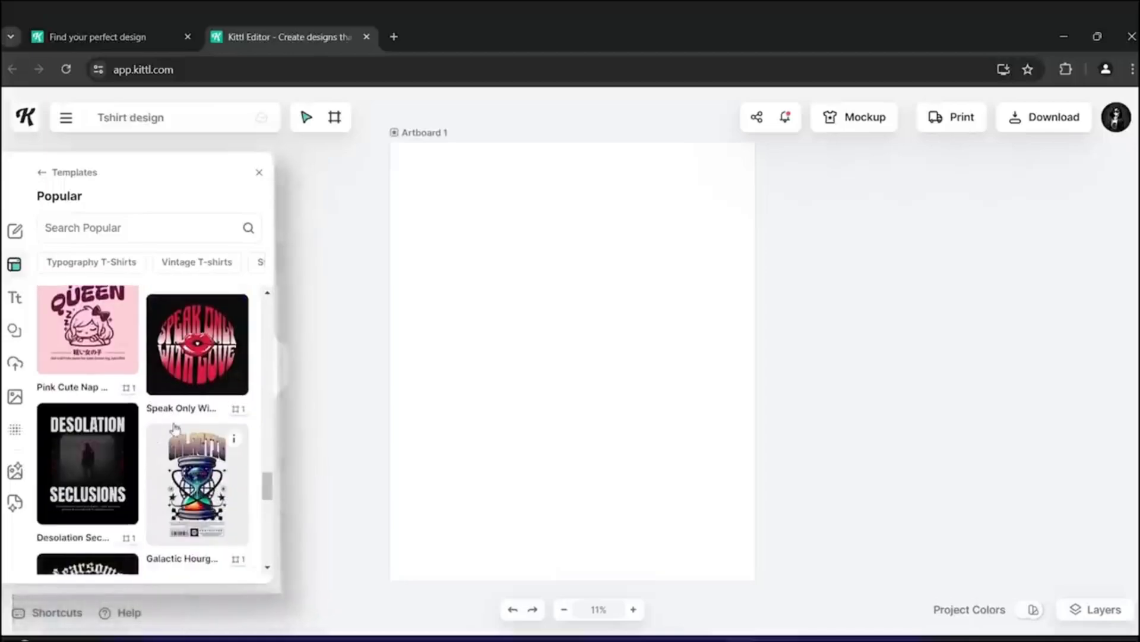
left_click(684, 255)
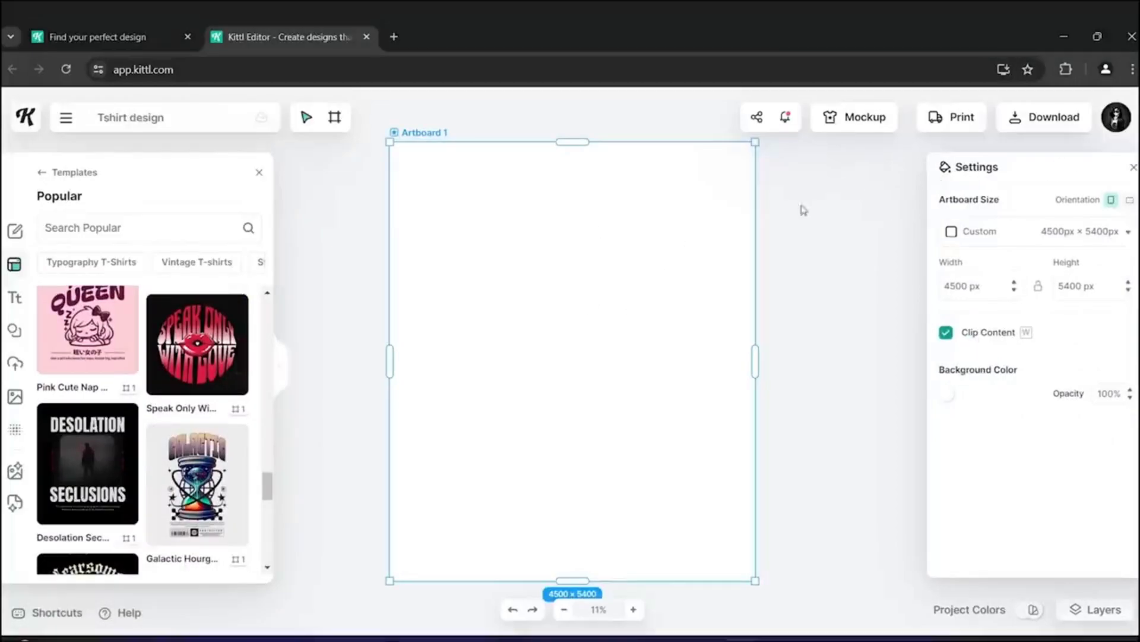
- Close the template panel and set the artboard background color to black
left_click(259, 174)
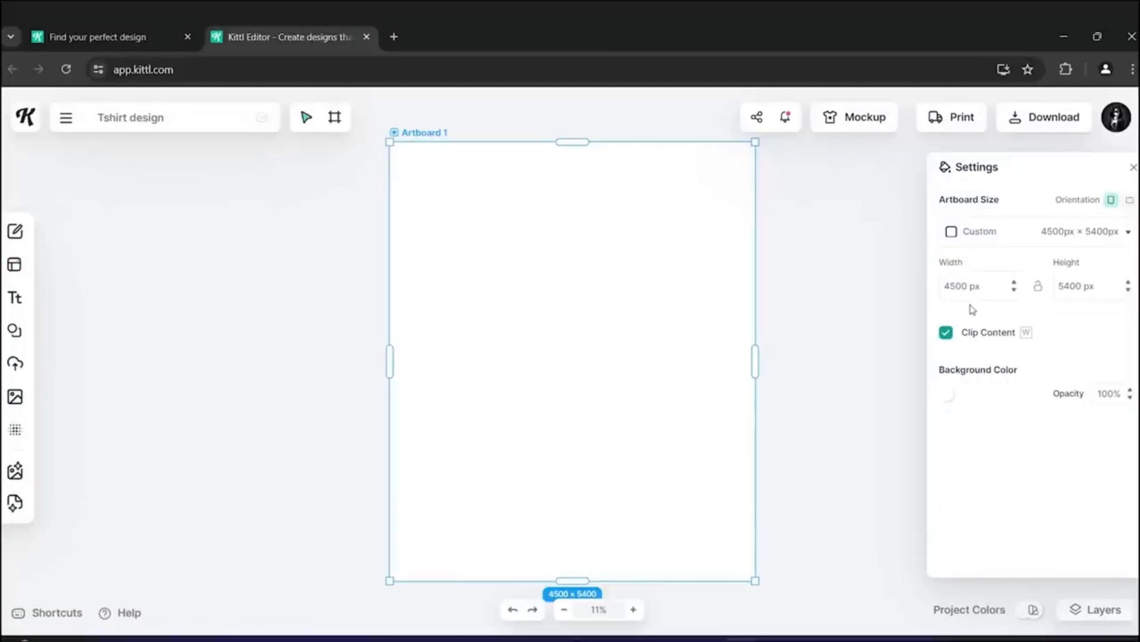
left_click(948, 397)
left_click_drag(948, 400, 826, 503)
left_click(827, 242)
- Browse the project color palettes and the layers list
left_click(1033, 613)
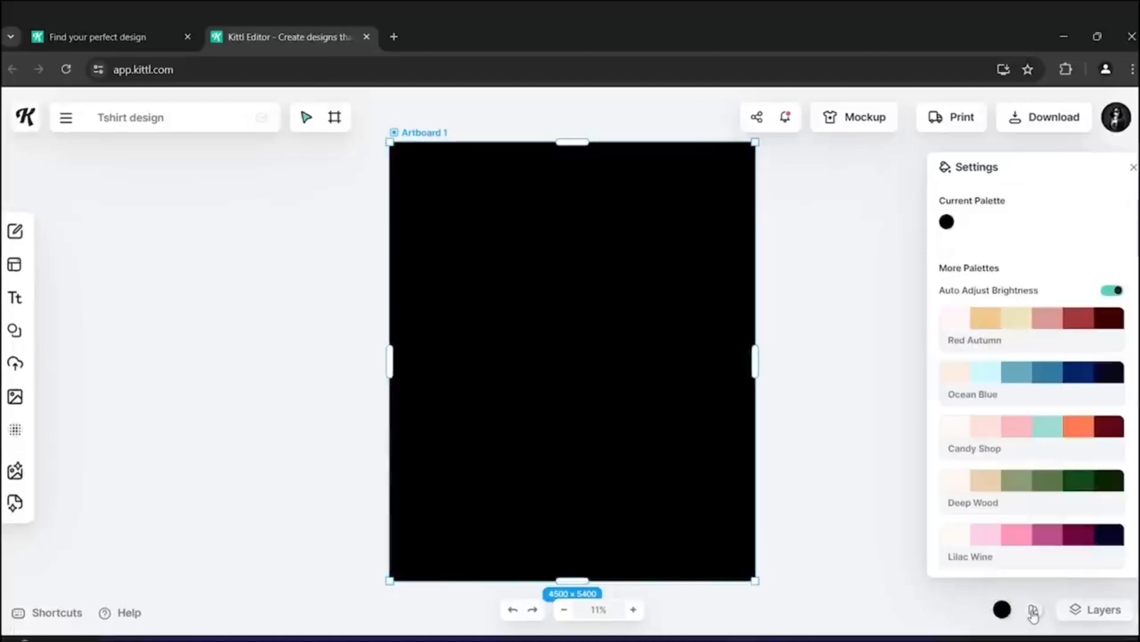
scroll(1021, 374, "down", 8)
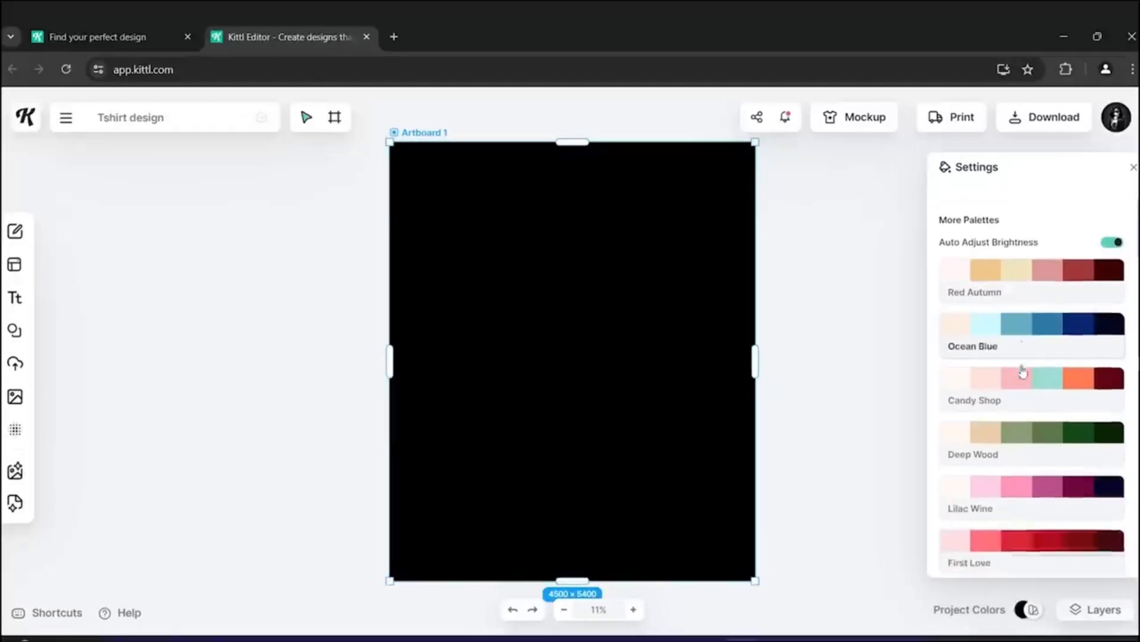
scroll(996, 486, "down", 12)
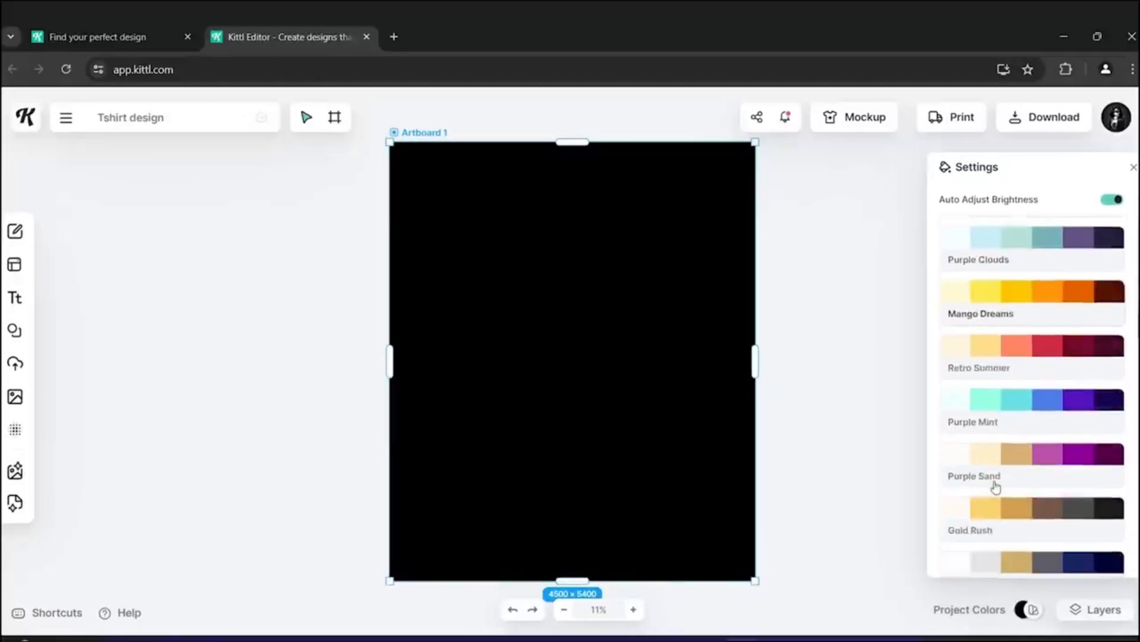
scroll(997, 486, "down", 5)
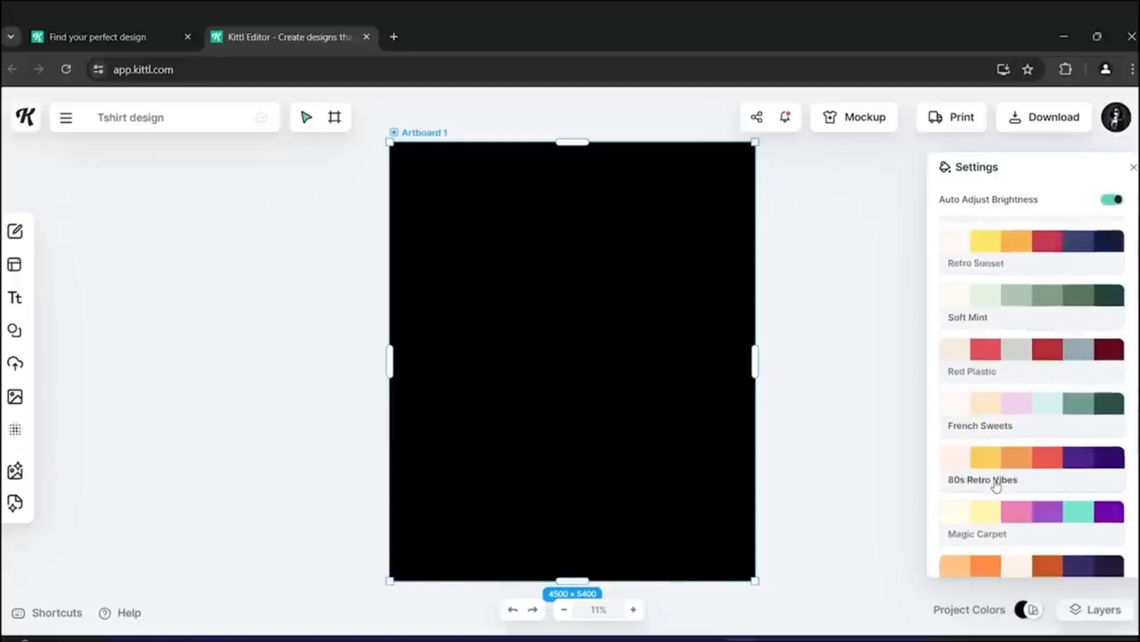
left_click(1094, 618)
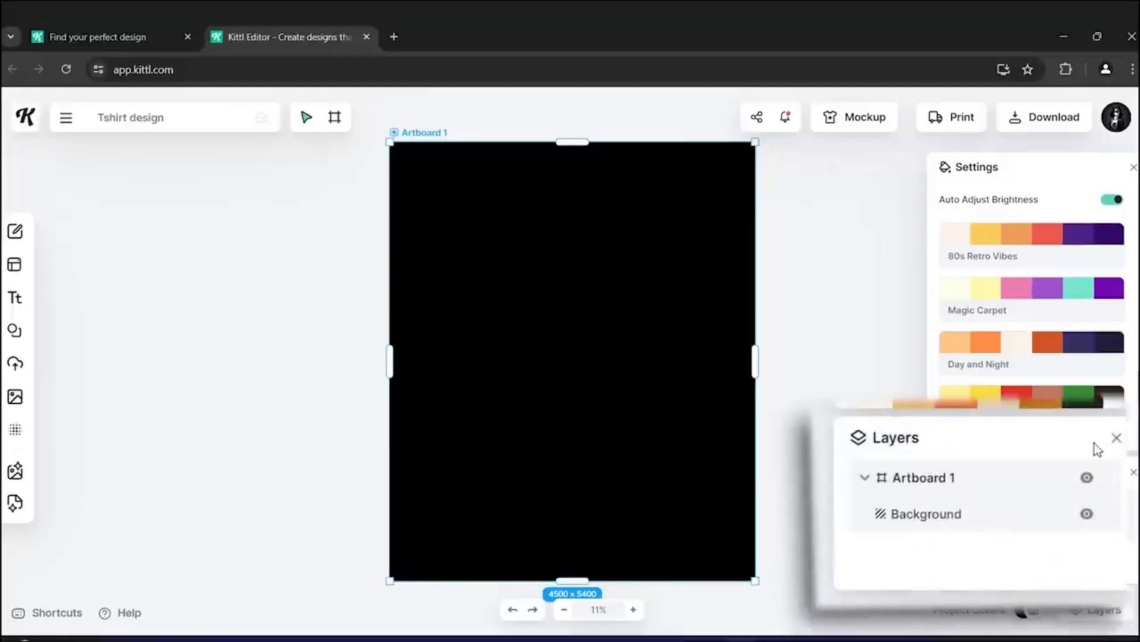
left_click(1133, 471)
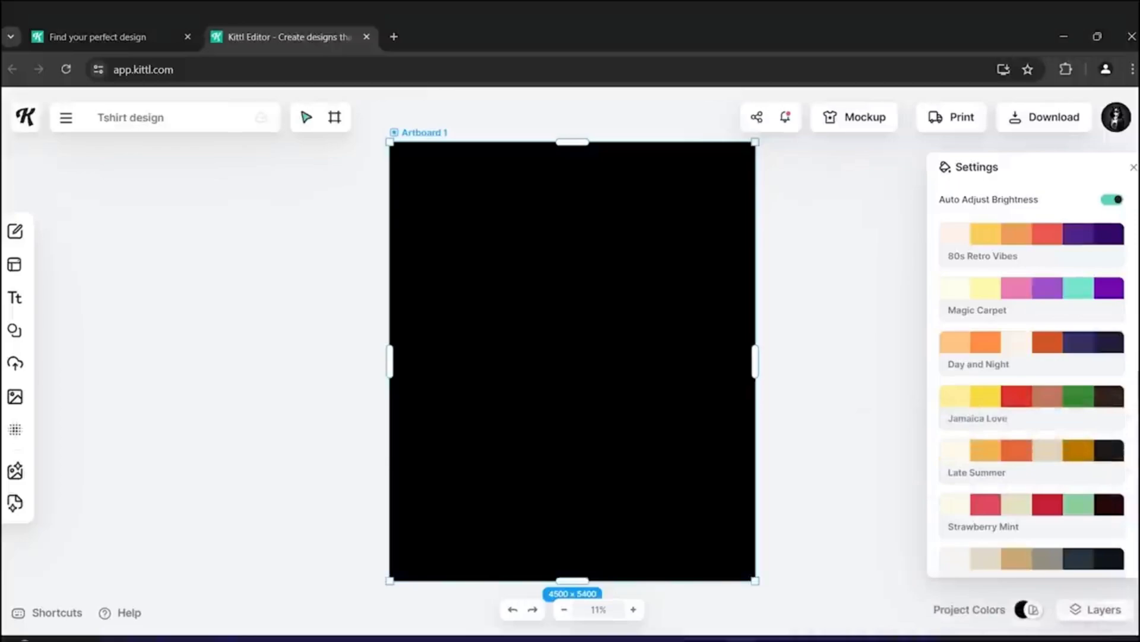
left_click(1133, 171)
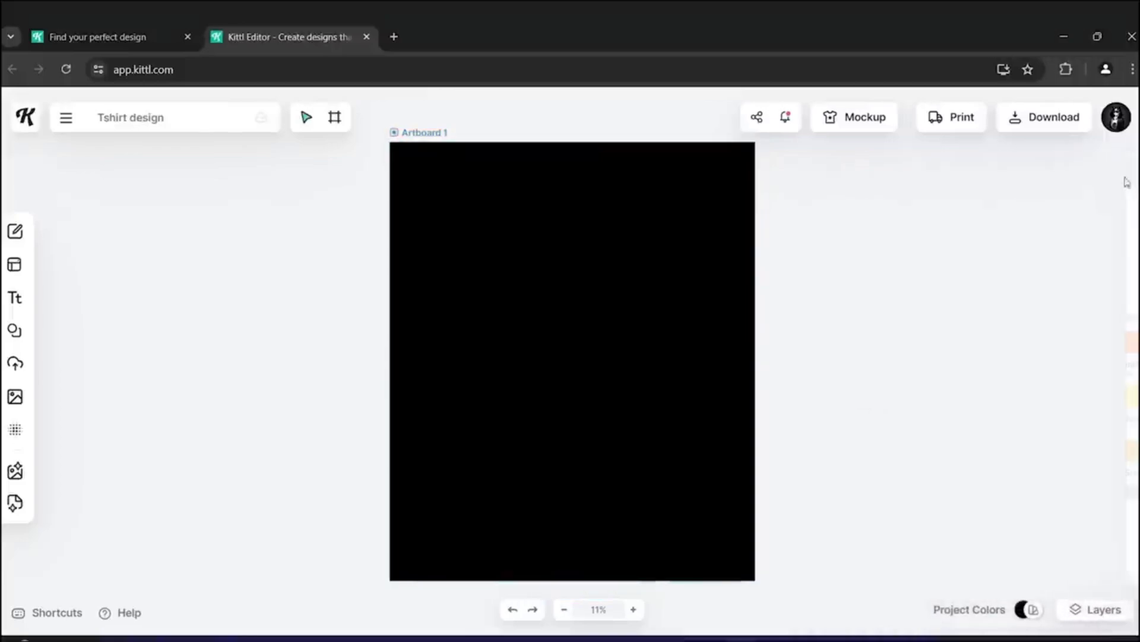
- Search the templates for "funny tshirt" and open the Sloth More template as a new project
left_click(15, 264)
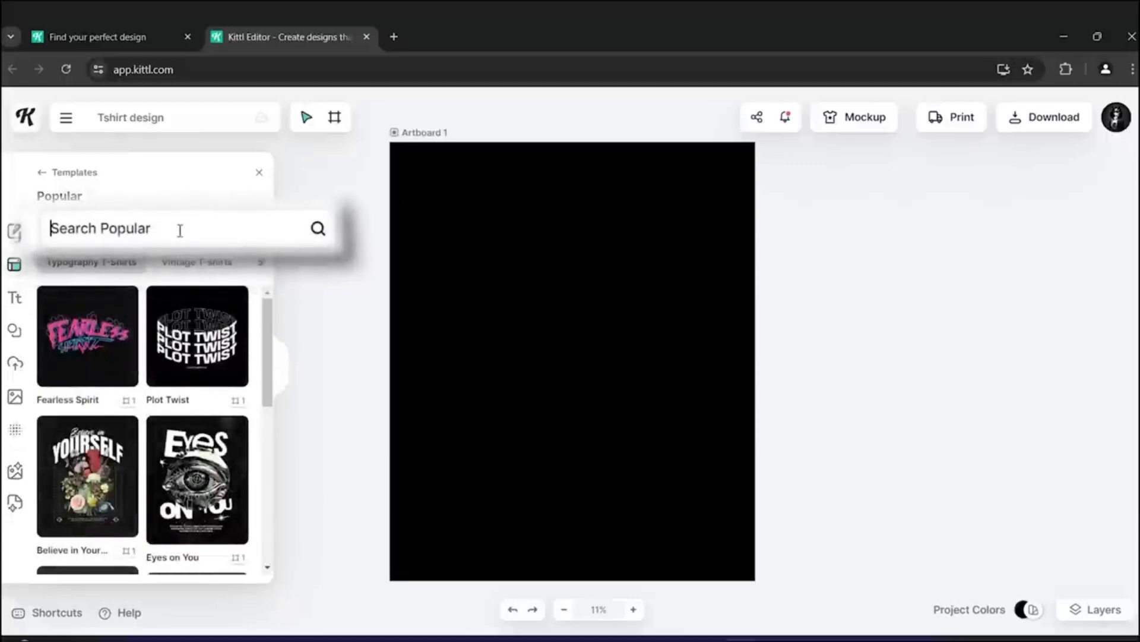
type("funny tshirt")
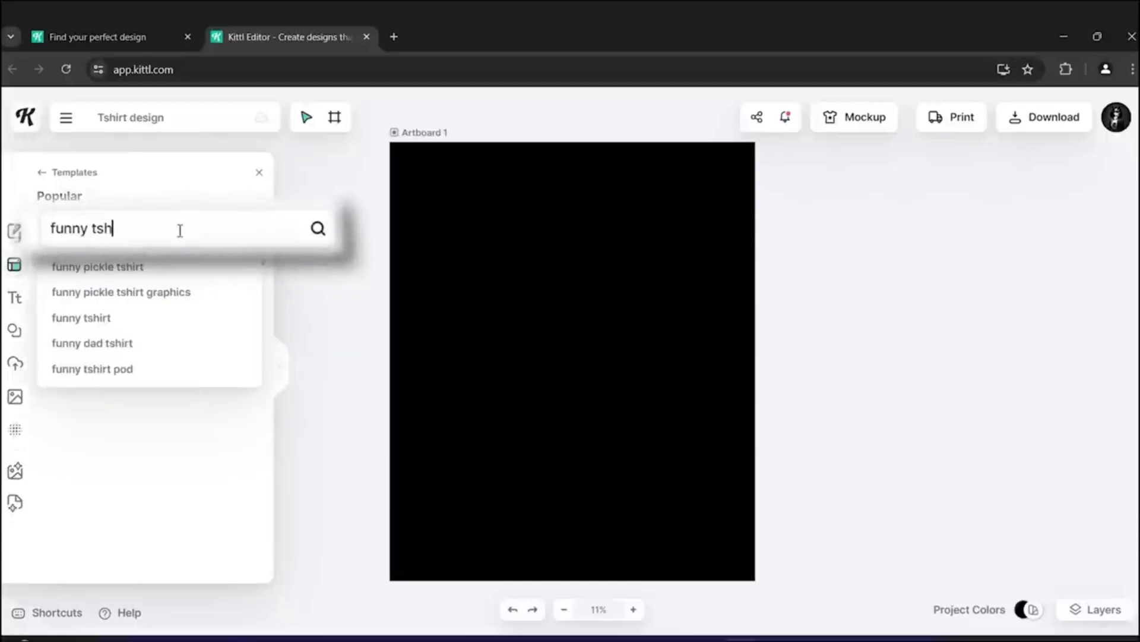
key("Return")
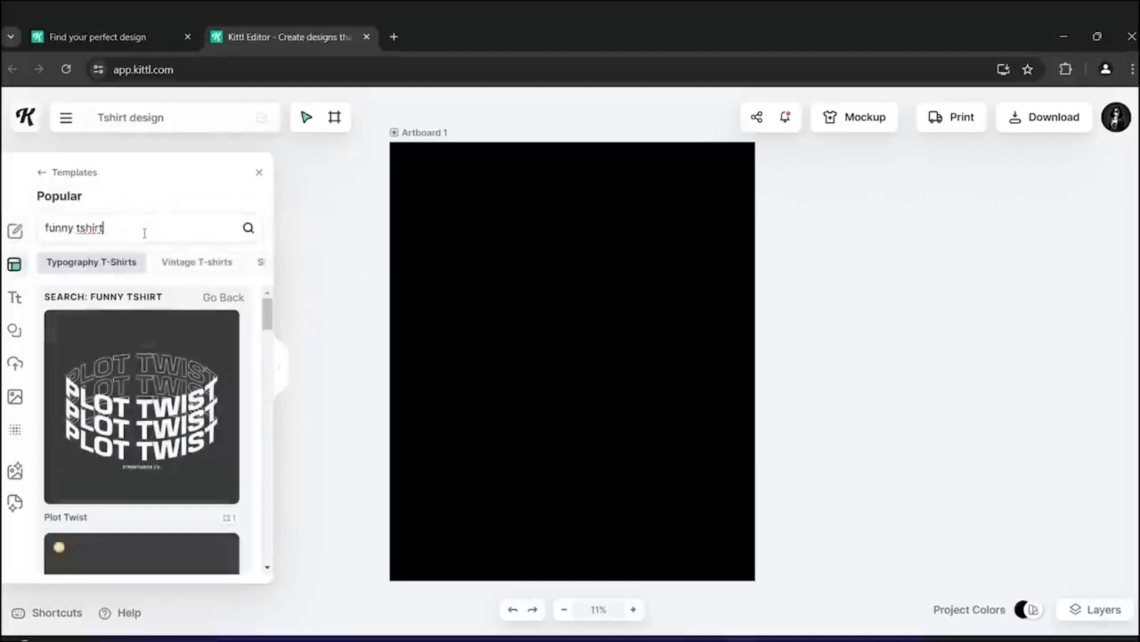
scroll(153, 419, "down", 8)
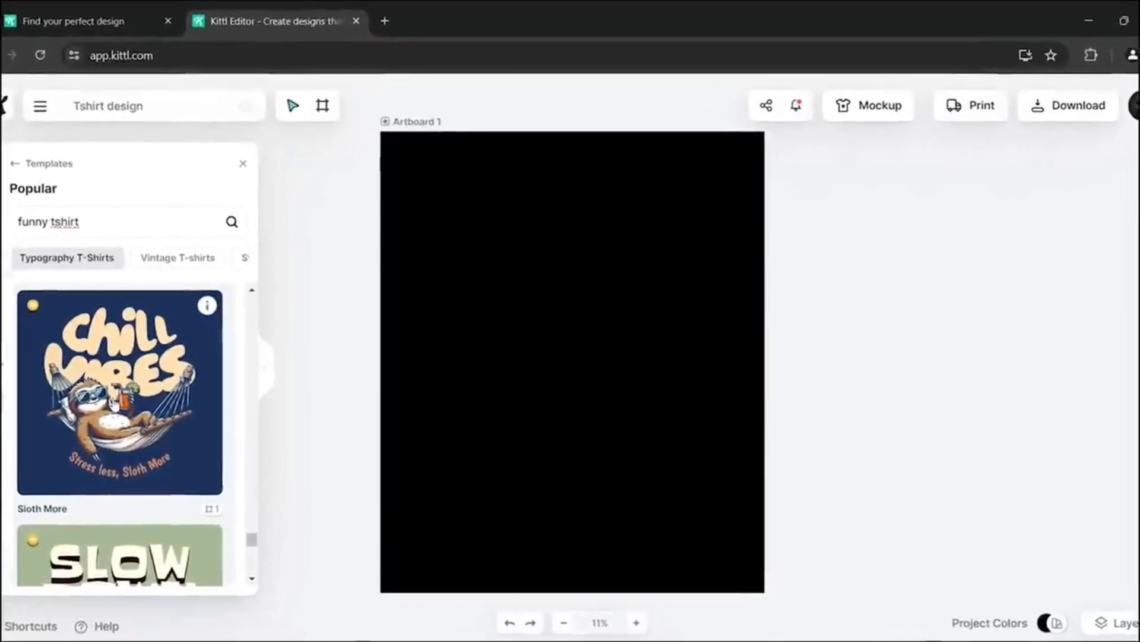
left_click(98, 404)
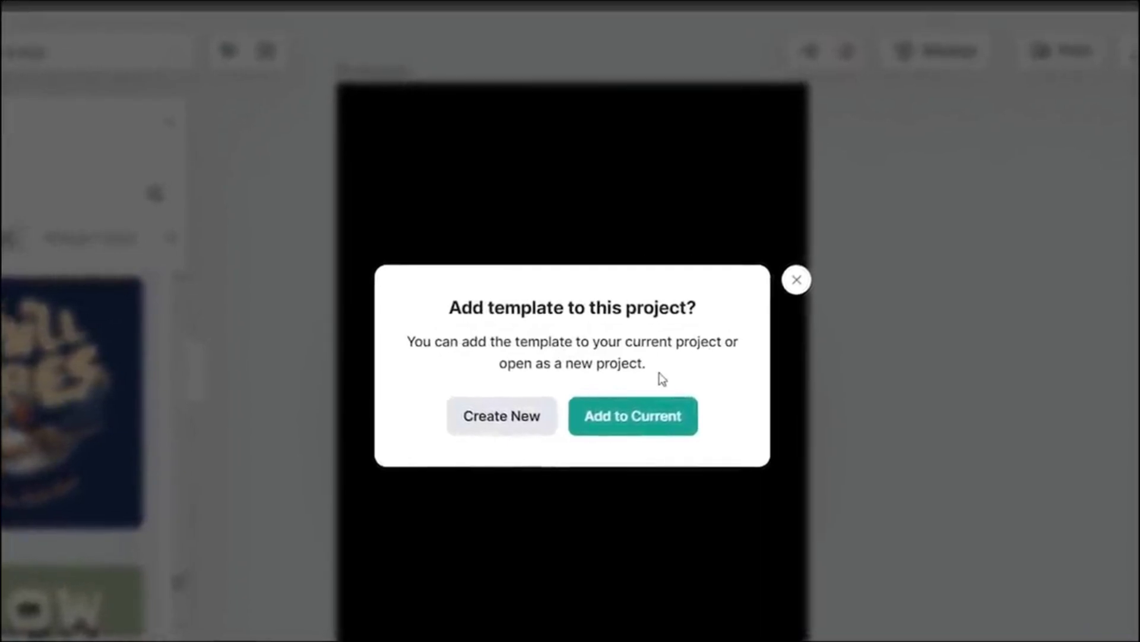
left_click(487, 423)
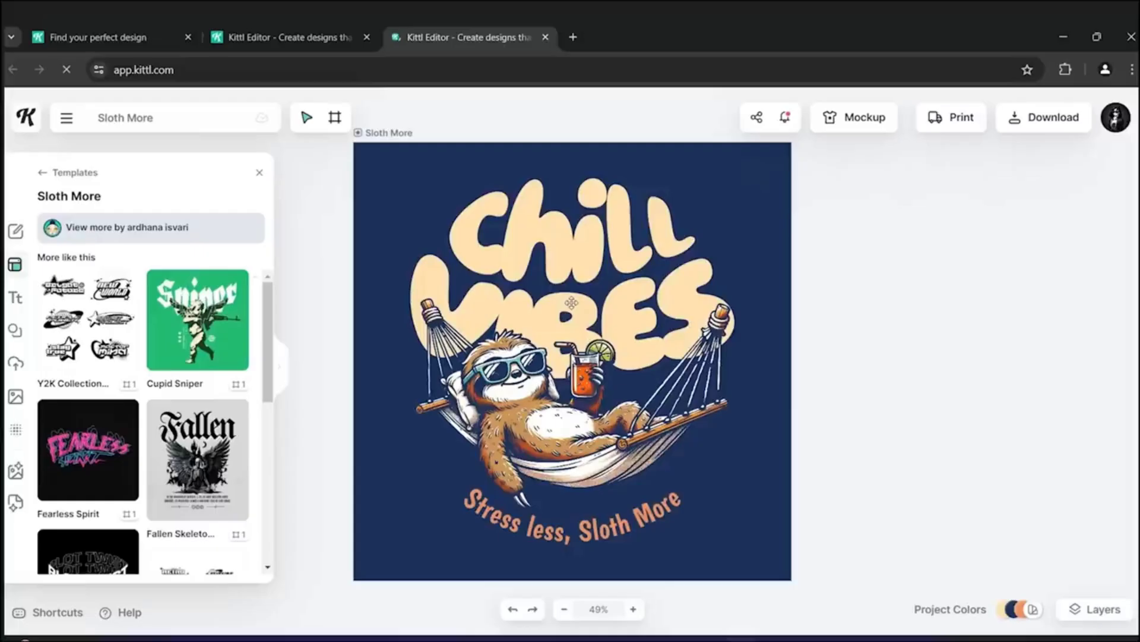
- Copy all Sloth More design elements into the Tshirt design artboard and scale them to fill it
left_click_drag(854, 209, 485, 551)
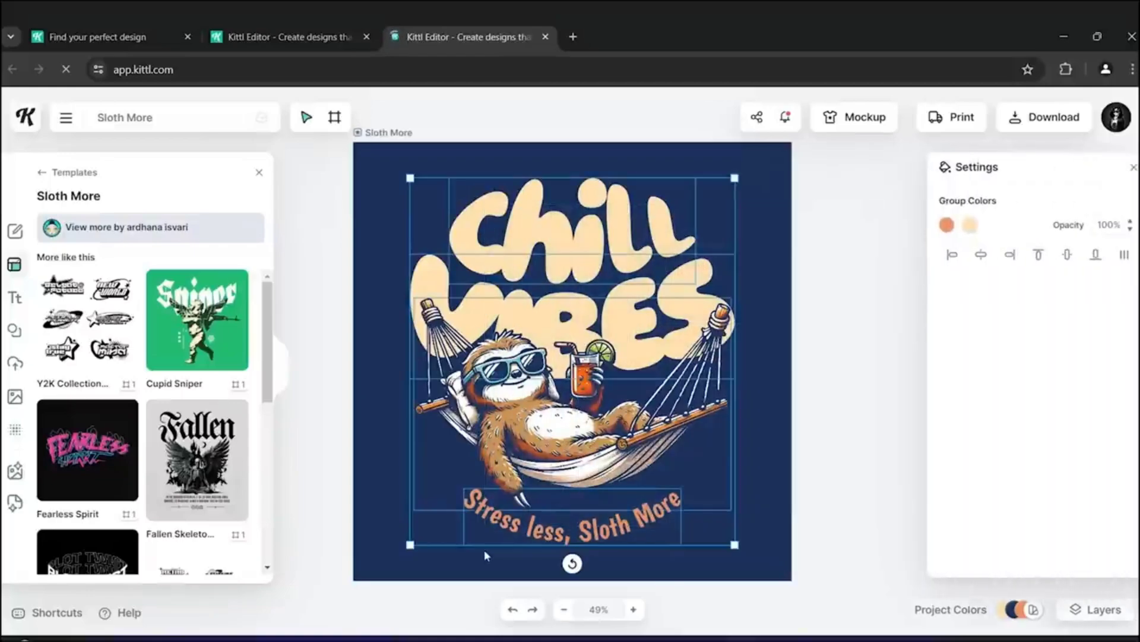
left_click(344, 26)
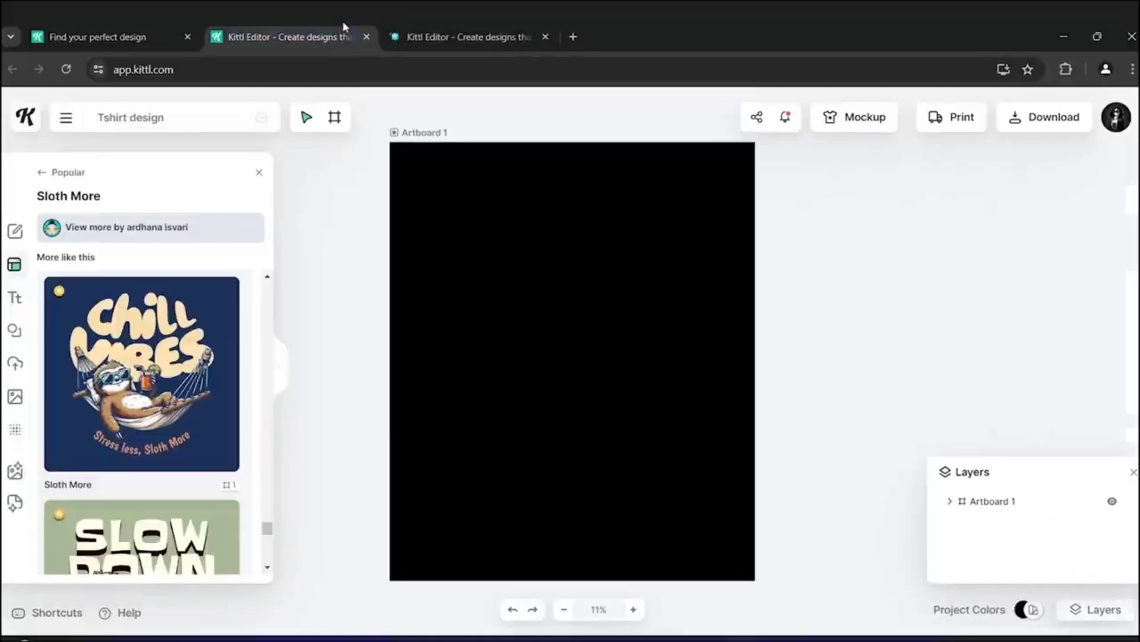
key("ctrl+v")
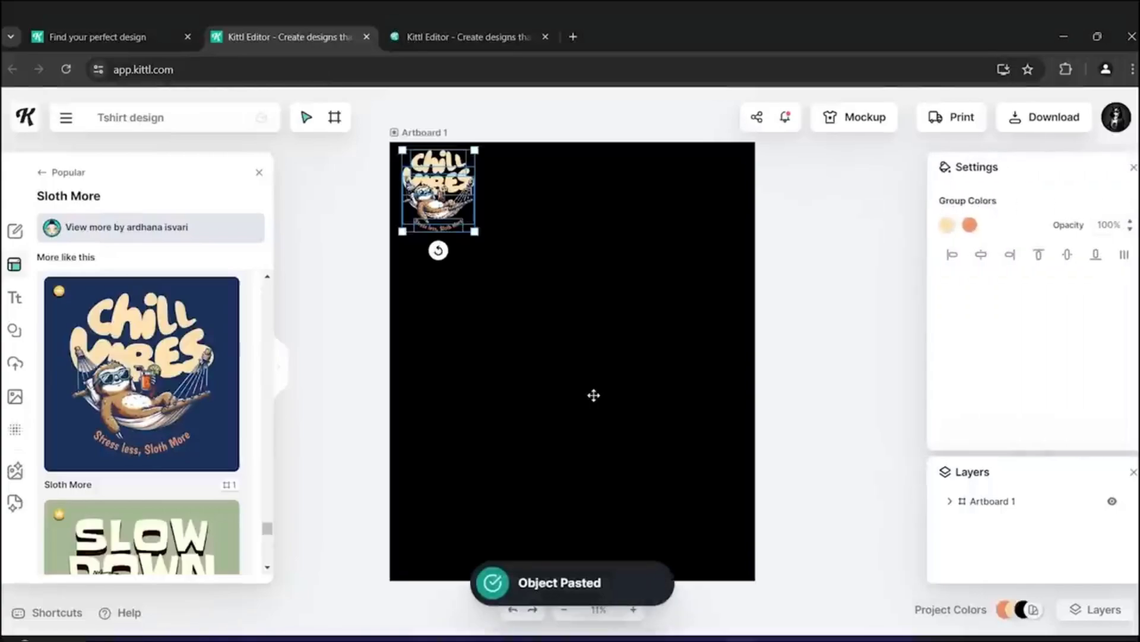
left_click_drag(475, 232, 730, 570)
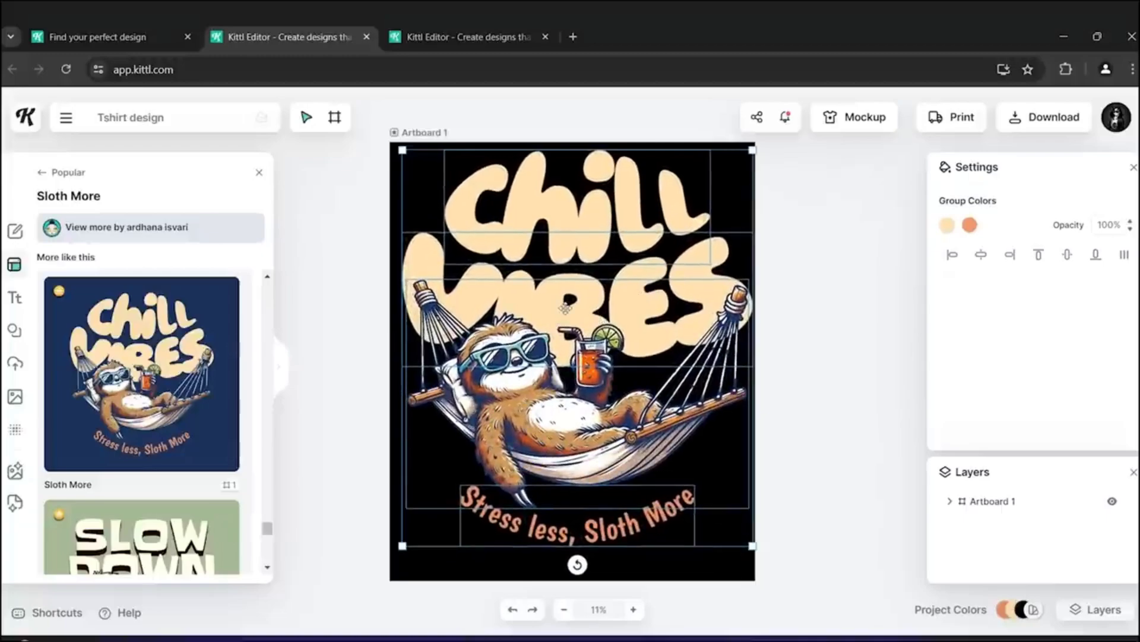
left_click_drag(565, 307, 565, 321)
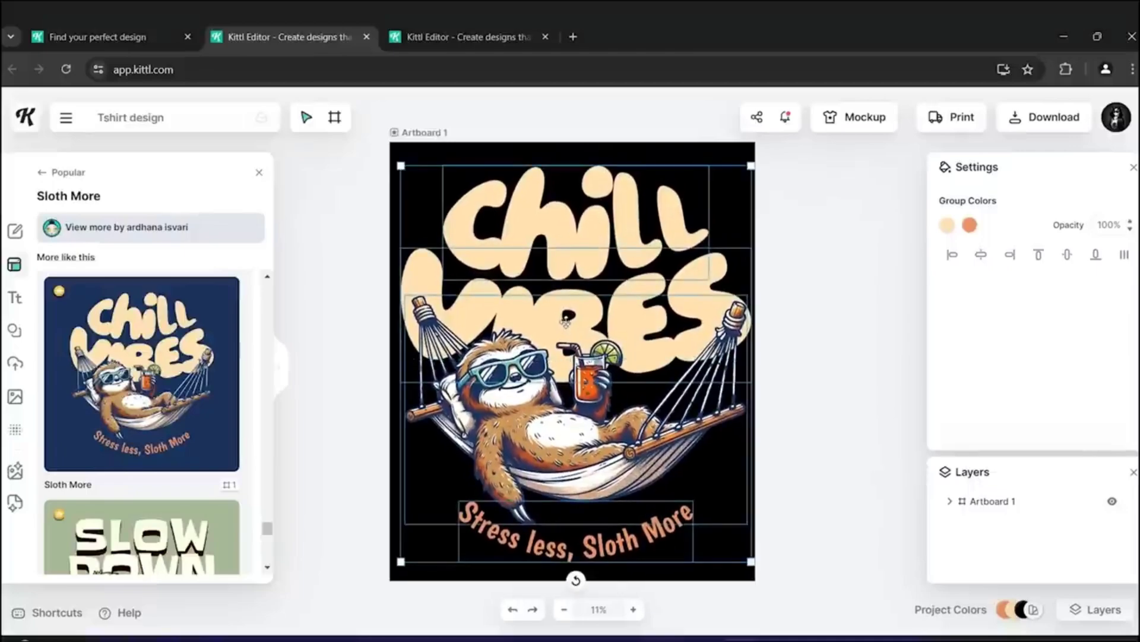
- Recolor the project with the Lilac Wine palette
left_click(848, 274)
left_click(1033, 609)
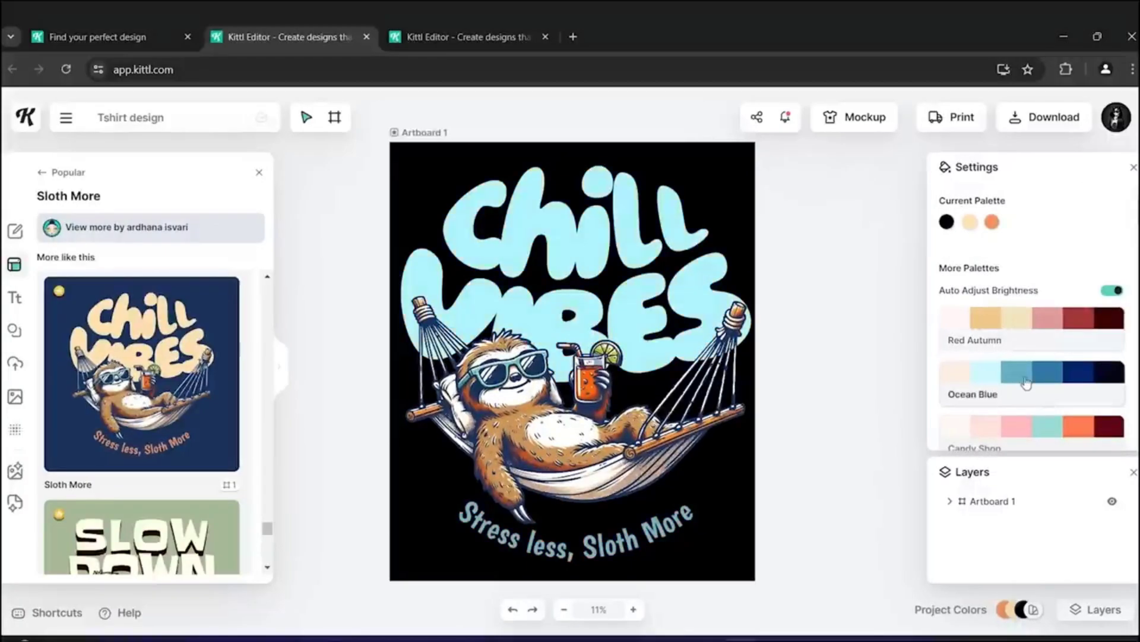
scroll(1025, 382, "down", 1)
scroll(1023, 368, "down", 2)
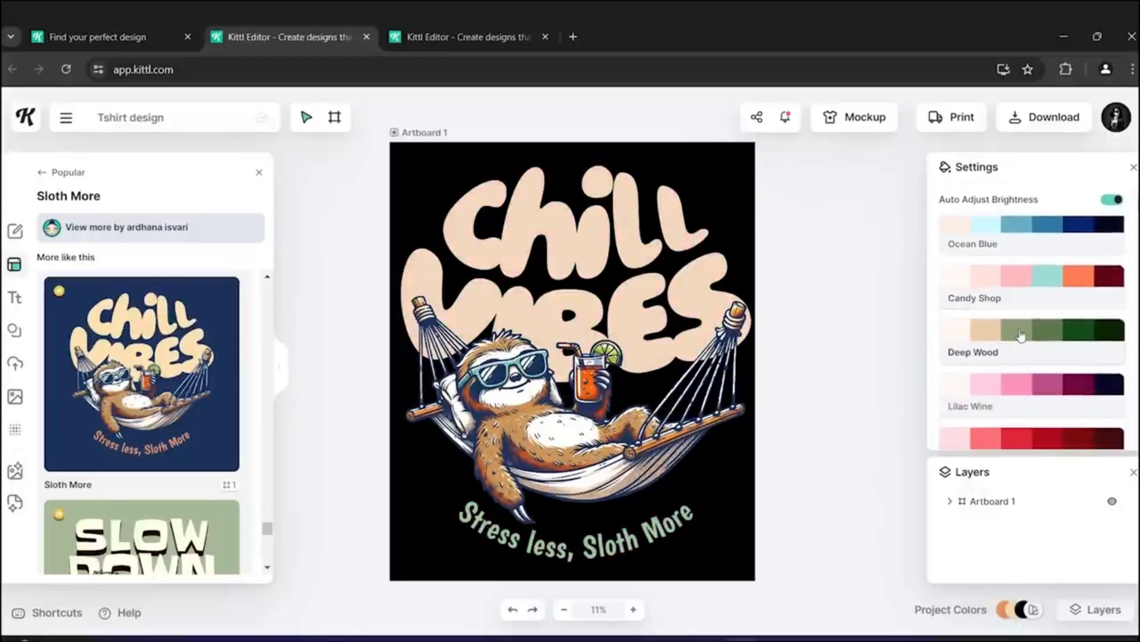
scroll(1025, 326, "down", 1)
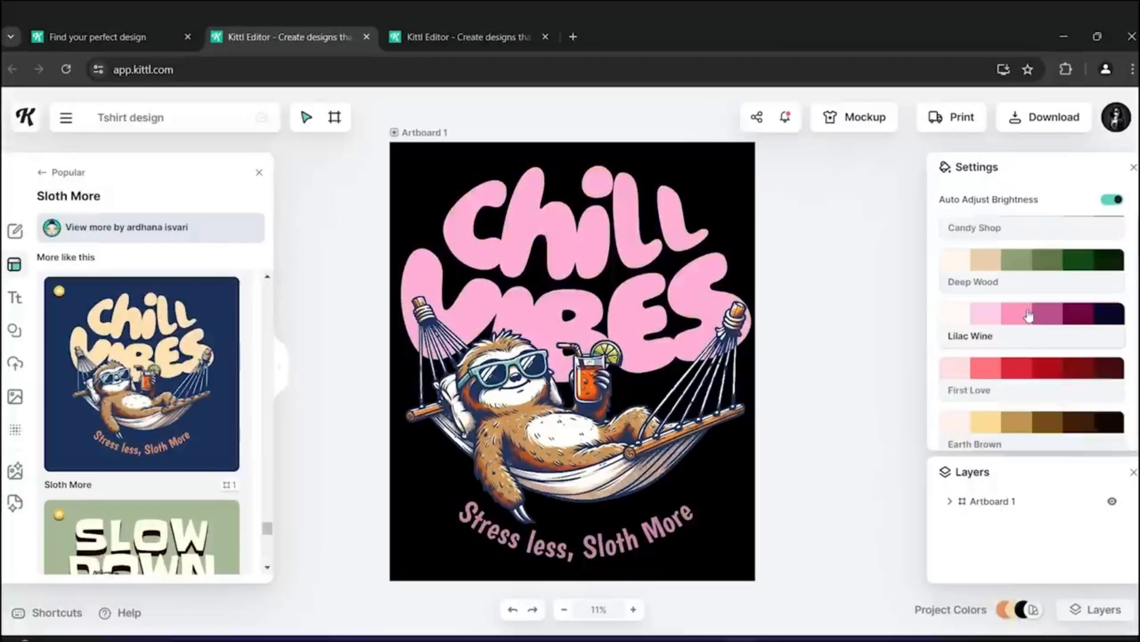
left_click(991, 344)
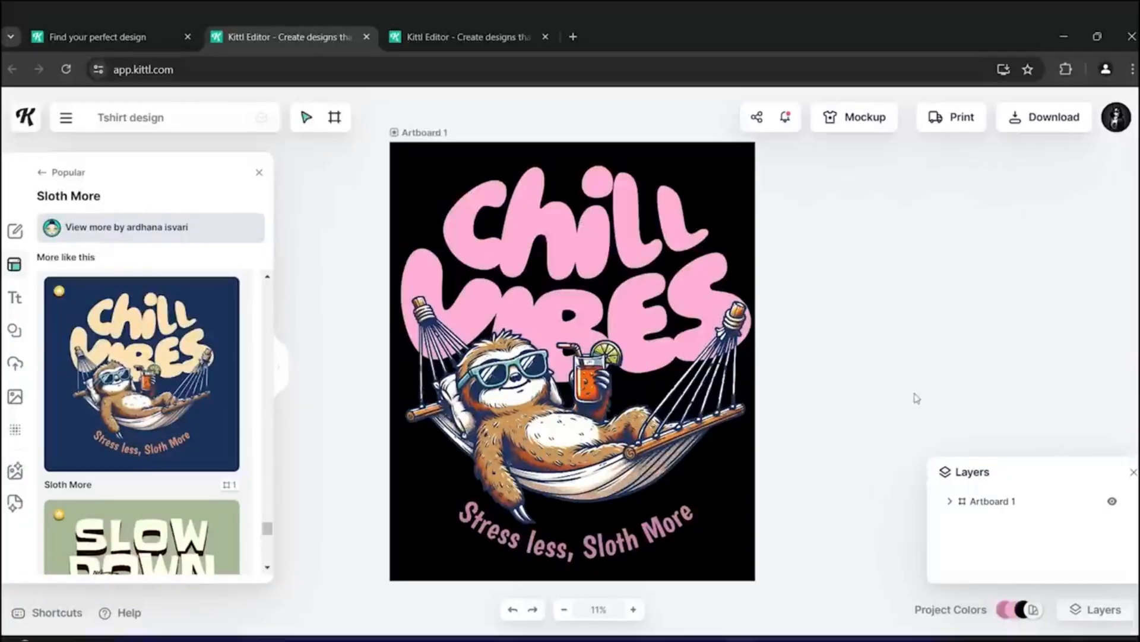
left_click(1133, 473)
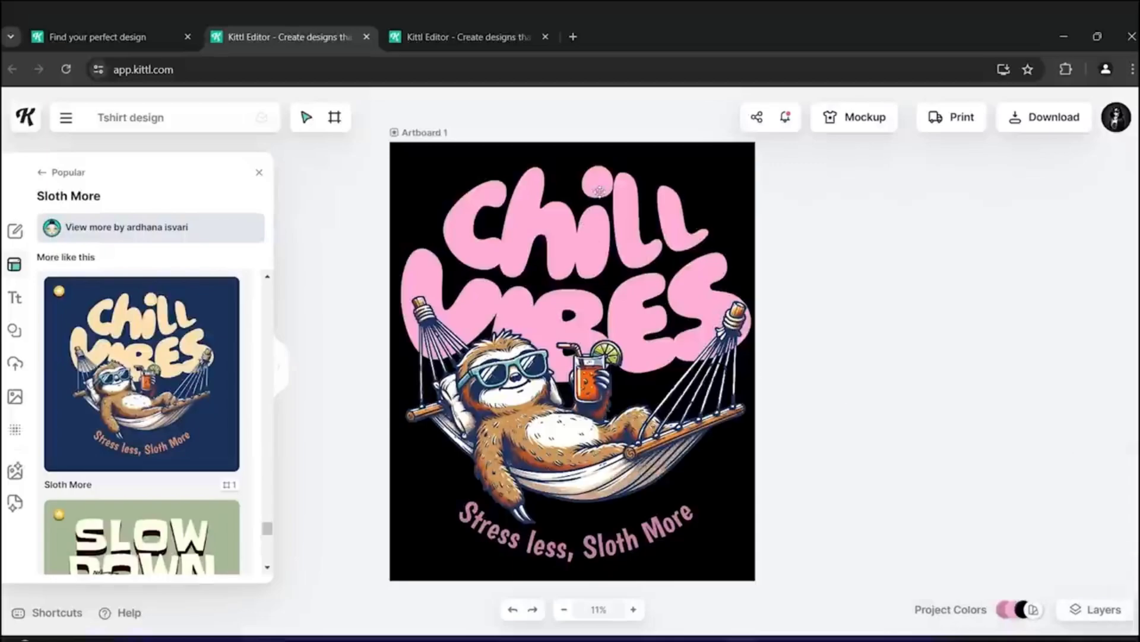
- Try a custom curve transformation on the Chill headline and reset it
left_click(578, 232)
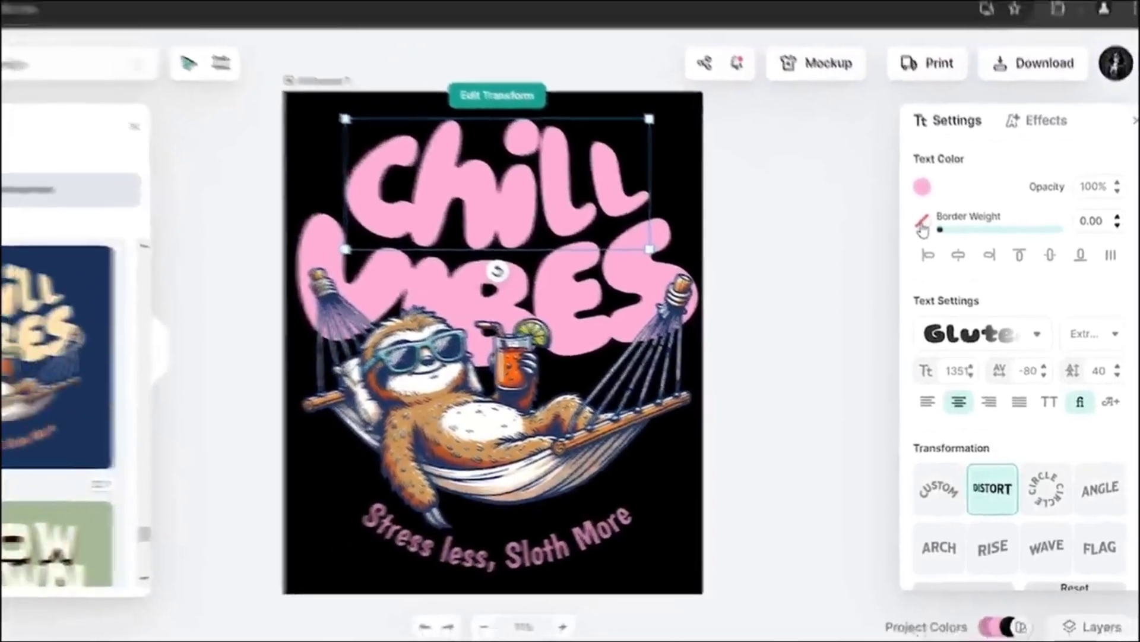
left_click(921, 488)
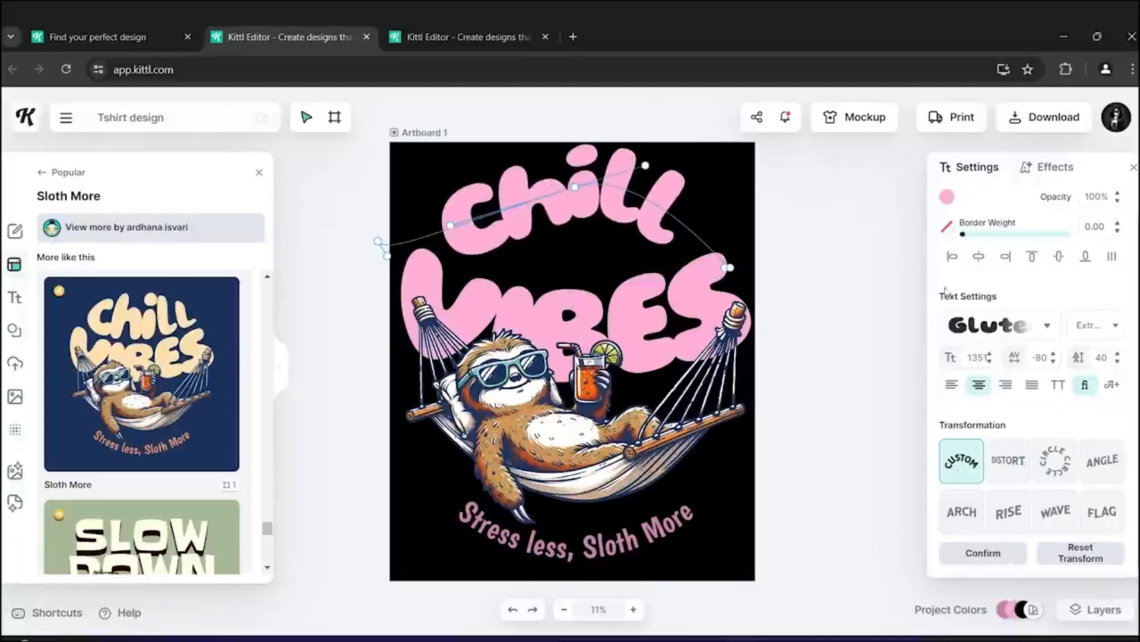
left_click(1088, 557)
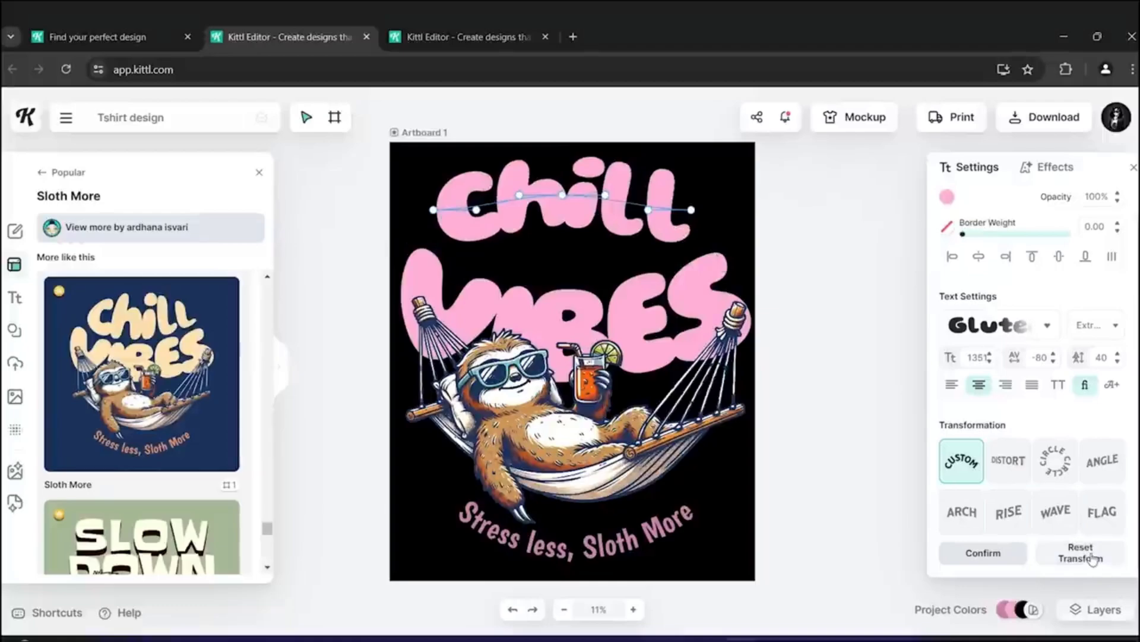
left_click(962, 464)
- Replace the Chill headline with the Chill text copied from the Sloth More template, enlarged to the same size
right_click(548, 224)
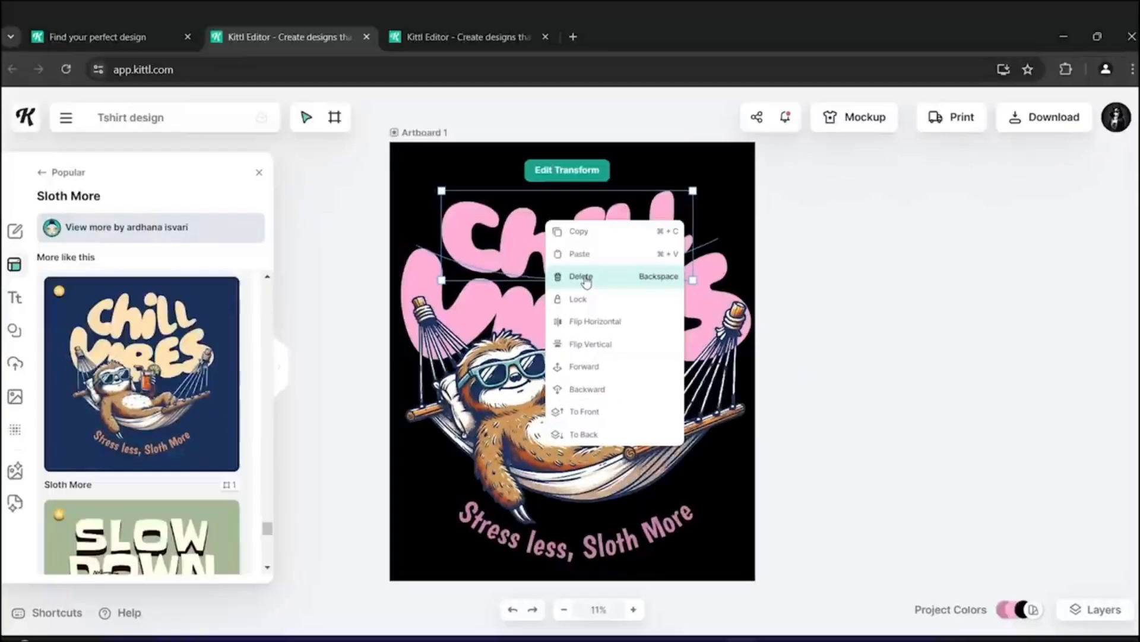
left_click(586, 277)
left_click(449, 23)
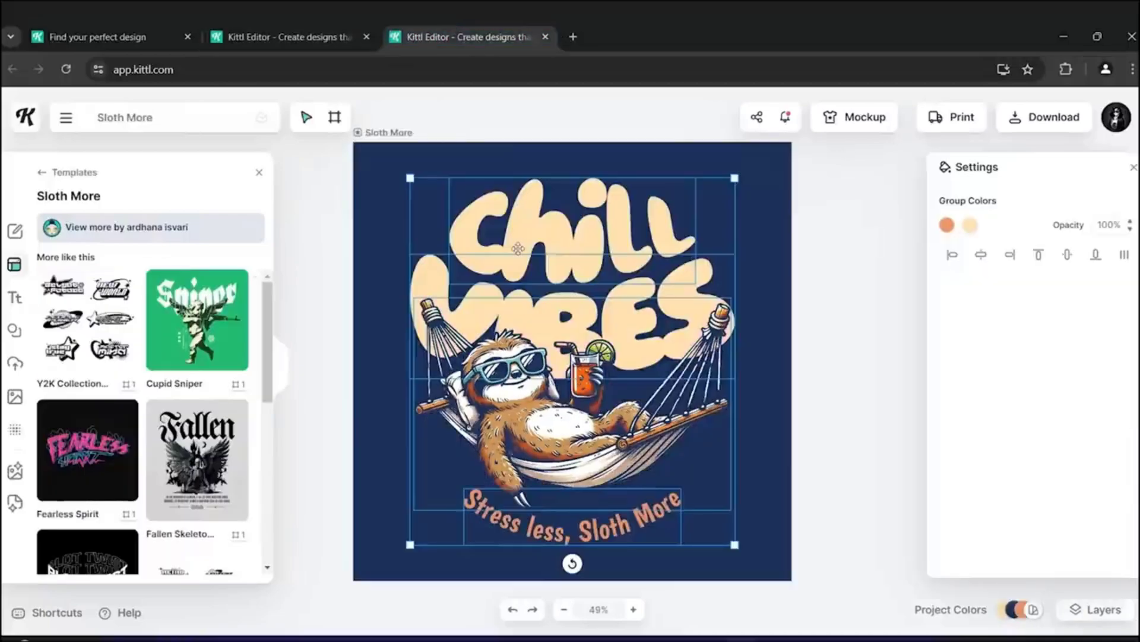
left_click(908, 254)
left_click(596, 224)
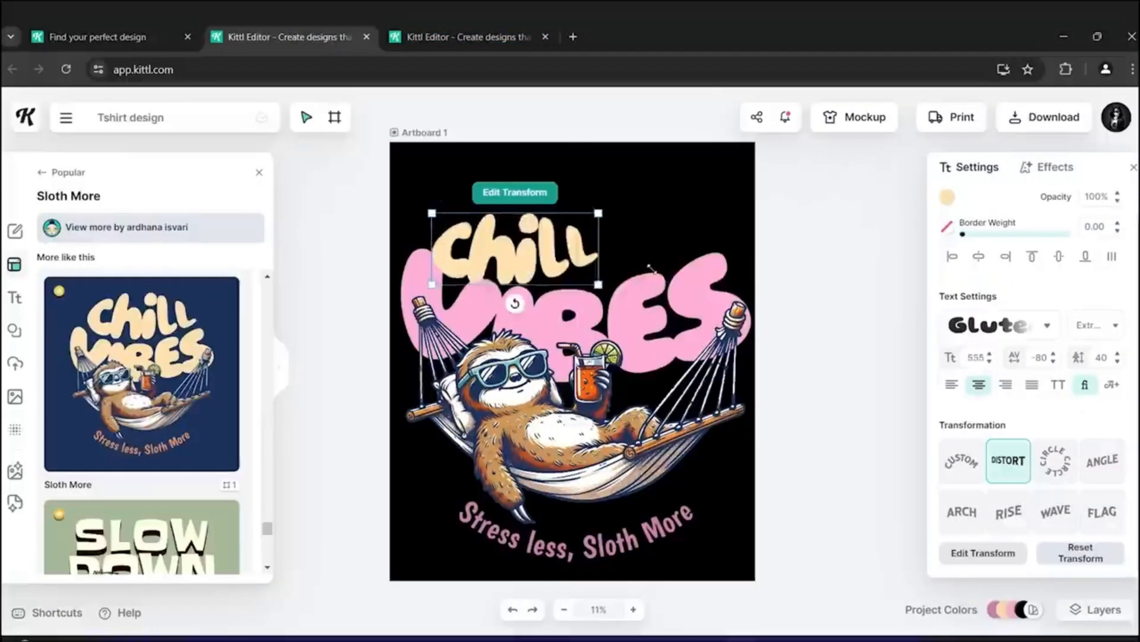
left_click_drag(623, 269, 742, 291)
left_click_drag(742, 291, 755, 297)
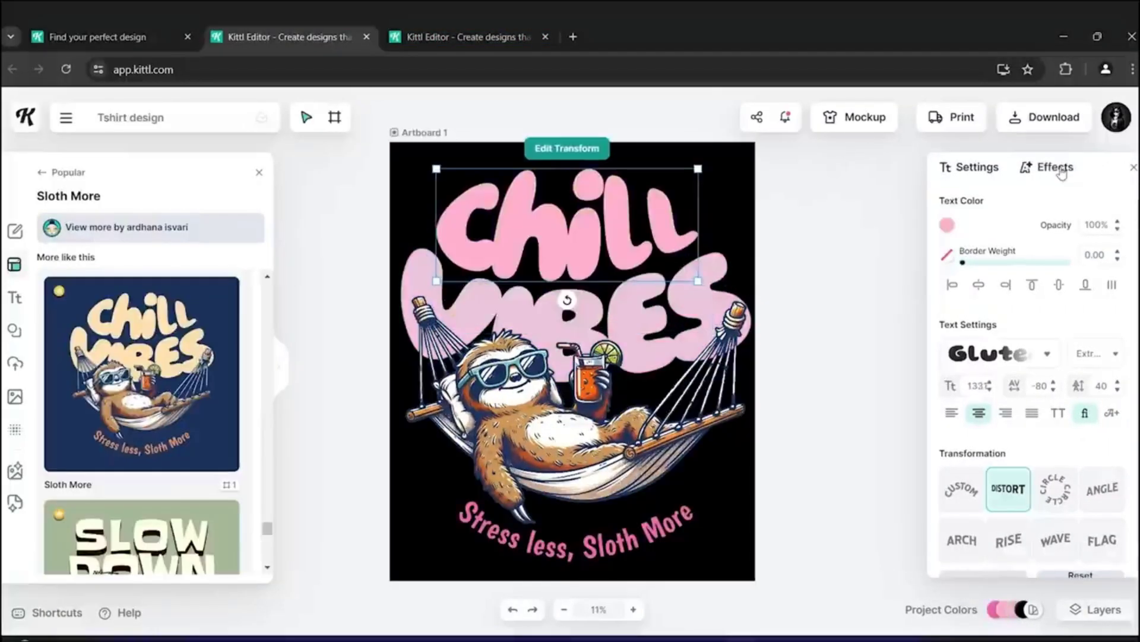
- Apply a horizontal lines decoration with 5% weight and 8% distance plus the first shading effect to the Chill text
left_click(1061, 170)
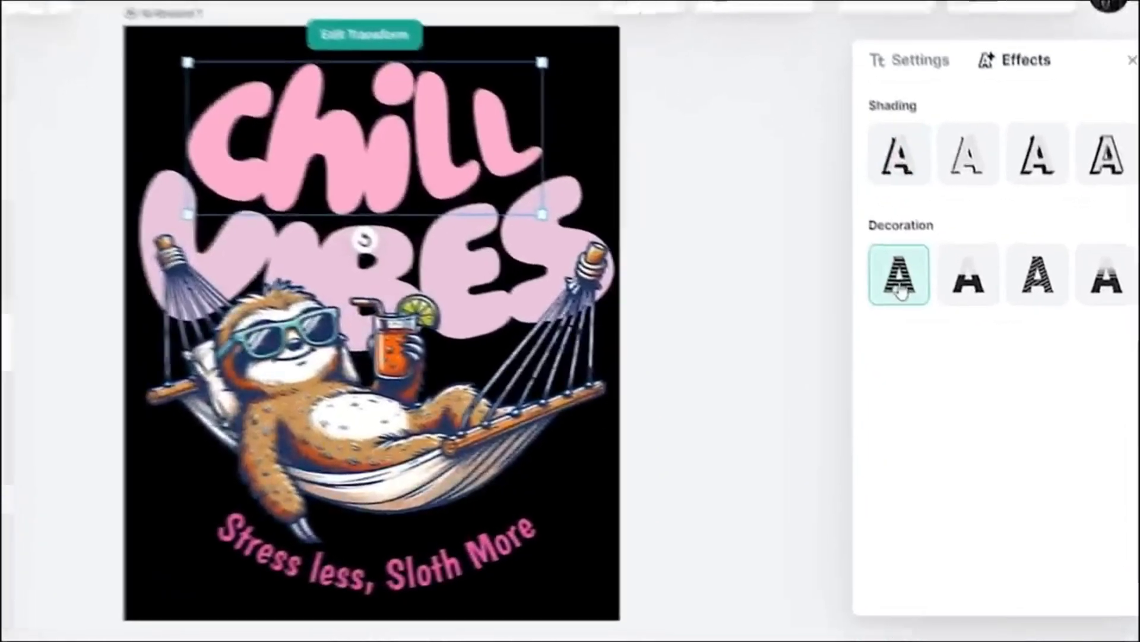
left_click(962, 327)
left_click_drag(868, 372, 957, 385)
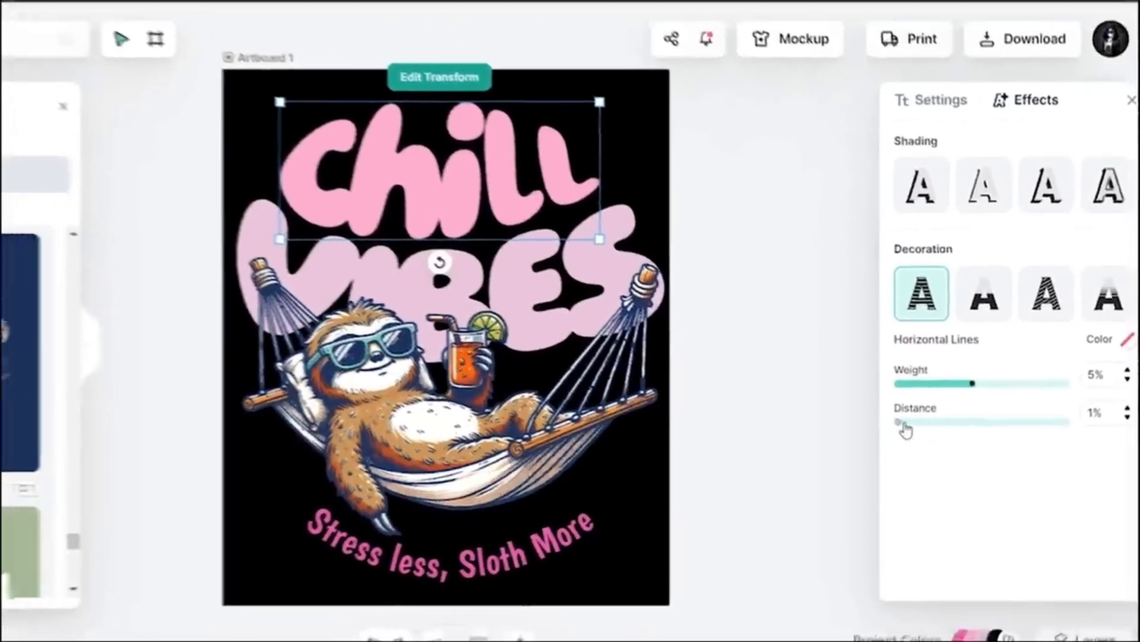
left_click_drag(871, 417, 1020, 437)
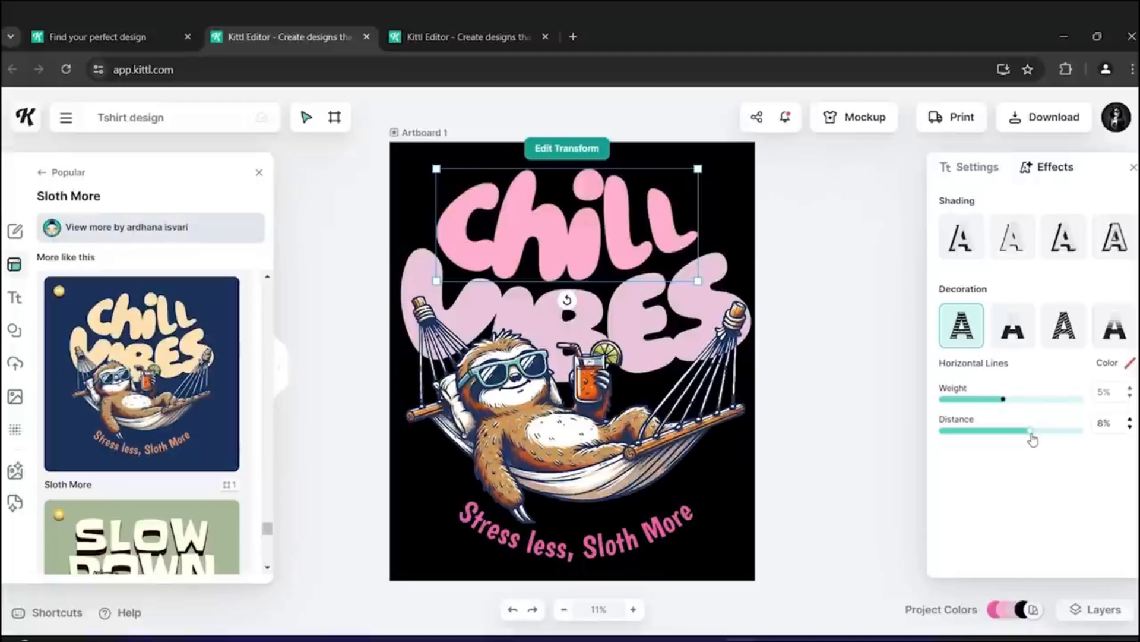
left_click(958, 252)
left_click(890, 284)
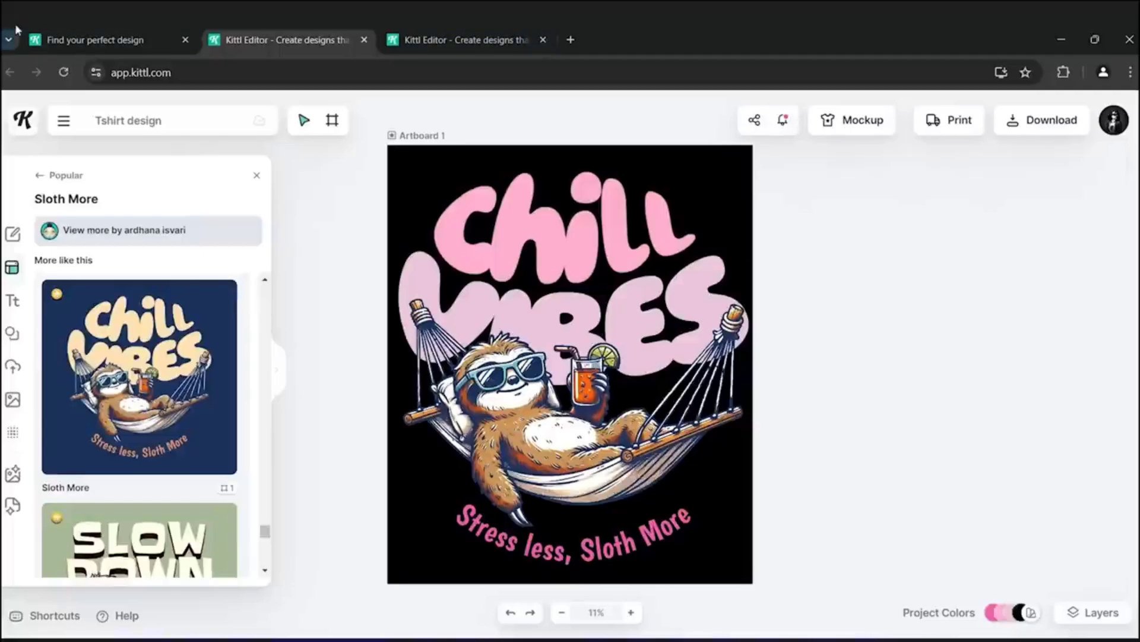
- Open the AI Quote Generator tool from the Kittl site in the first browser tab and start generating quotes
left_click(77, 39)
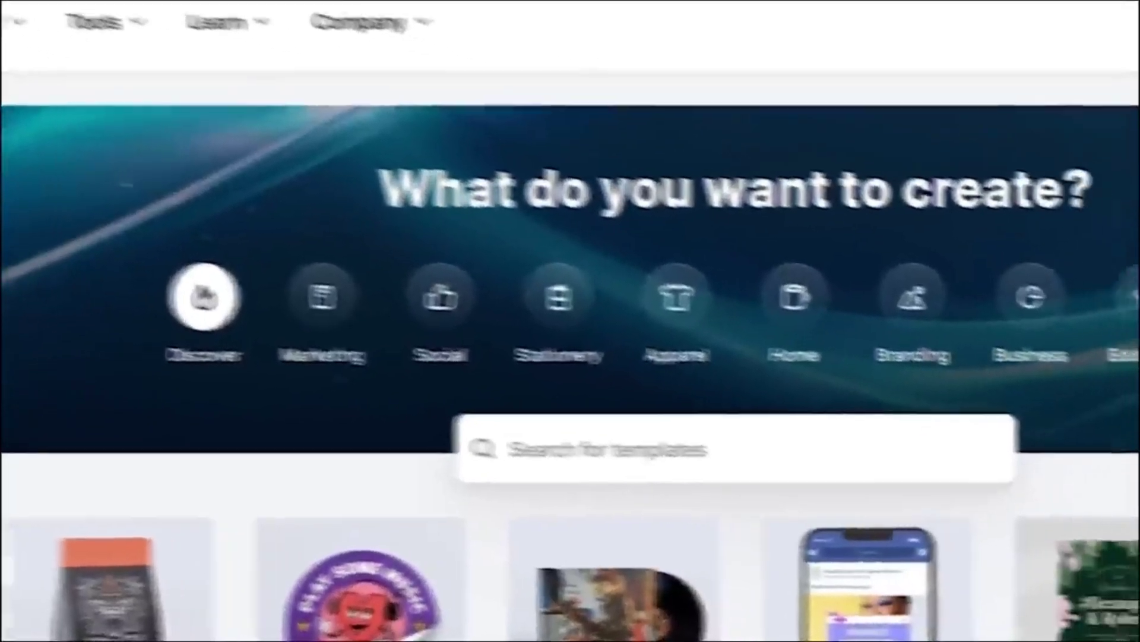
mouse_move(298, 66)
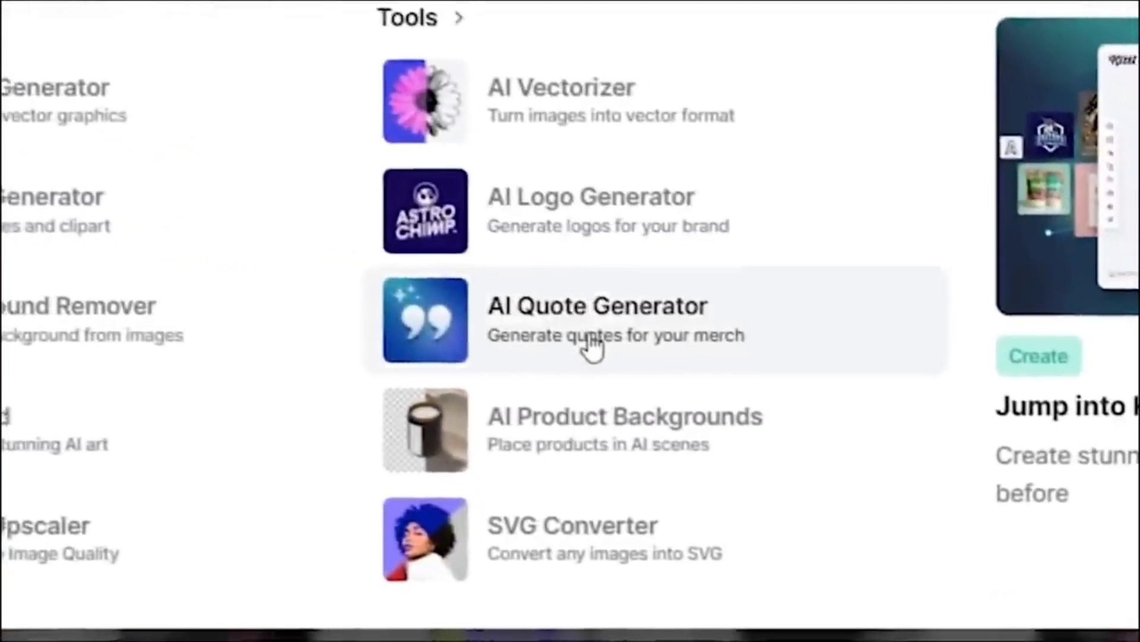
left_click(650, 355)
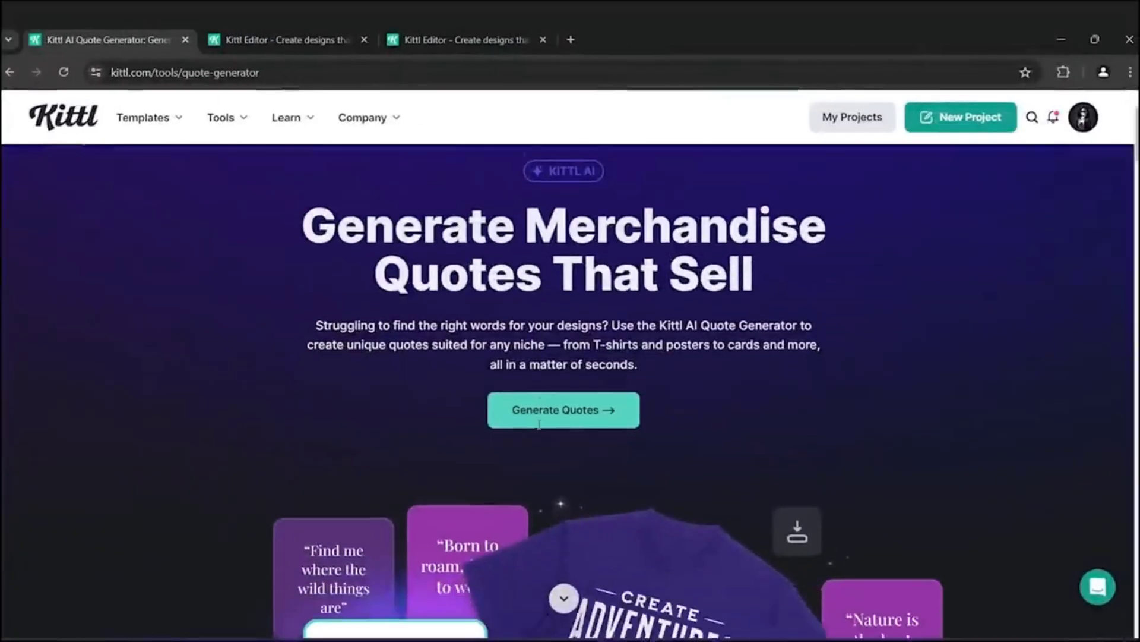
scroll(293, 298, "up", 1)
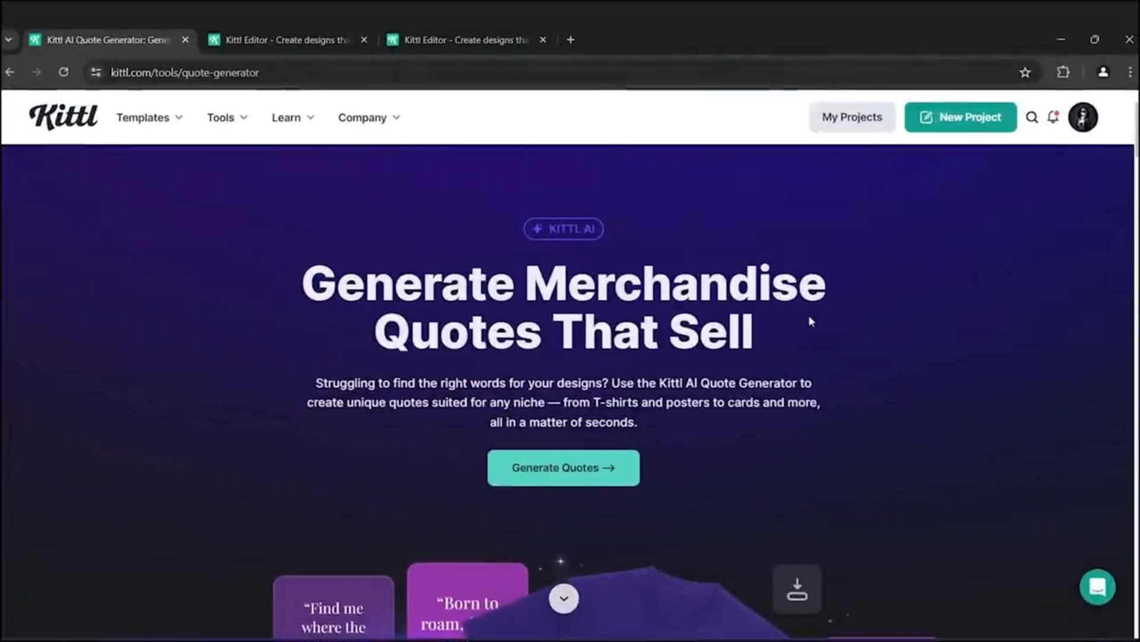
scroll(765, 327, "down", 5)
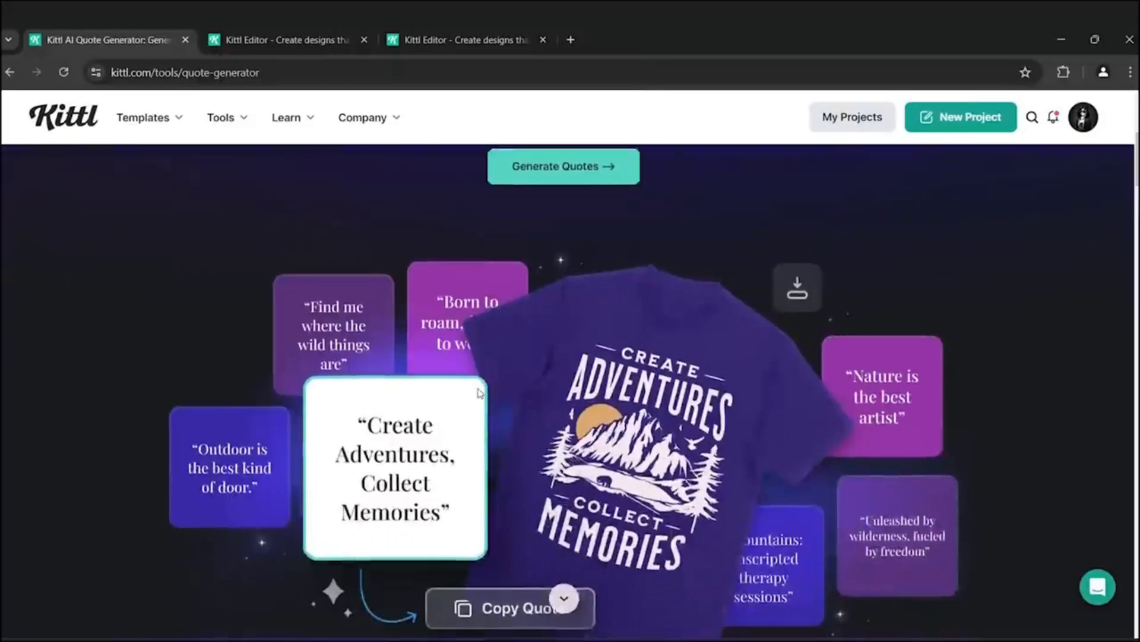
scroll(480, 392, "down", 1)
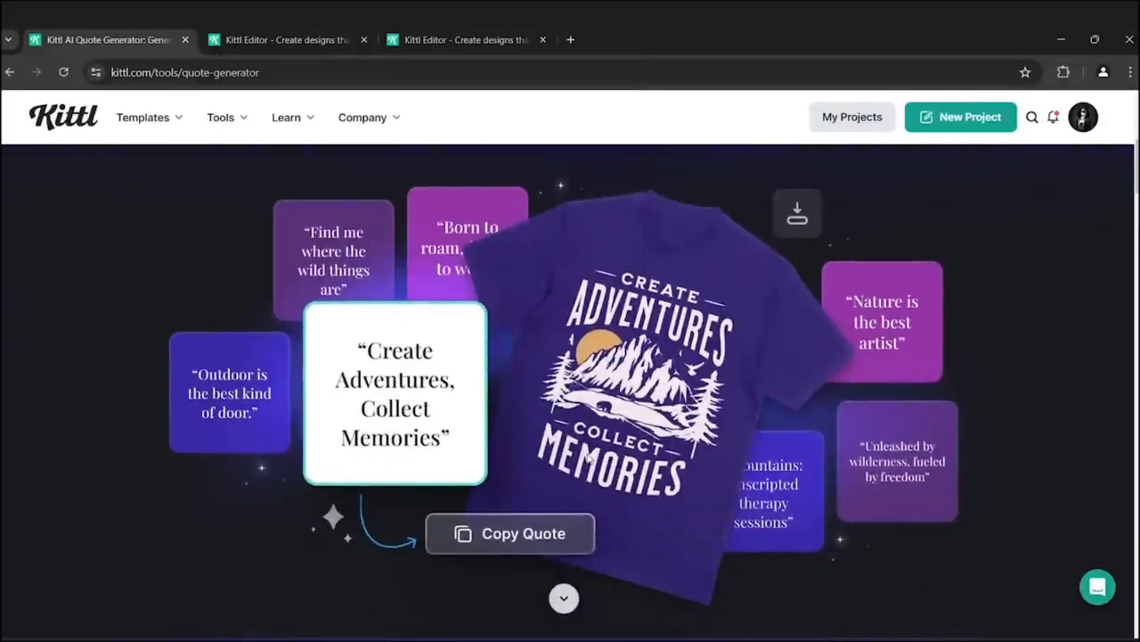
scroll(589, 457, "up", 2)
left_click(562, 245)
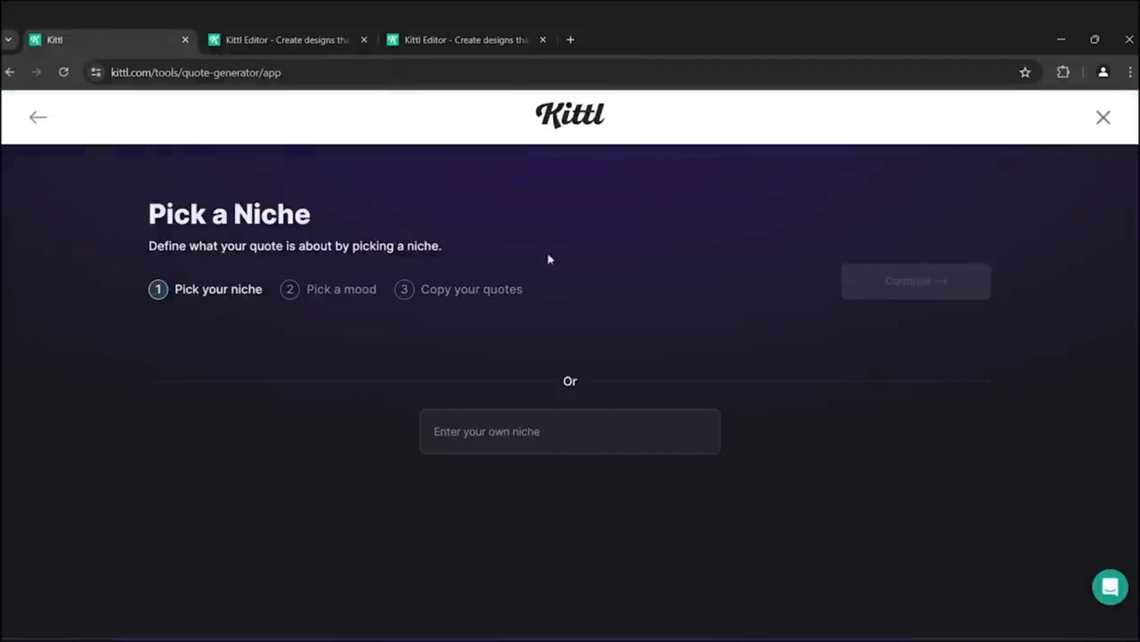
- Enter Sloth as your own niche and continue to the mood step
scroll(377, 306, "down", 3)
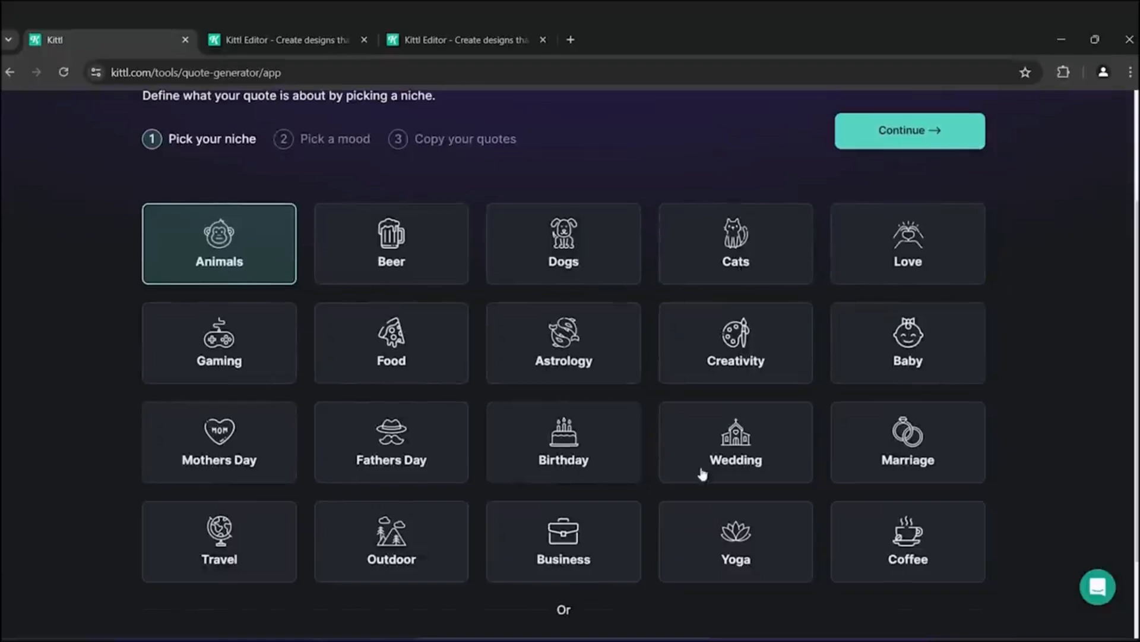
scroll(934, 471, "down", 2)
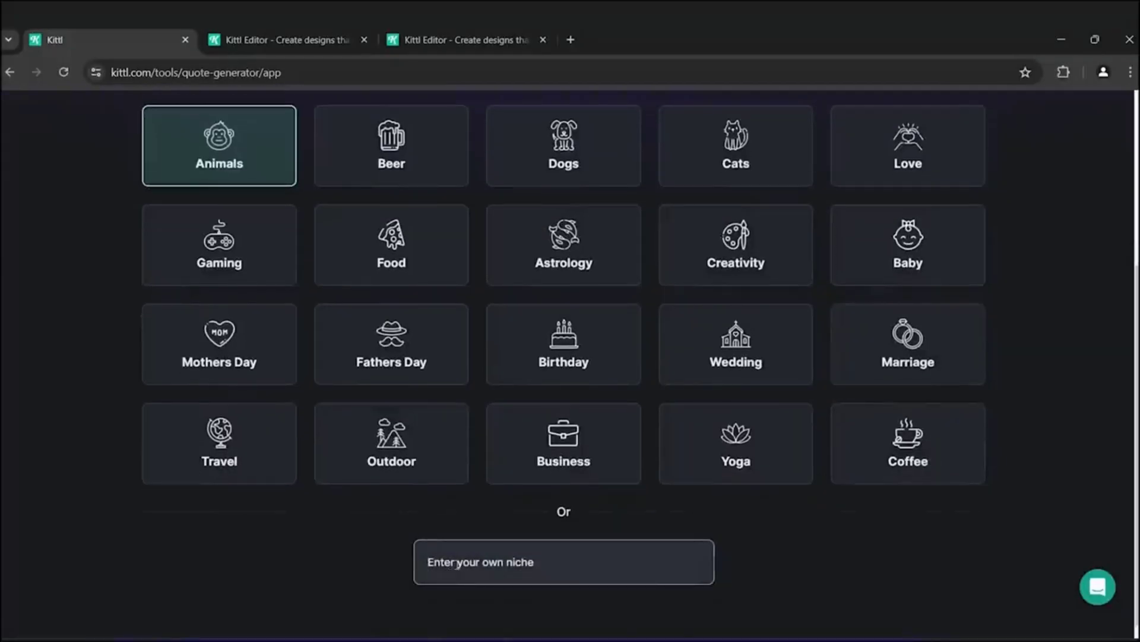
left_click(457, 562)
type("s")
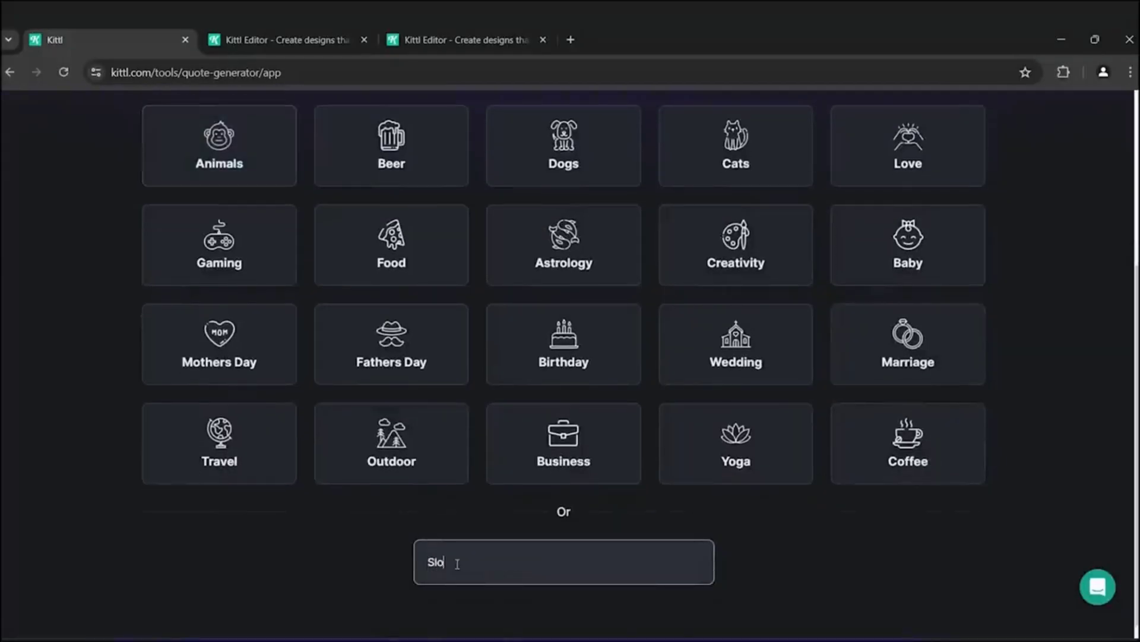
type("loth")
scroll(746, 530, "up", 3)
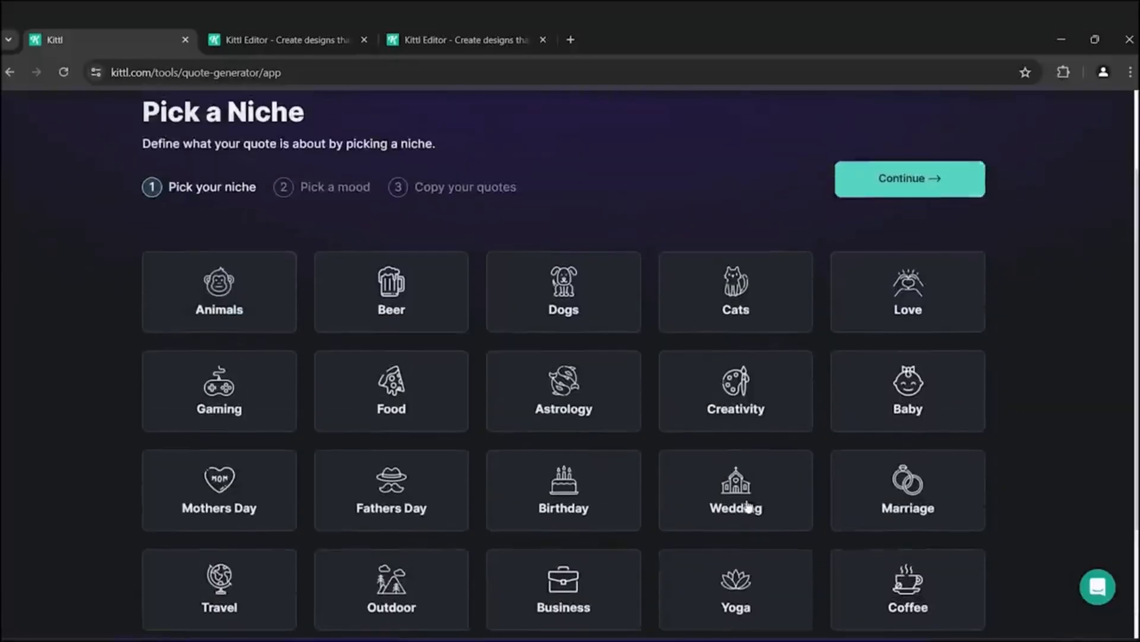
left_click(909, 179)
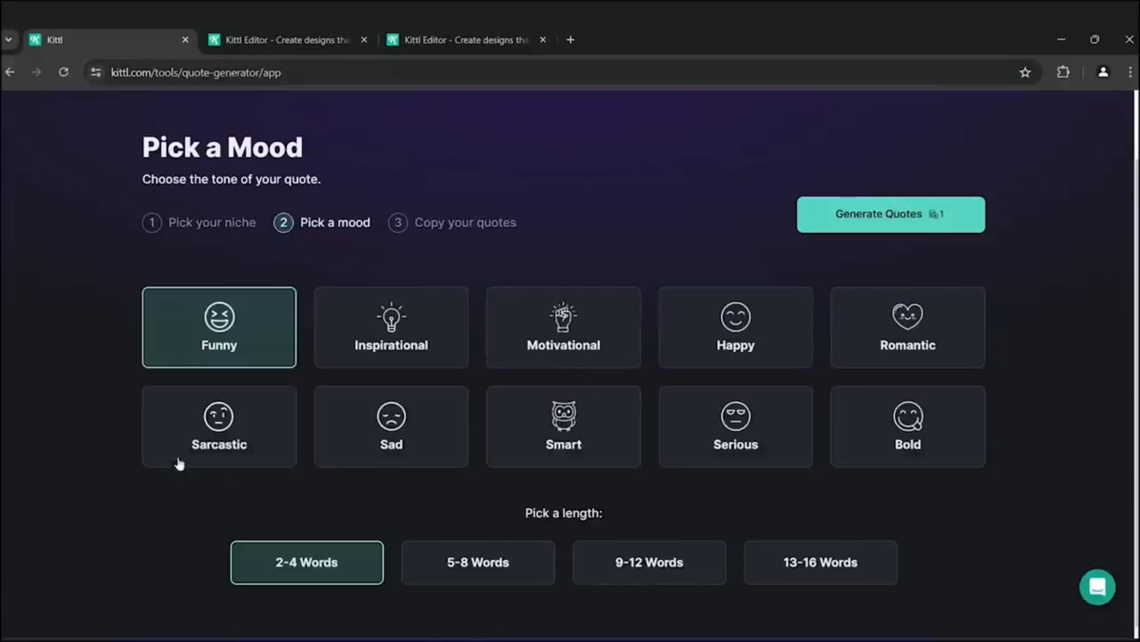
- Pick the Sarcastic mood with a 2-4 Words length and generate the quotes
left_click(221, 443)
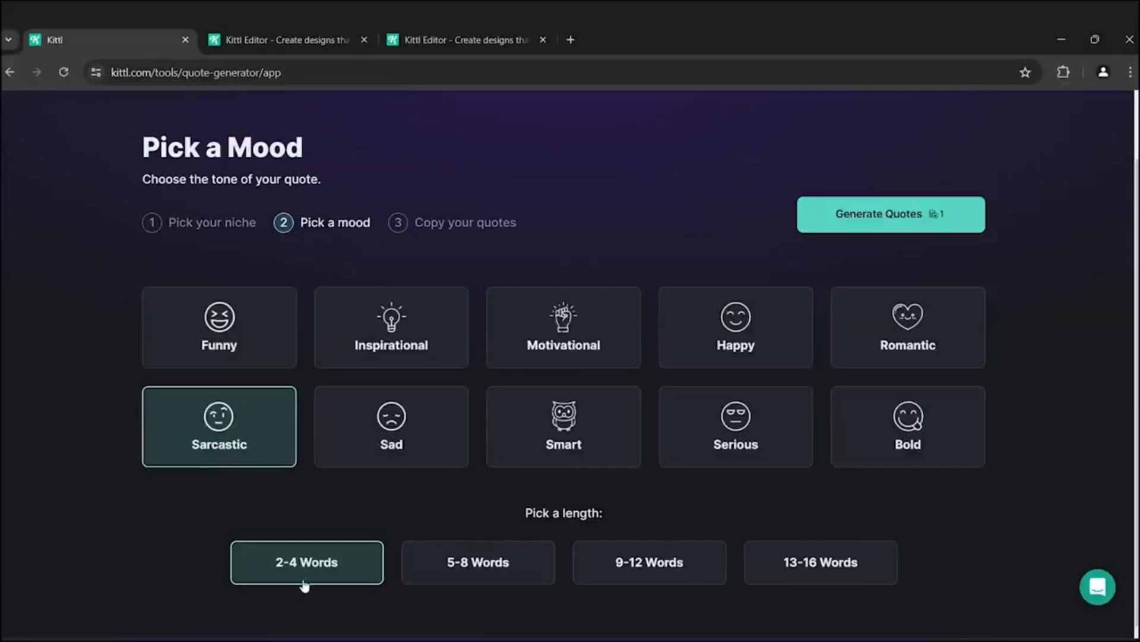
left_click(325, 50)
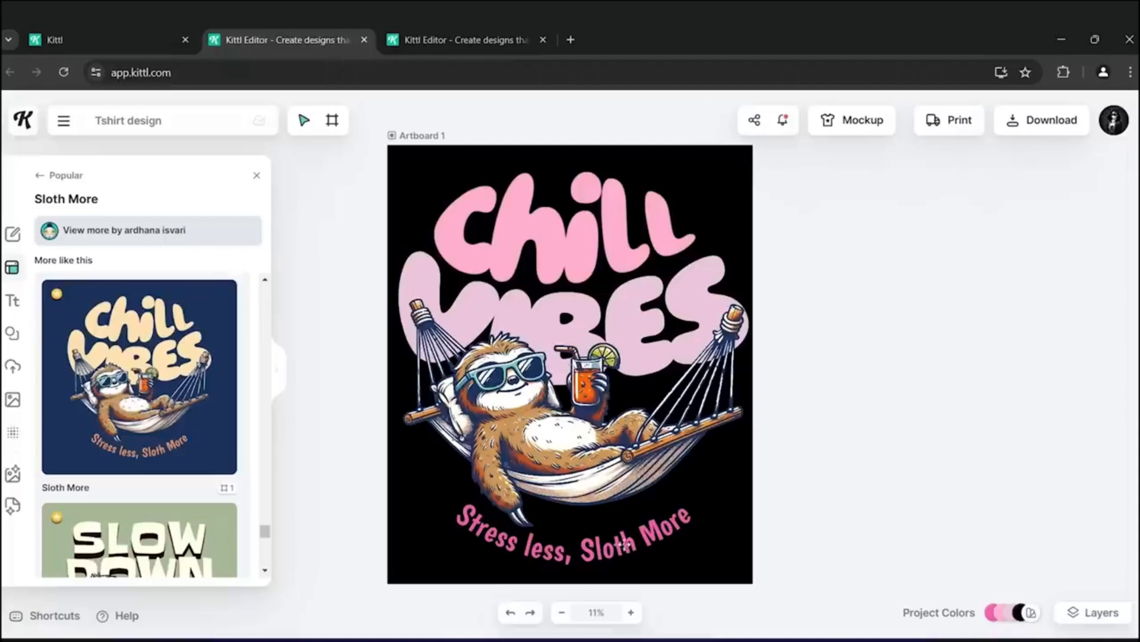
key("ctrl+shift+Tab")
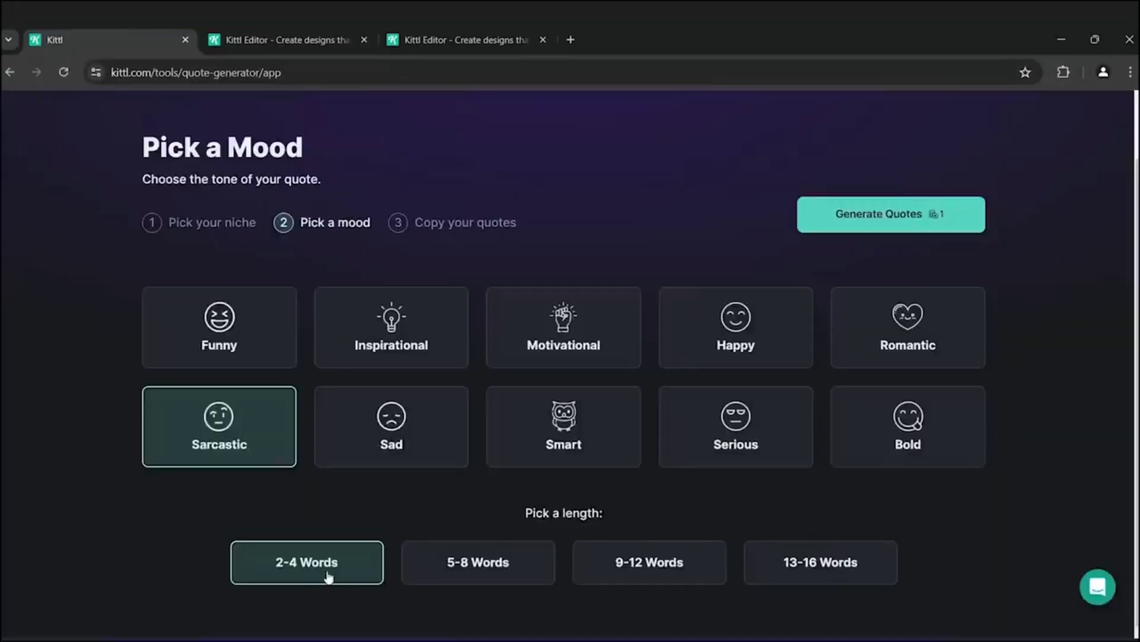
left_click(891, 214)
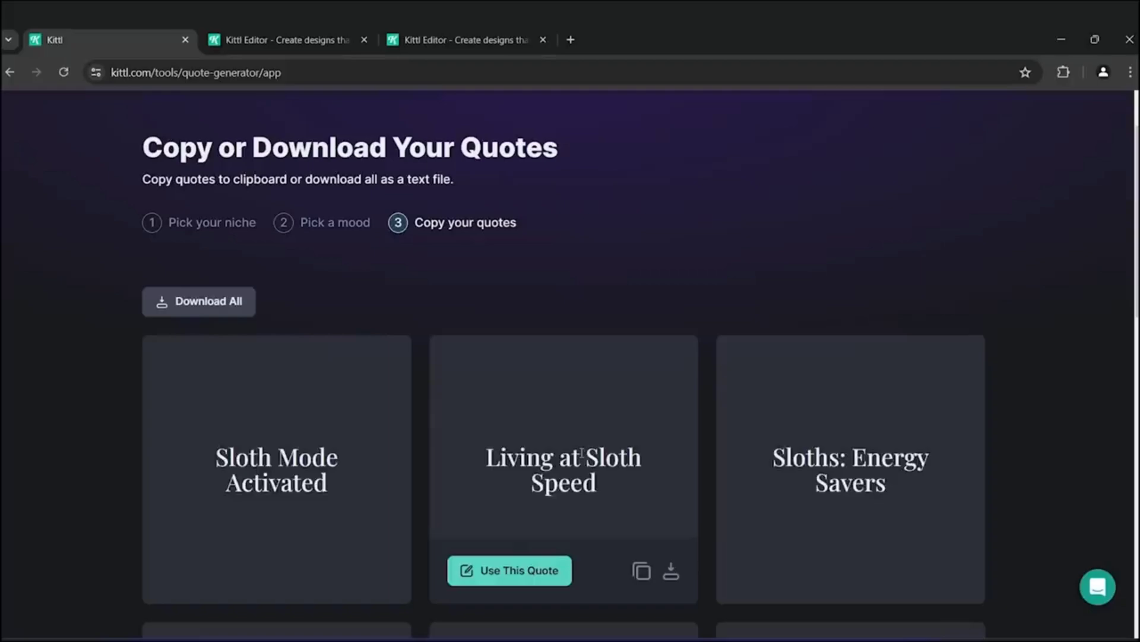
- Copy the quote Living at Sloth Speed and return to the editor tab
scroll(487, 223, "down", 3)
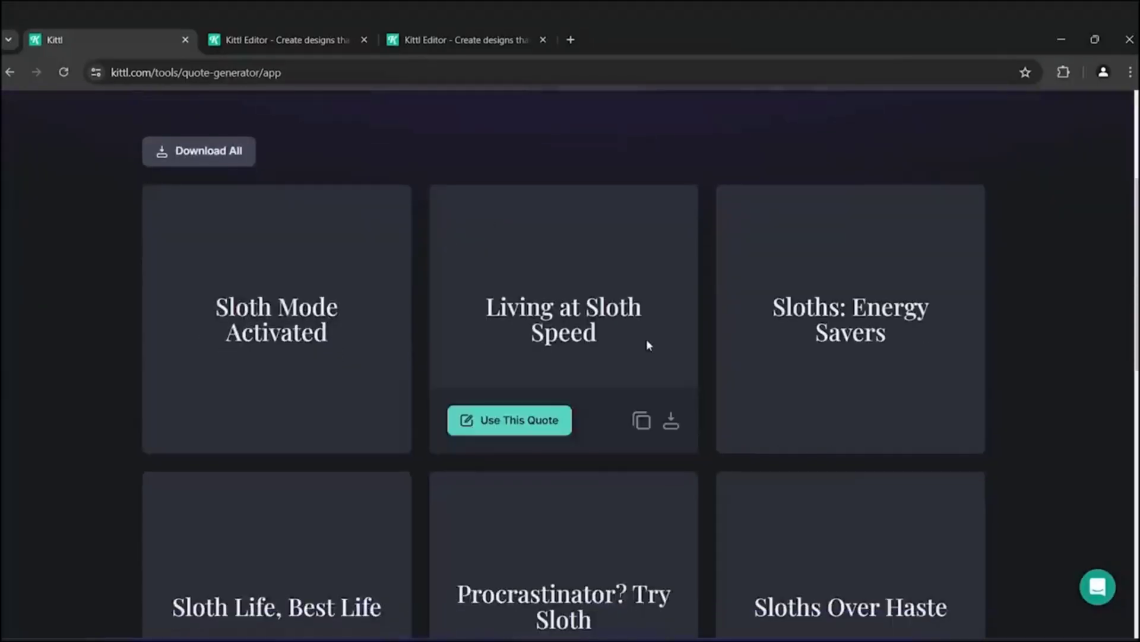
scroll(639, 368, "down", 1)
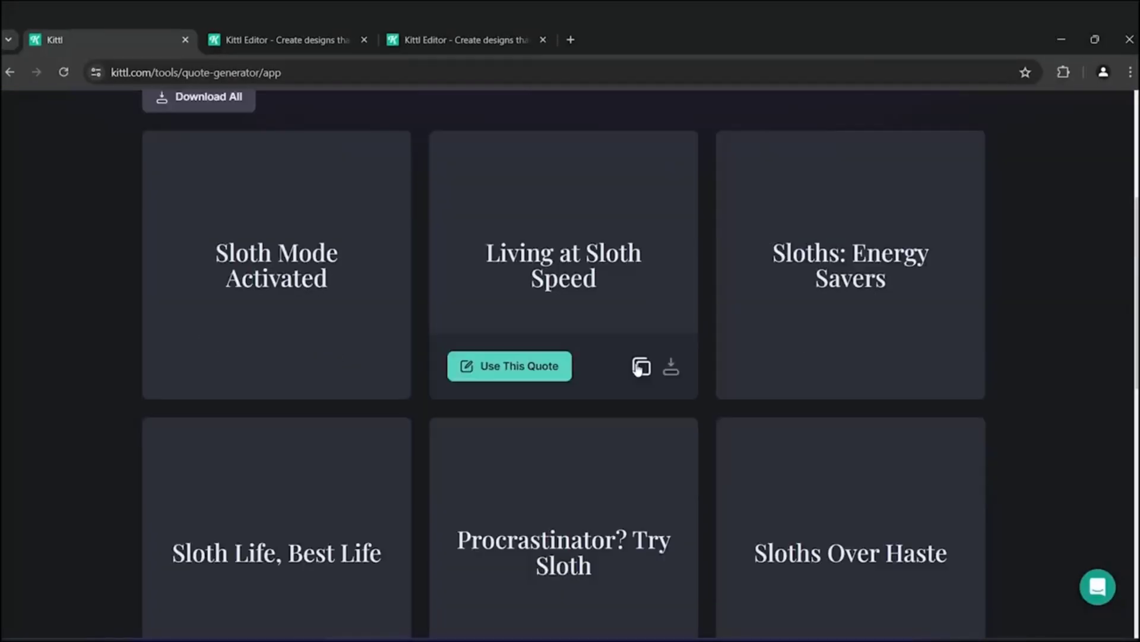
left_click(639, 369)
left_click(448, 29)
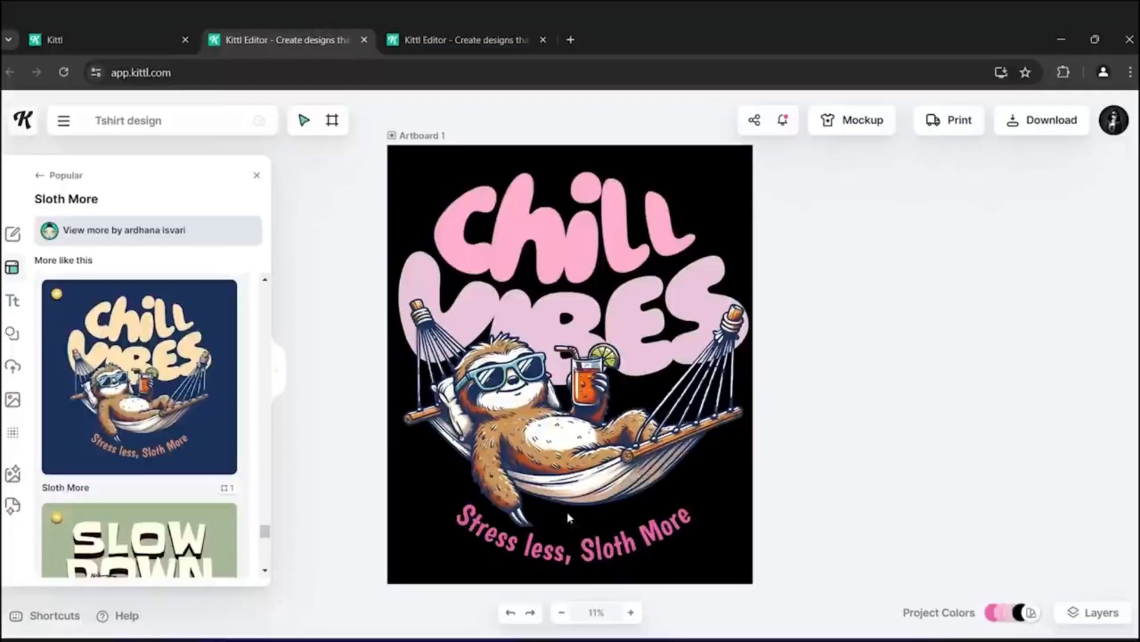
- Replace the curved tagline text under the sloth with the pasted quote Living at Sloth Speed
double_click(607, 548)
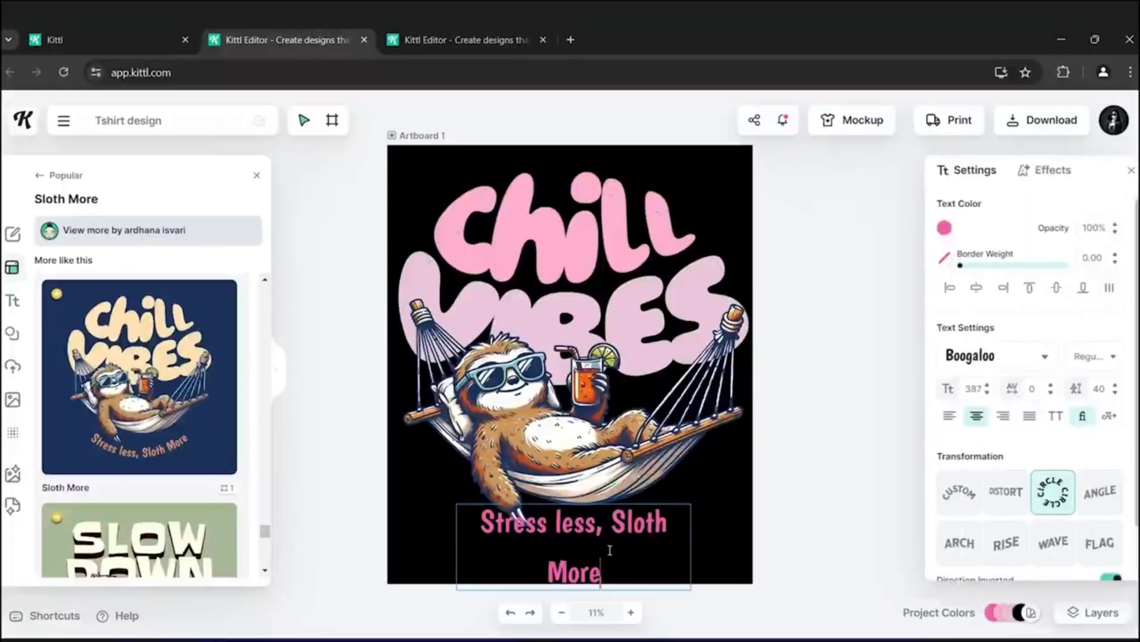
key("ctrl+a")
key("ctrl+v")
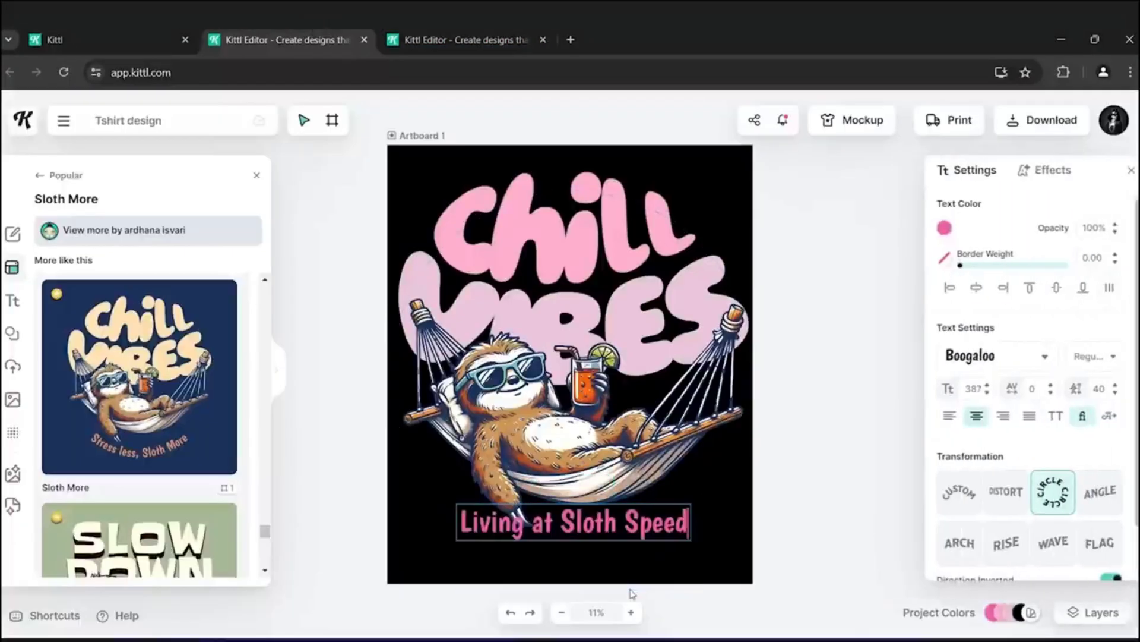
key("Escape")
left_click(837, 485)
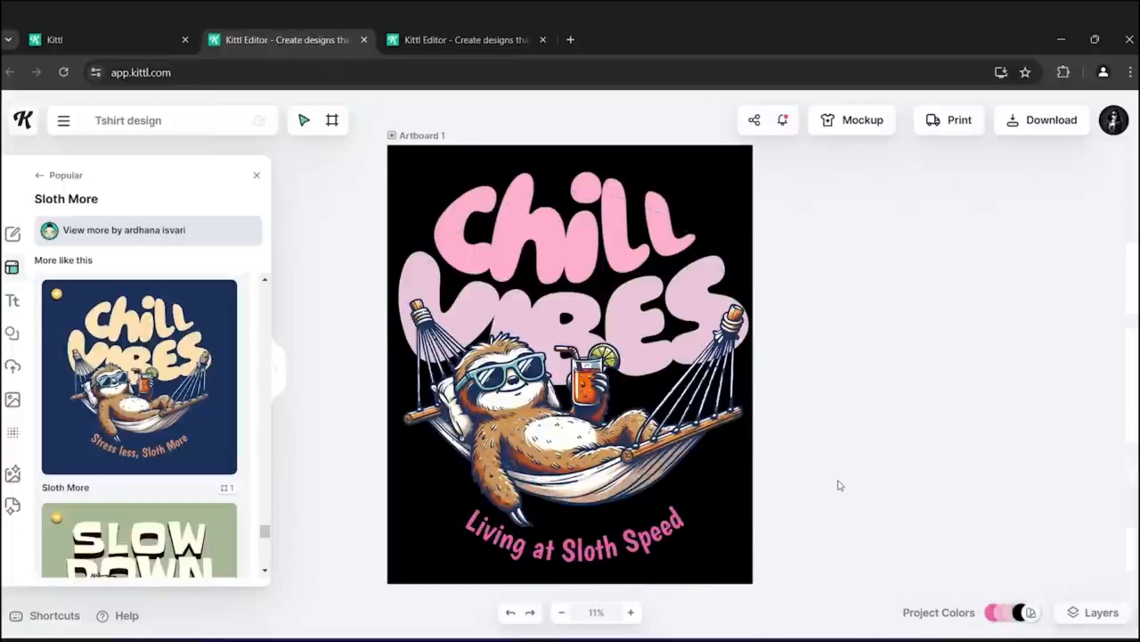
scroll(840, 483, "down", 3)
scroll(840, 483, "up", 3)
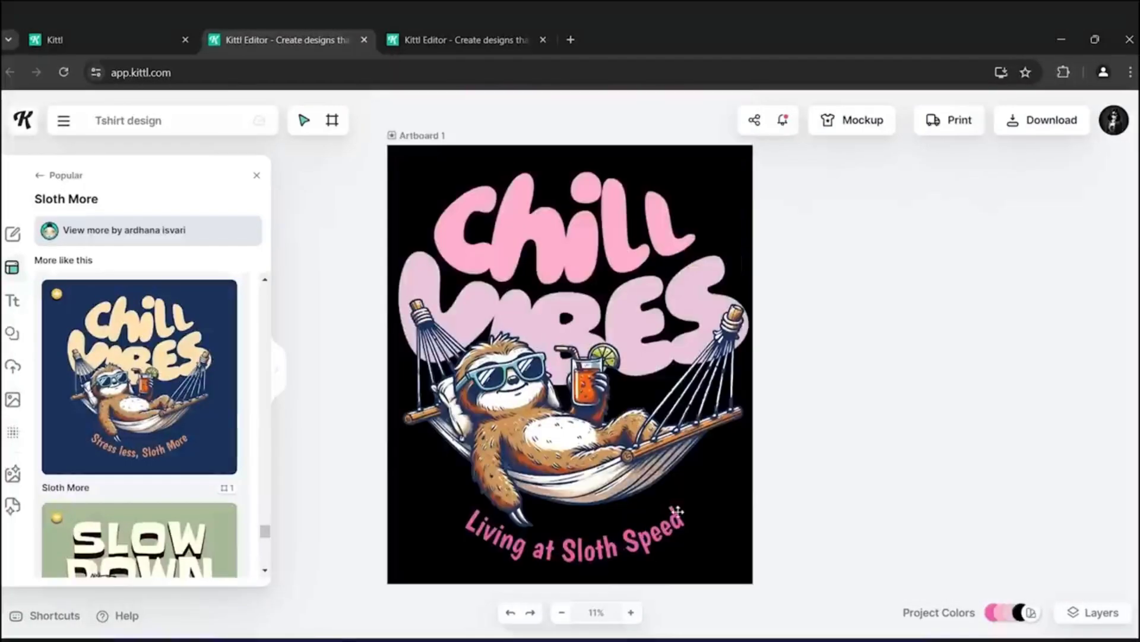
- Examine the sloth illustration's image settings and the available blending mode options
left_click(547, 469)
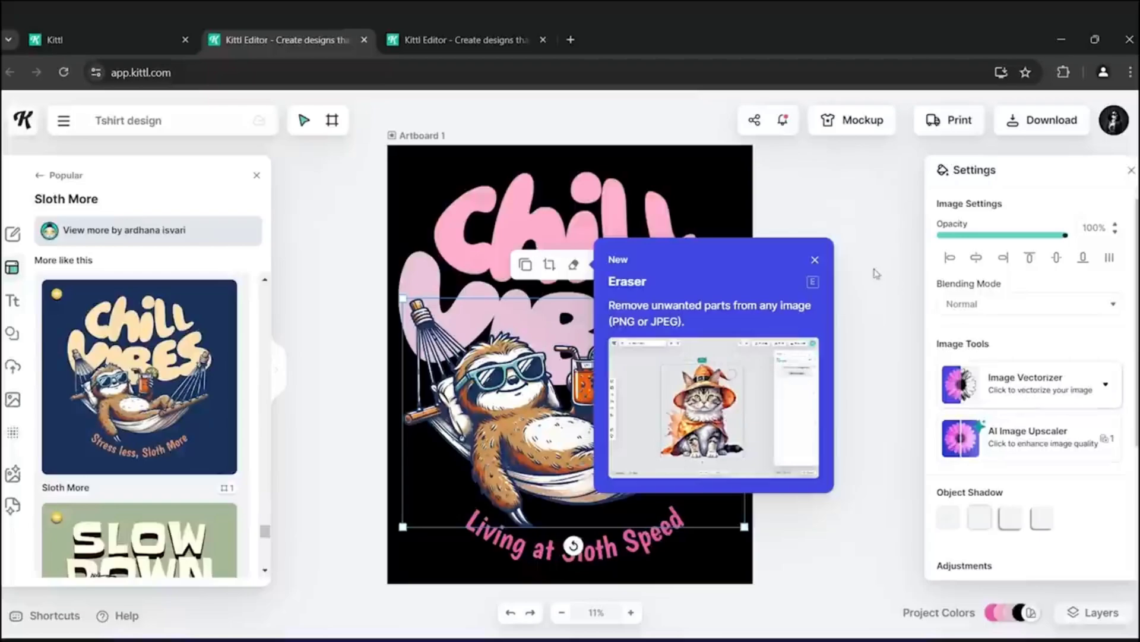
left_click(815, 260)
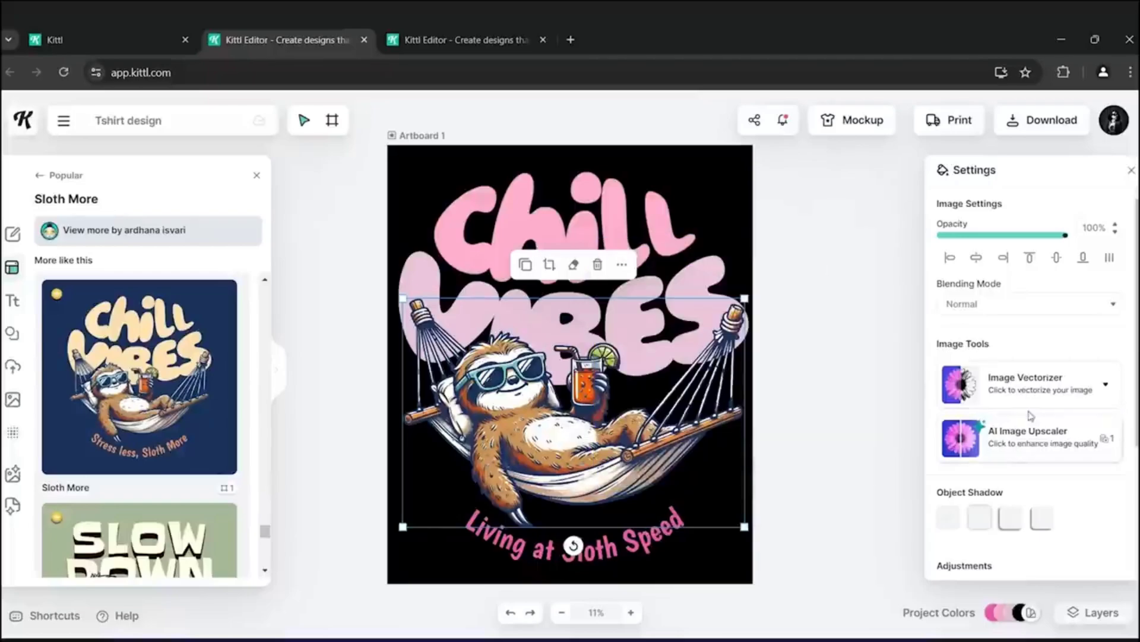
left_click_drag(1034, 236, 1094, 239)
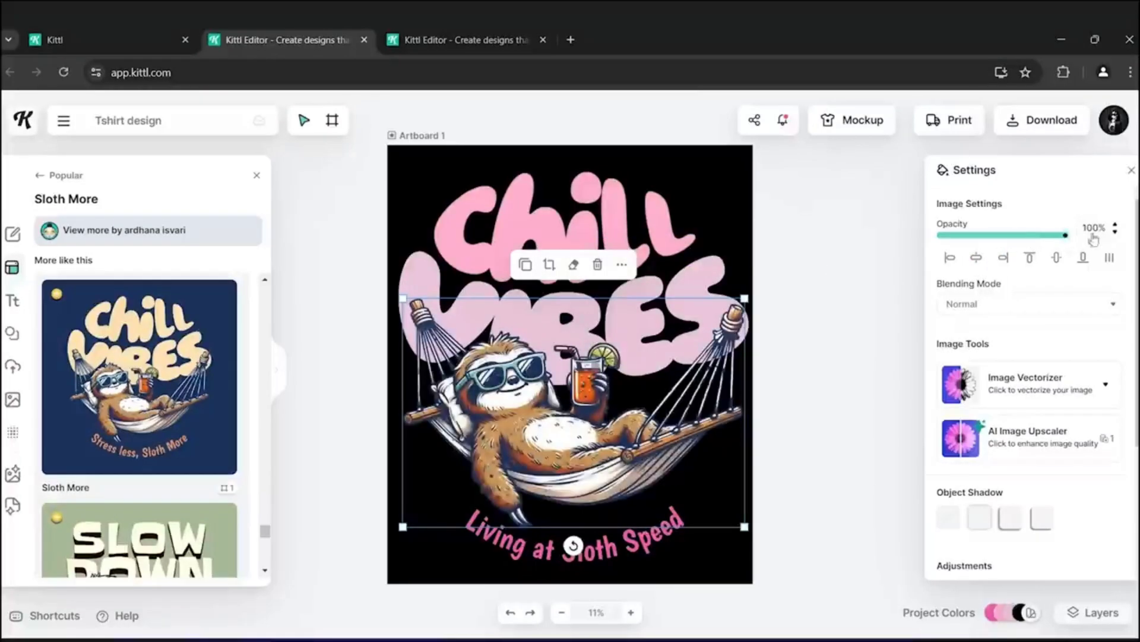
left_click(1114, 306)
scroll(1099, 369, "down", 3)
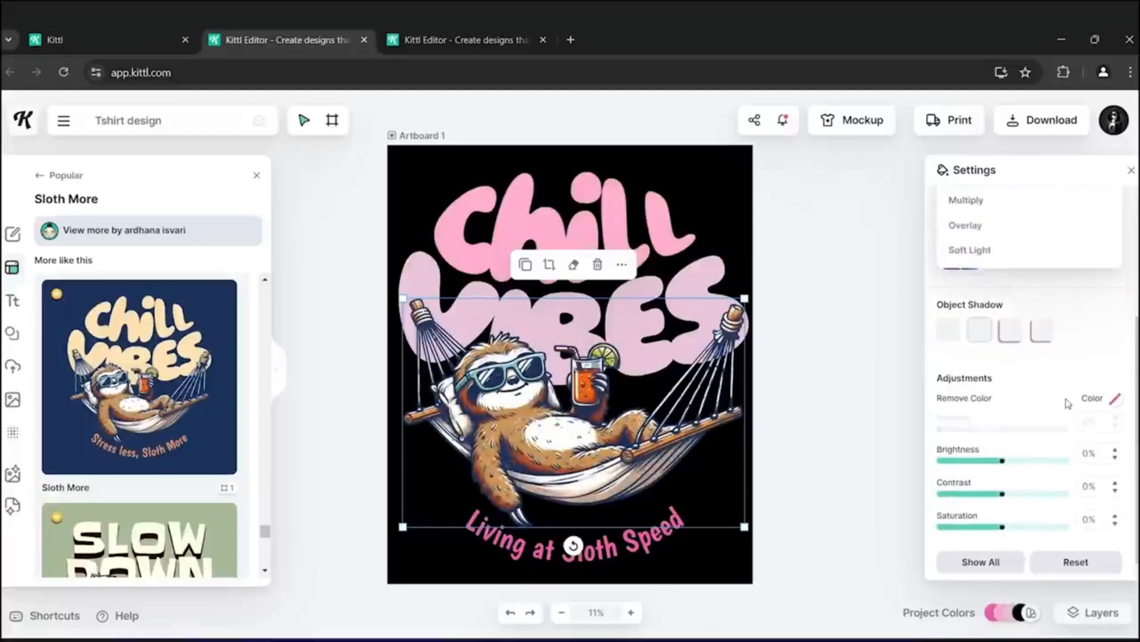
scroll(1069, 402, "up", 1)
scroll(1069, 386, "up", 3)
- Delete the black grungy shape and add the striped circle grungy shape, enlarging it over the headline and sloth
left_click(1112, 262)
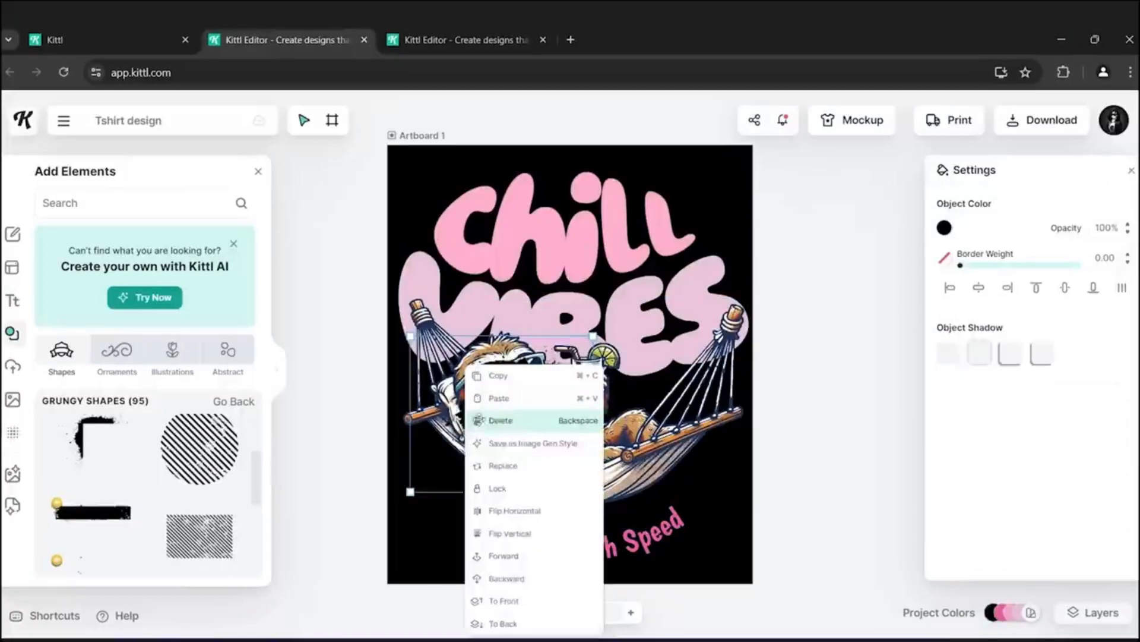
left_click(497, 420)
scroll(168, 432, "down", 1)
scroll(168, 432, "down", 2)
left_click(190, 440)
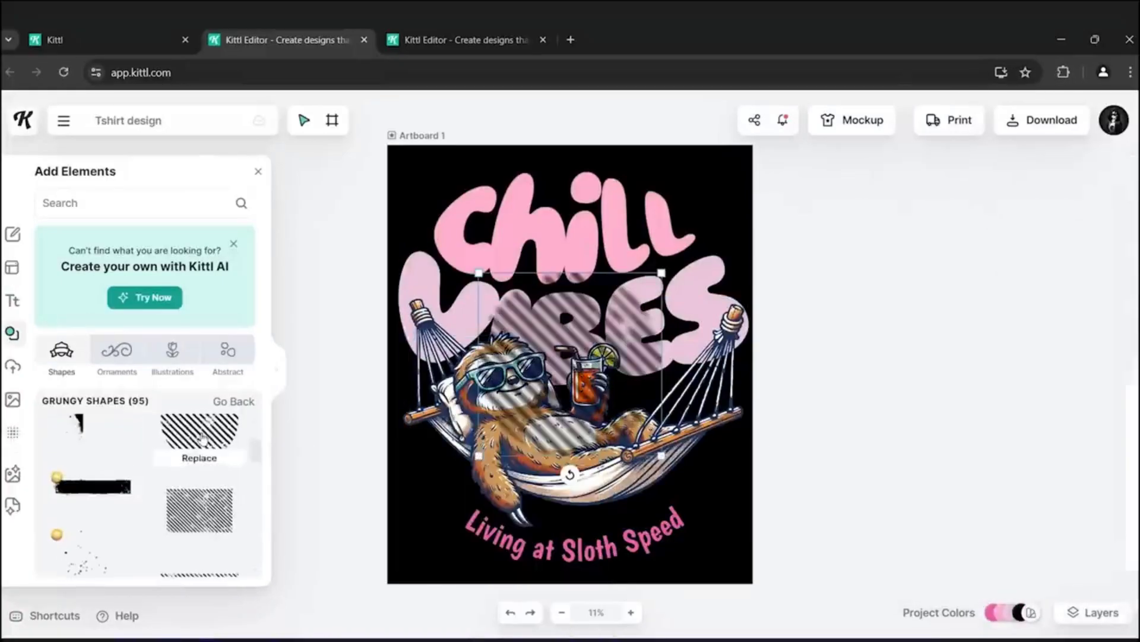
left_click_drag(553, 326, 503, 256)
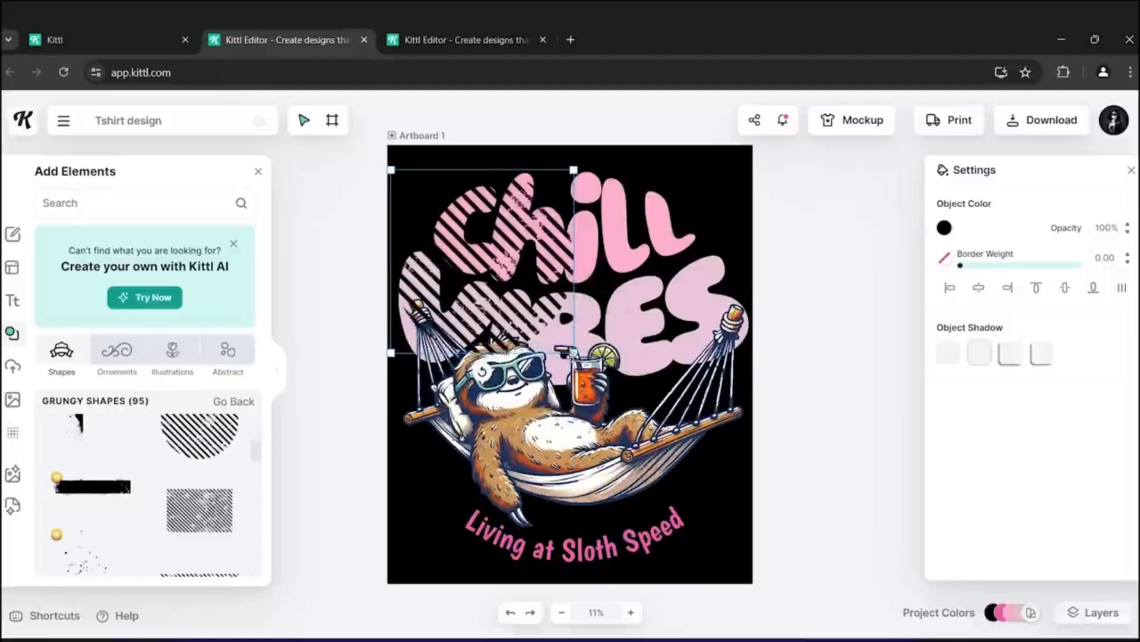
left_click_drag(574, 352, 660, 439)
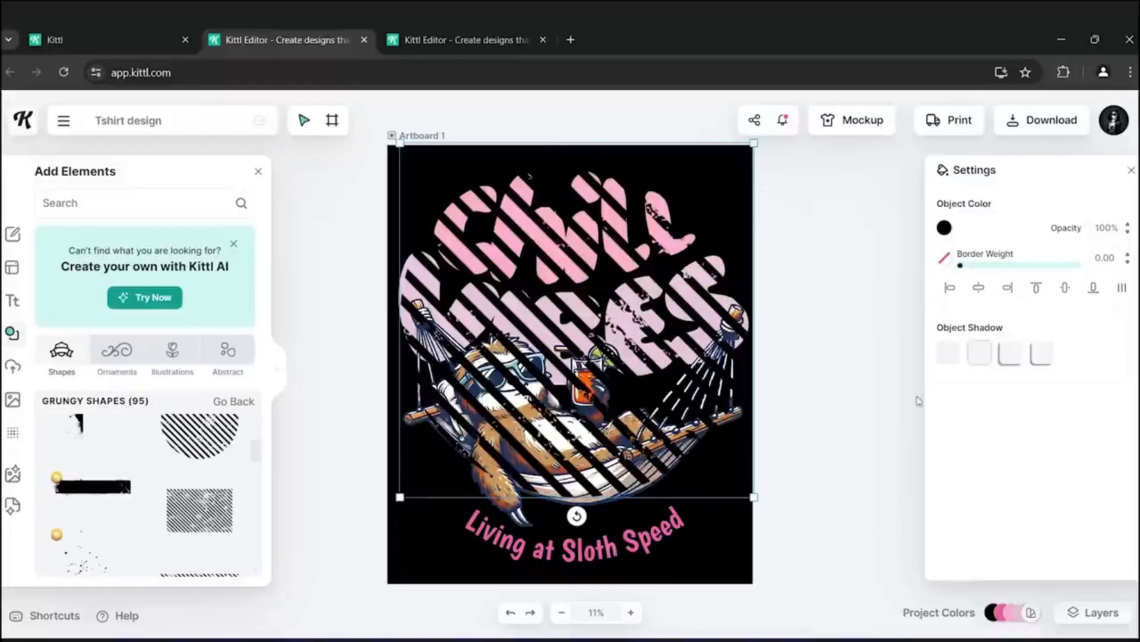
- Move the sloth Illustration layer above the Grungy Shapes layer in the layer stack
left_click(1093, 612)
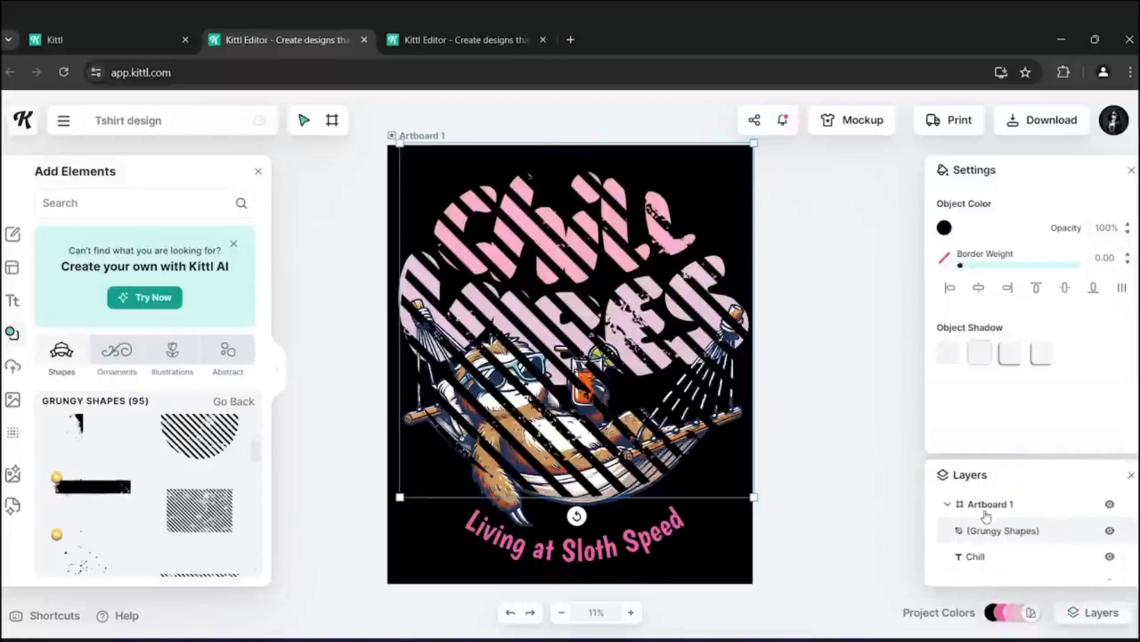
left_click(1011, 526)
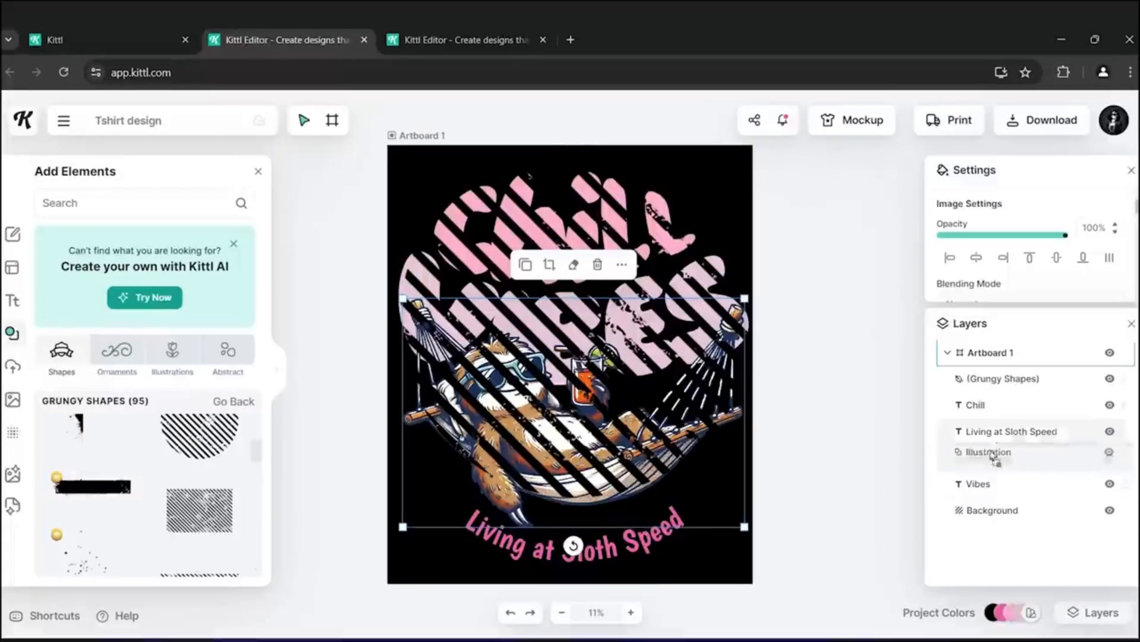
left_click_drag(993, 458, 998, 371)
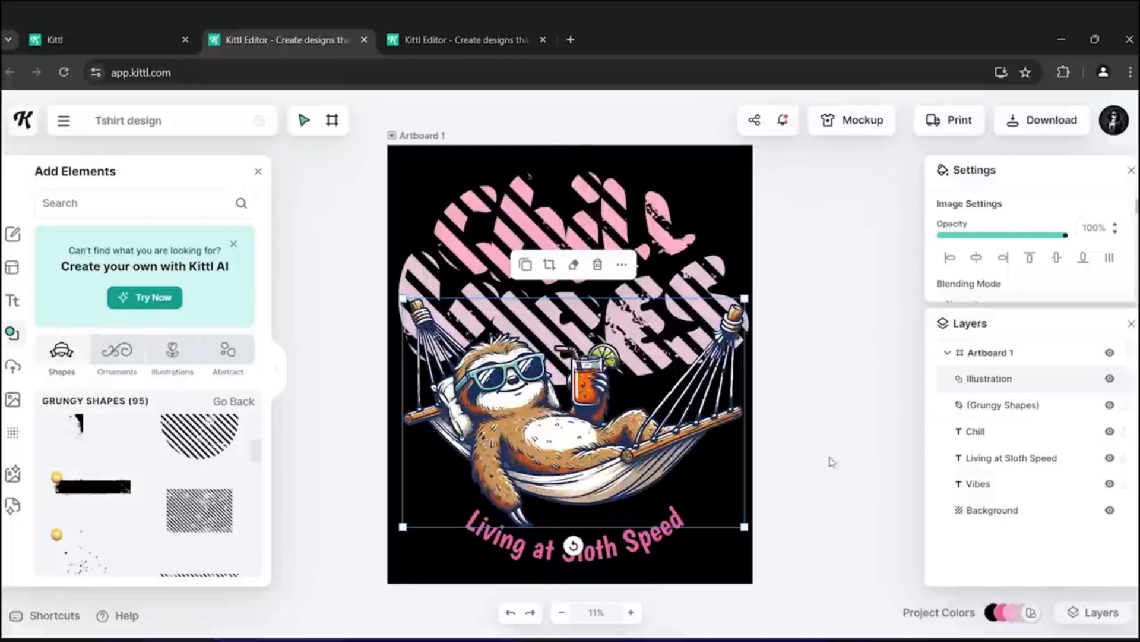
left_click(1013, 438)
left_click(1008, 408)
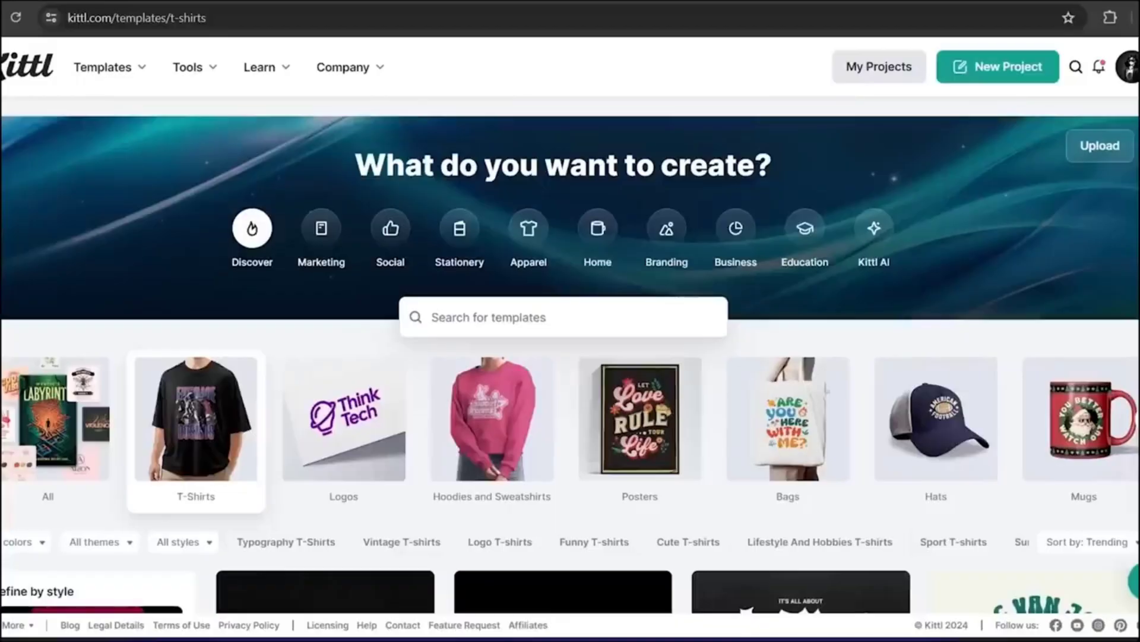
left_click(1010, 66)
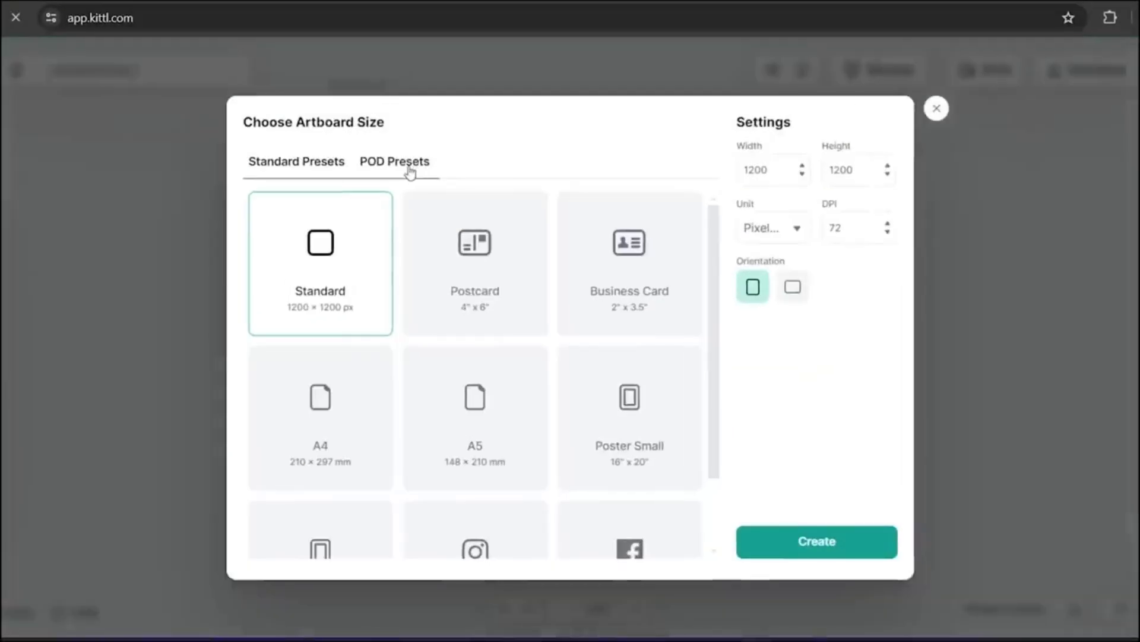
- Create a new artboard from the Merch by Amazon T-Shirt preset (4500 × 5400 px) and fill its background with light pink e2bfe2
left_click(399, 169)
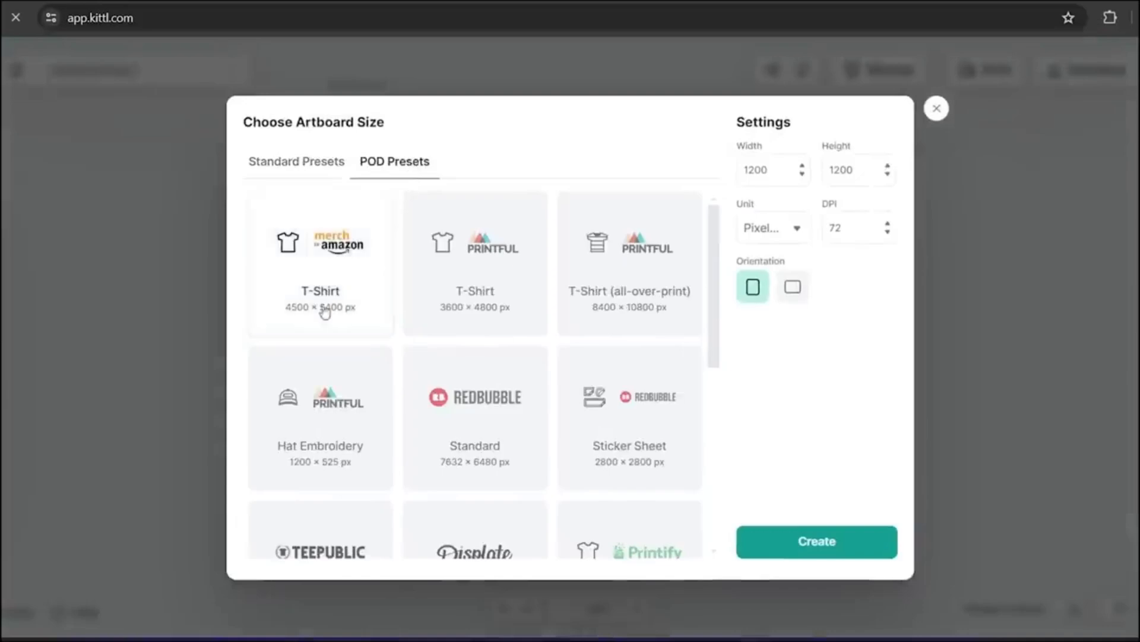
left_click(291, 322)
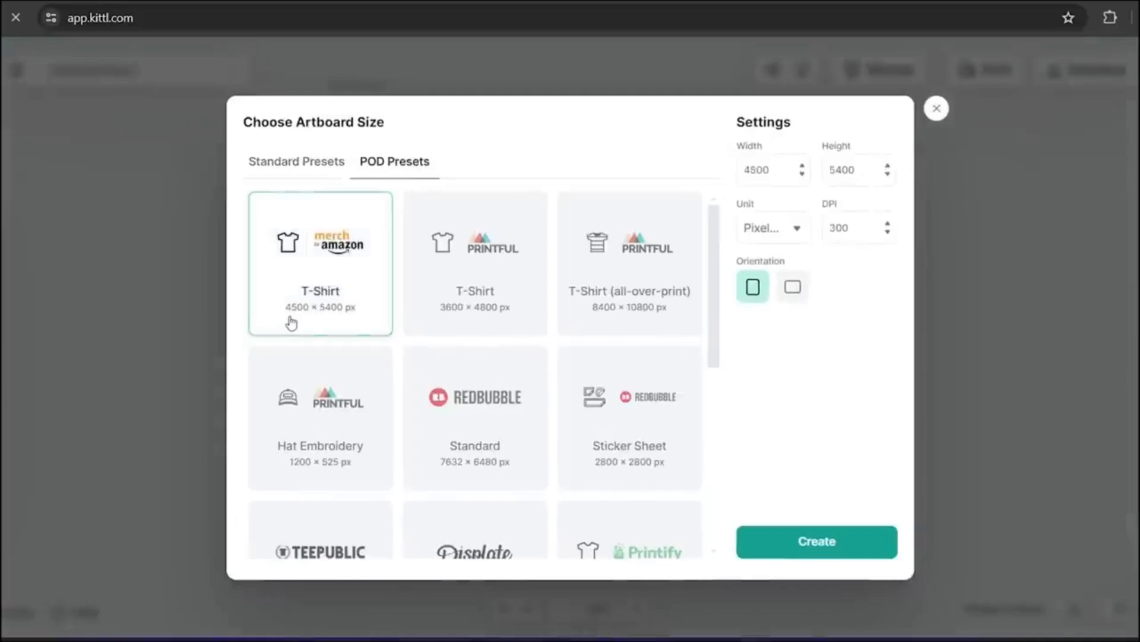
left_click(794, 552)
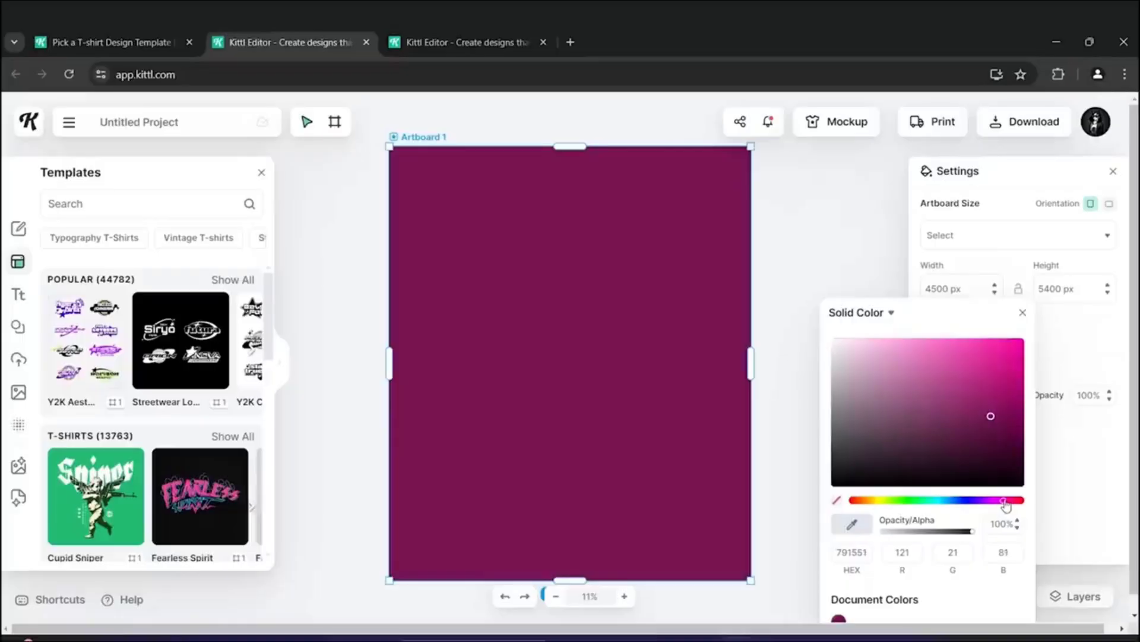
left_click_drag(990, 415, 867, 360)
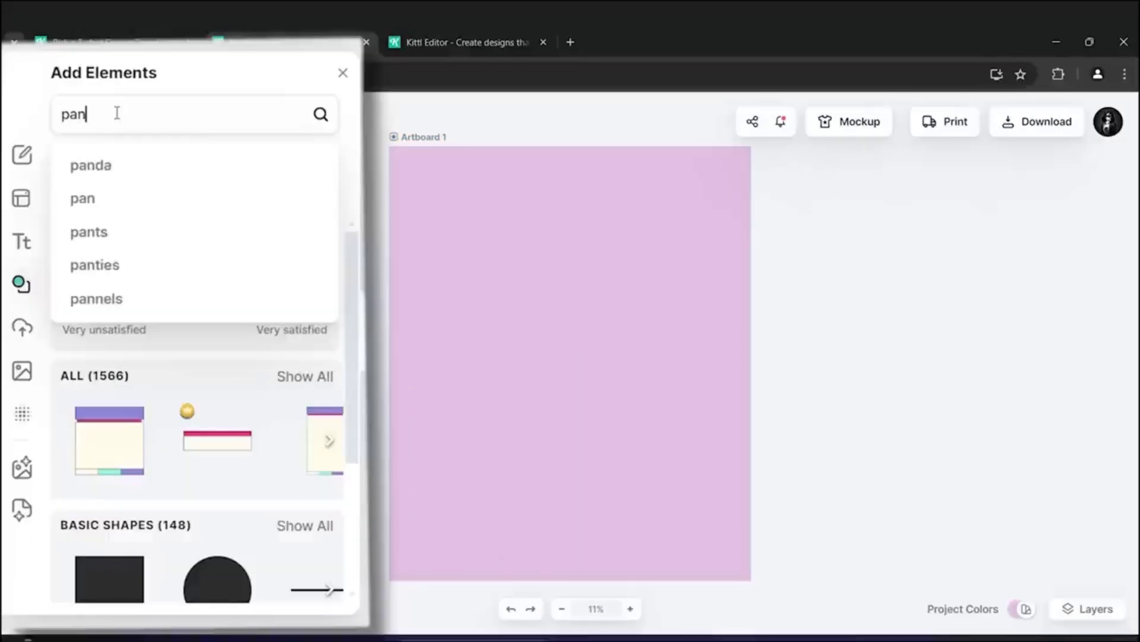
- Search the element library for panda and browse the results and uploads
type("da")
key("Return")
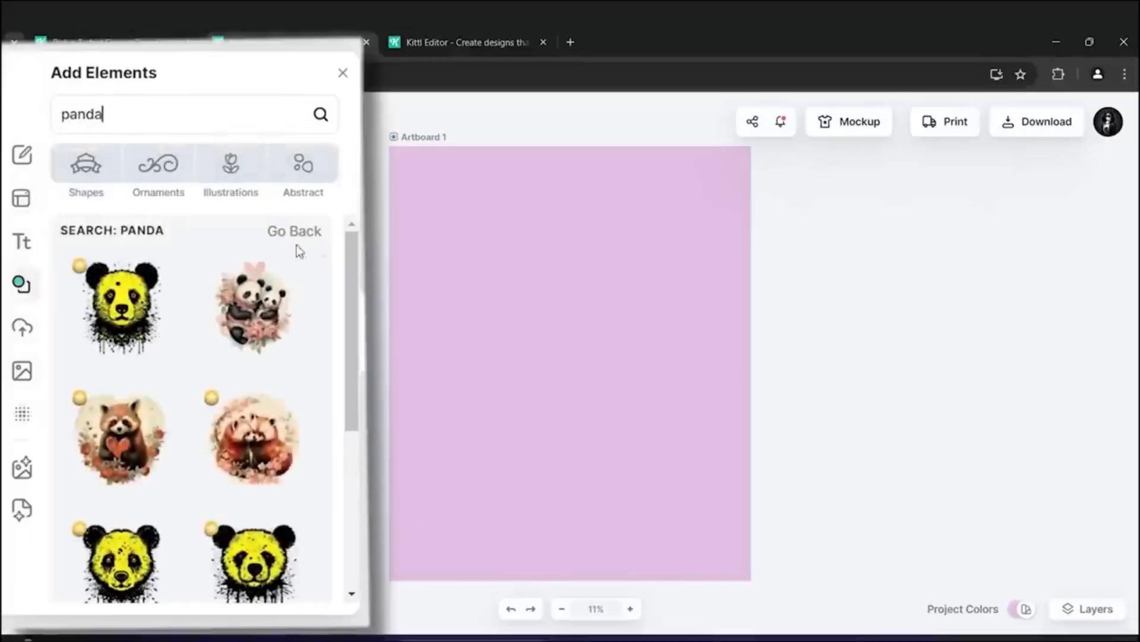
scroll(169, 389, "down", 7)
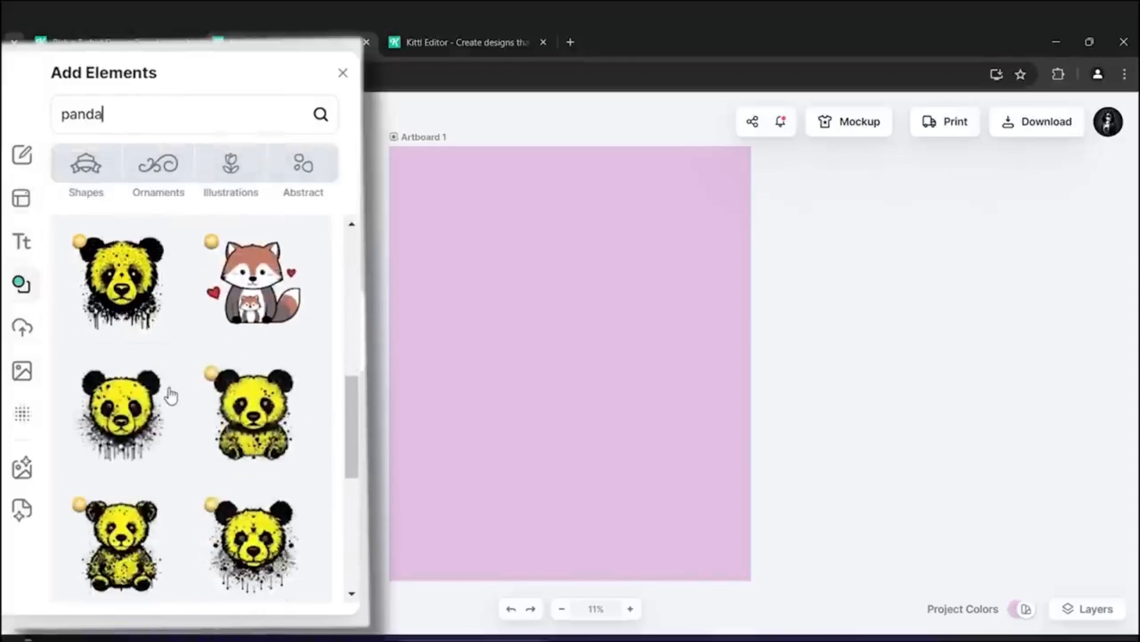
scroll(170, 395, "down", 10)
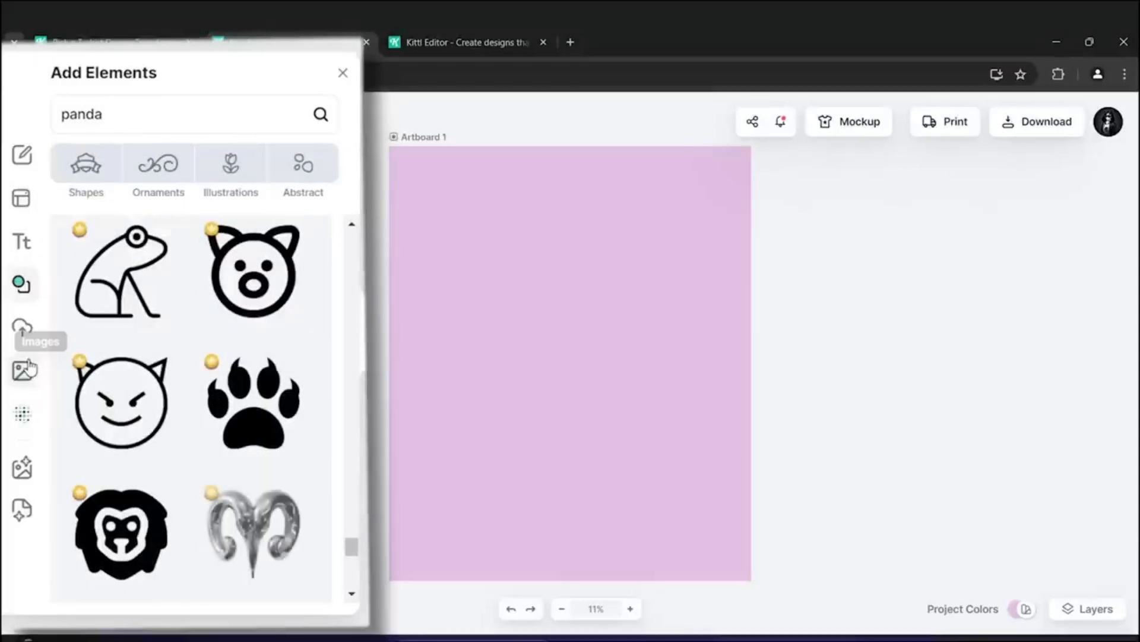
left_click(23, 338)
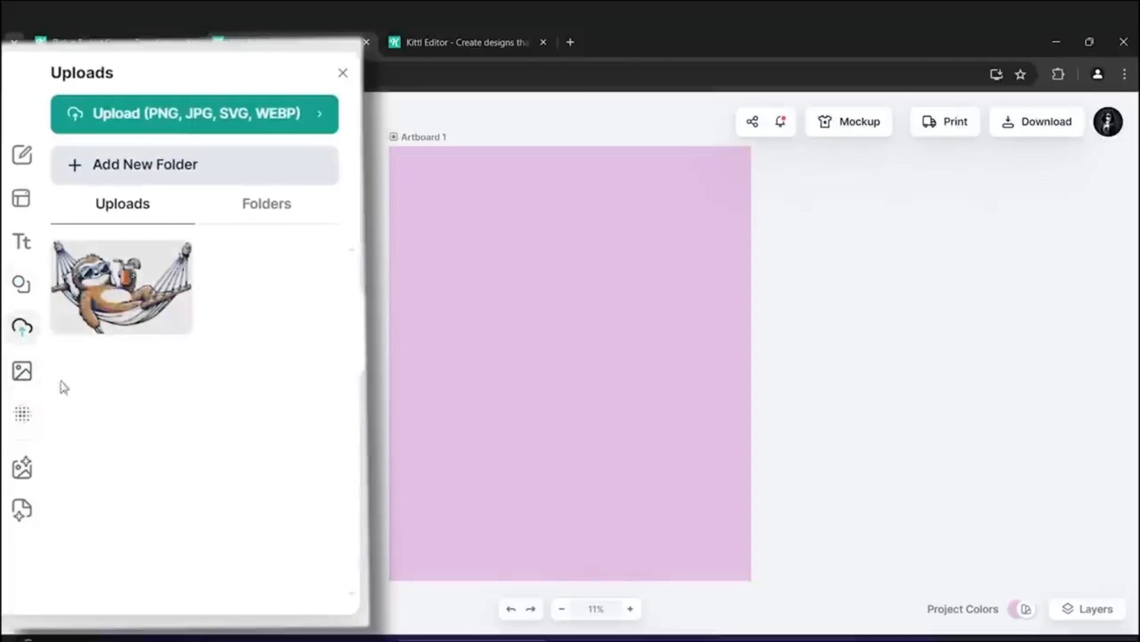
- Open the AI Image Generator in Advanced mode and pick the T-Shirt Graphic clipart style
left_click(22, 470)
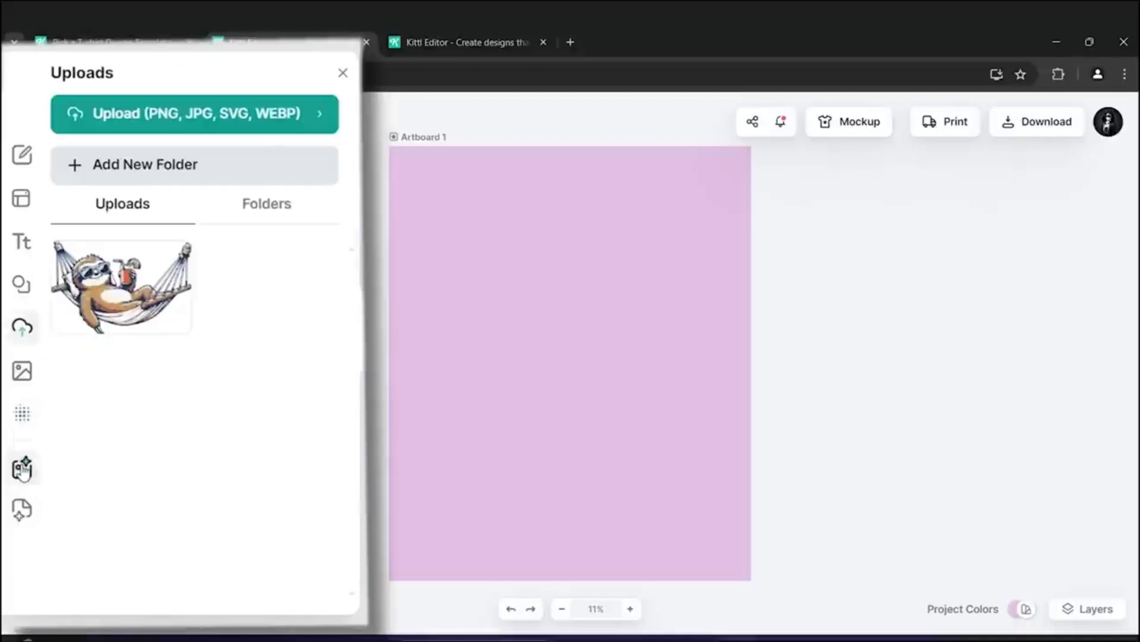
left_click(21, 467)
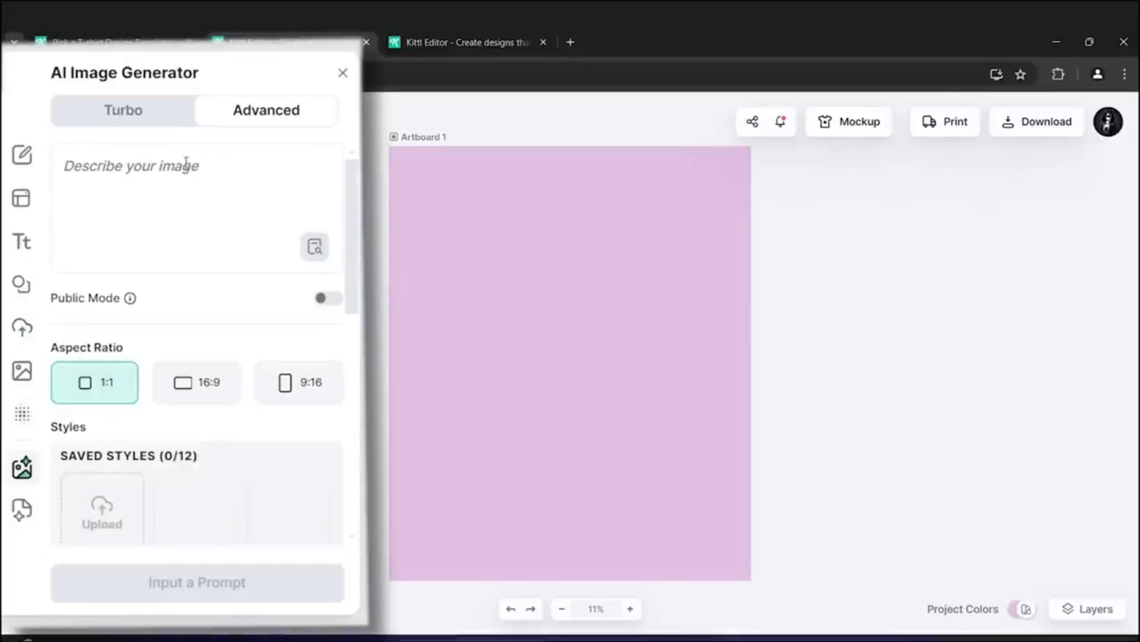
left_click(143, 116)
left_click(285, 110)
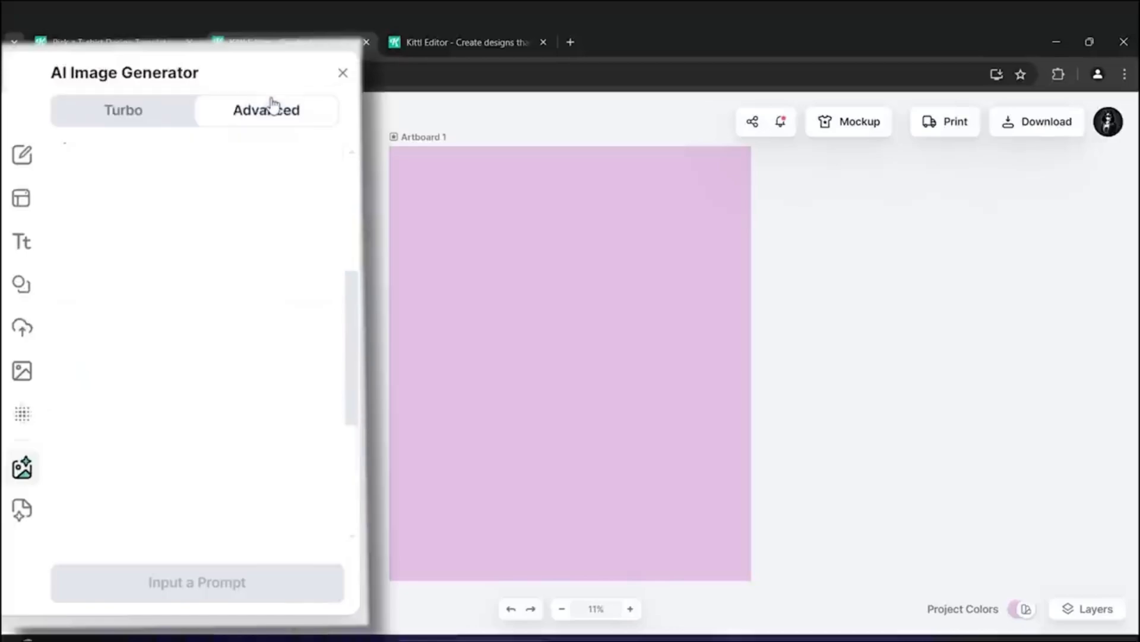
scroll(211, 440, "down", 5)
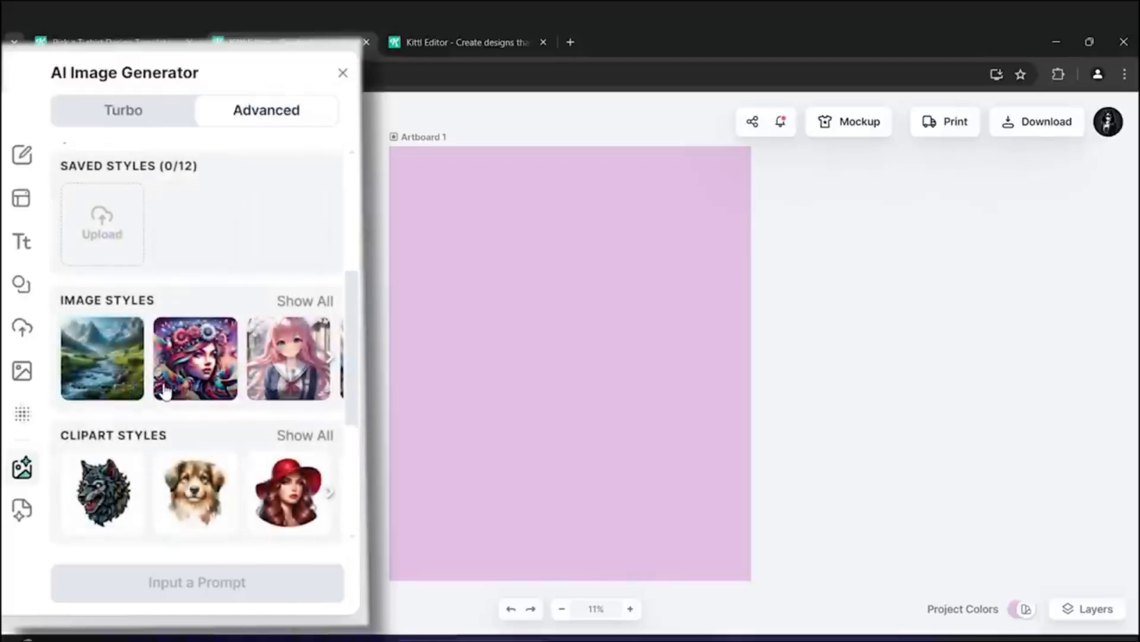
scroll(221, 389, "down", 2)
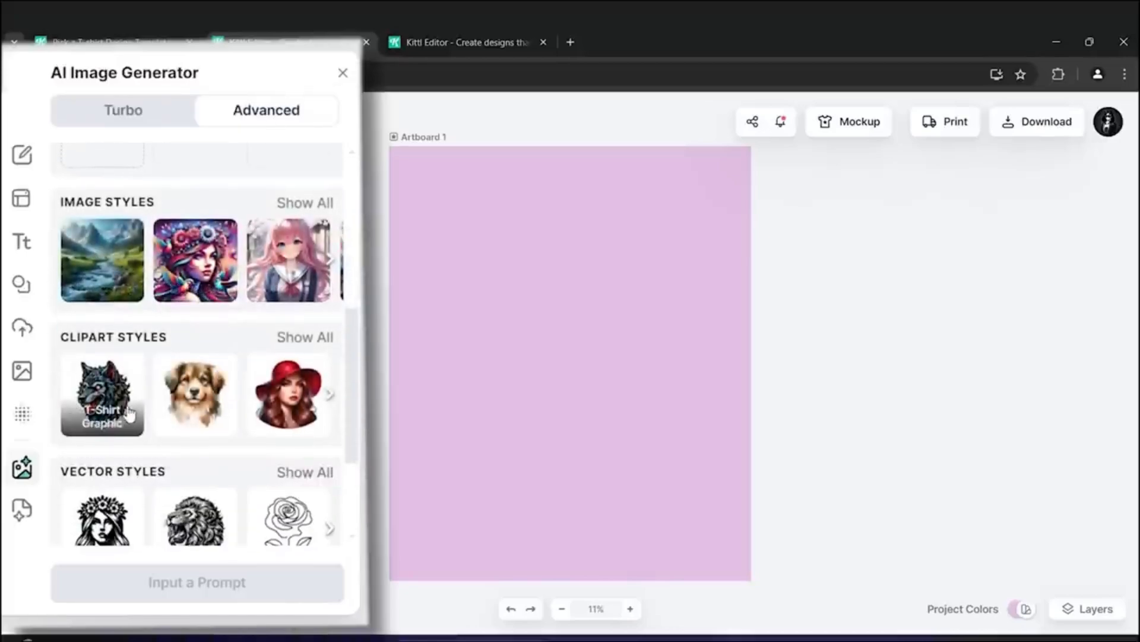
left_click(329, 395)
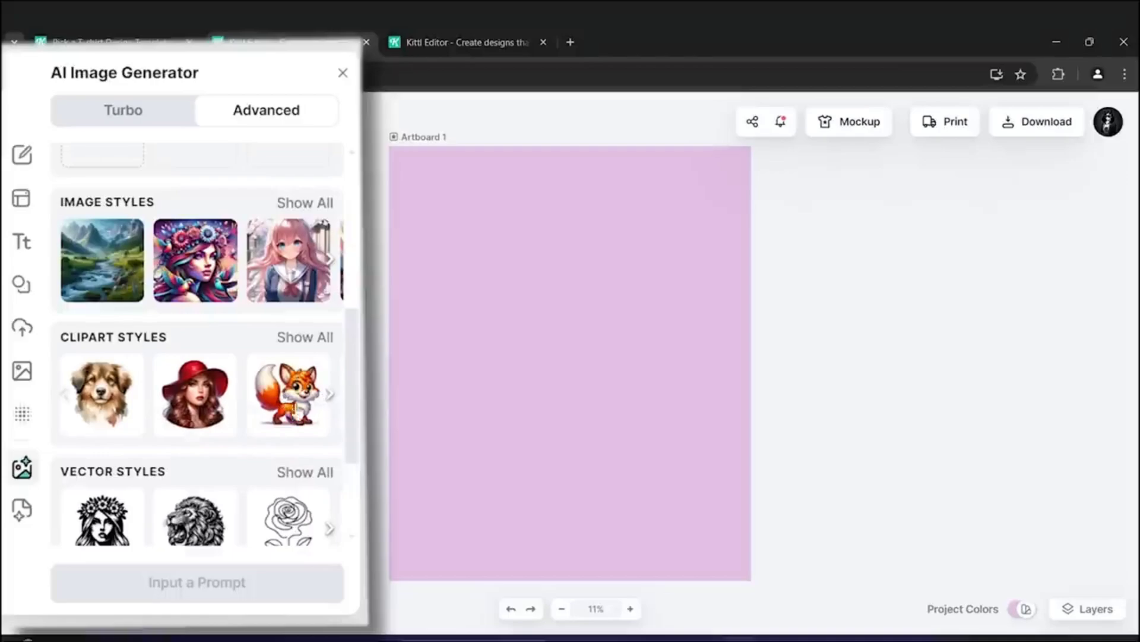
left_click(330, 395)
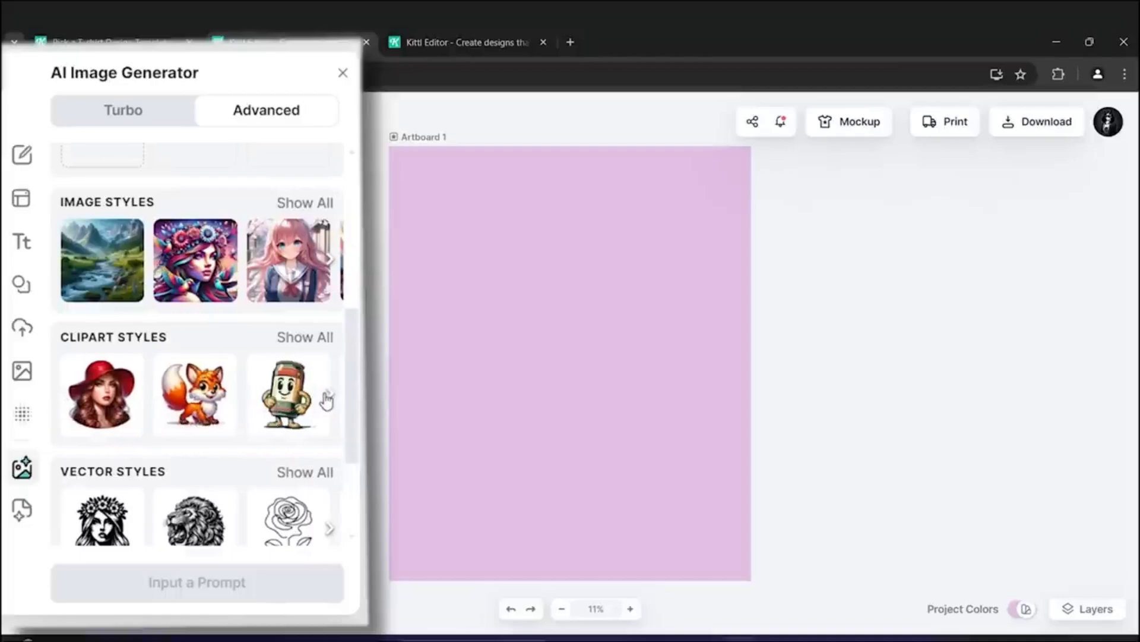
scroll(267, 333, "down", 3)
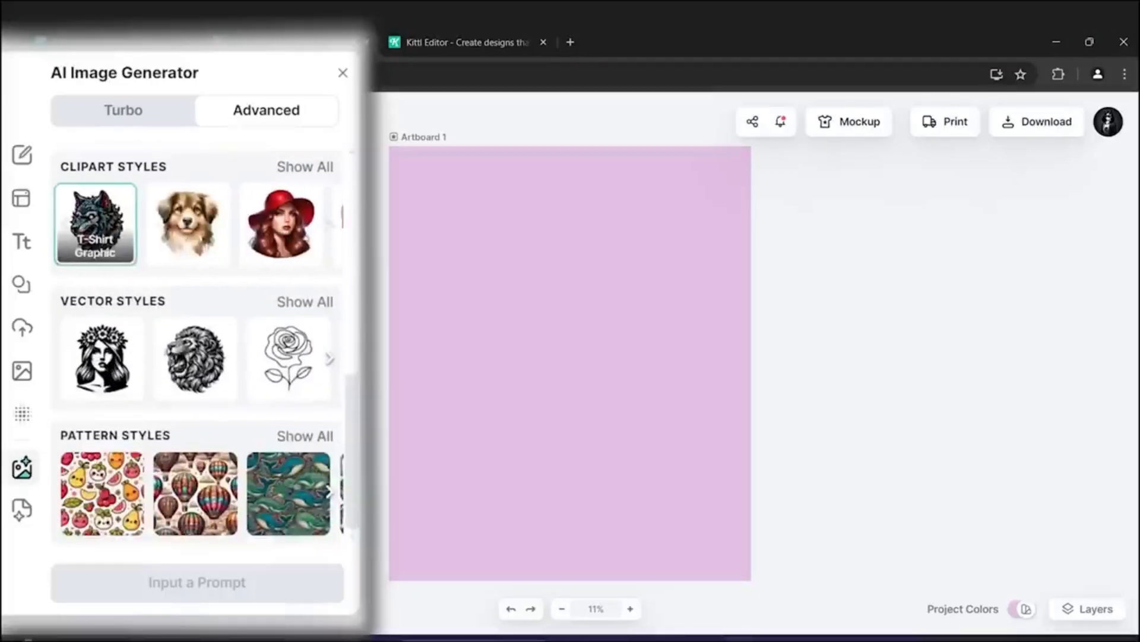
scroll(150, 155, "up", 3)
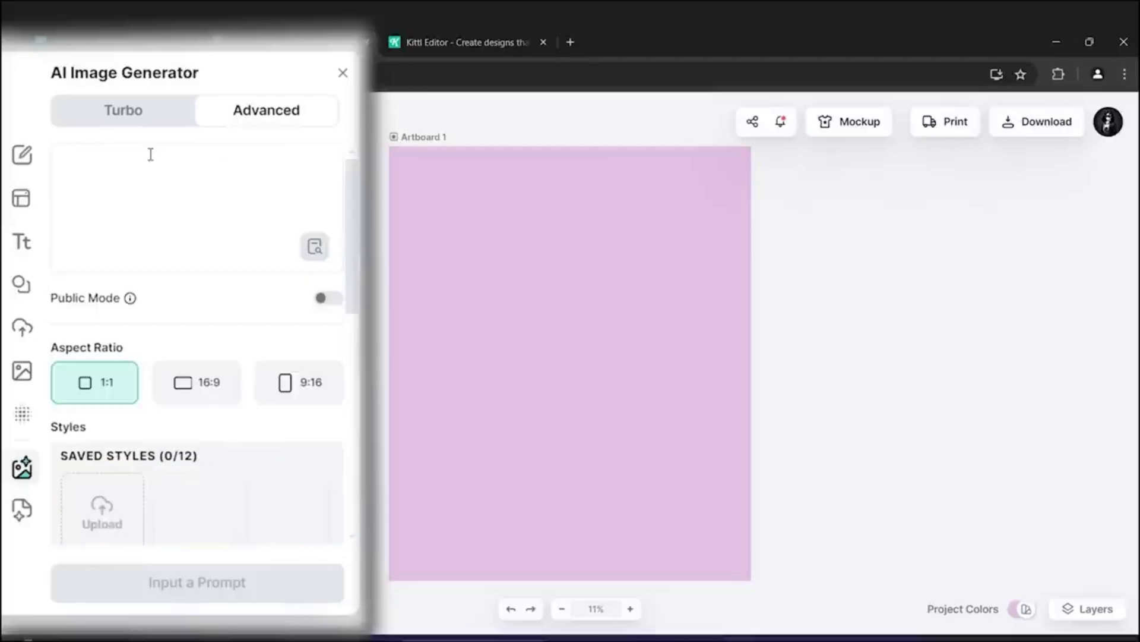
- Generate an image from the prompt "Panda couple doing silly thing"
left_click(151, 155)
type("Panda couple do")
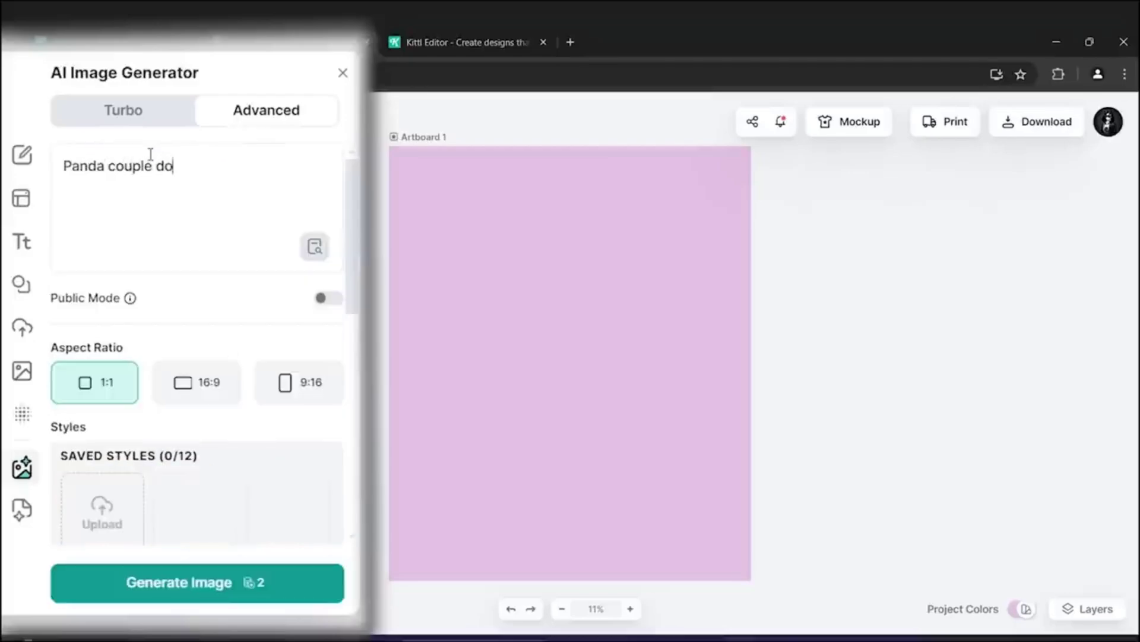
type("ing silly thing")
key("Return")
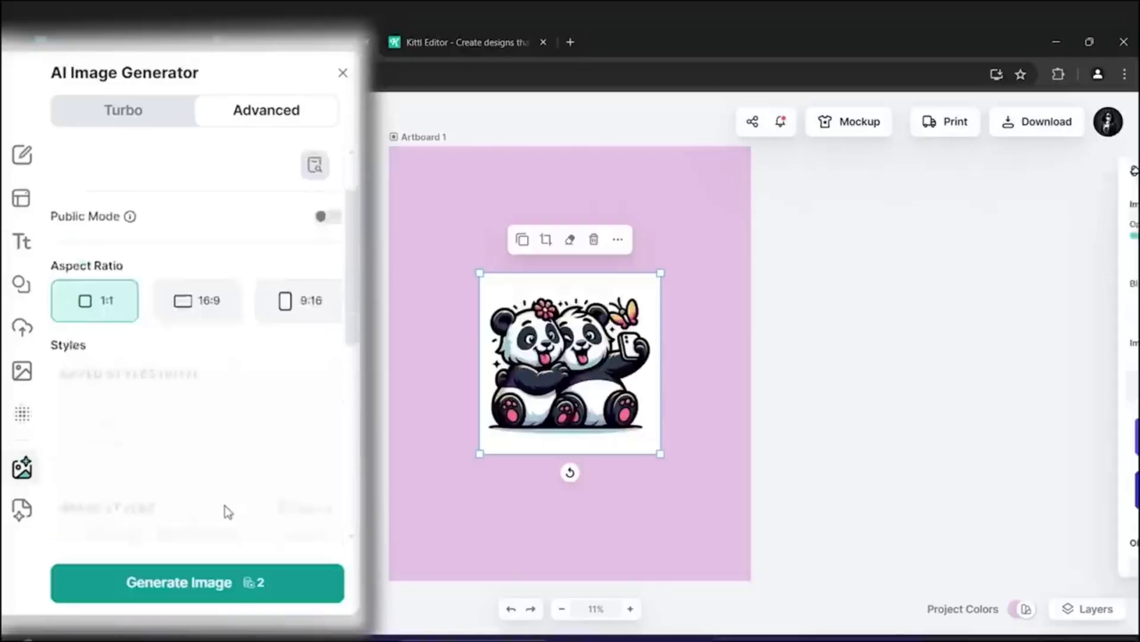
scroll(225, 505, "down", 5)
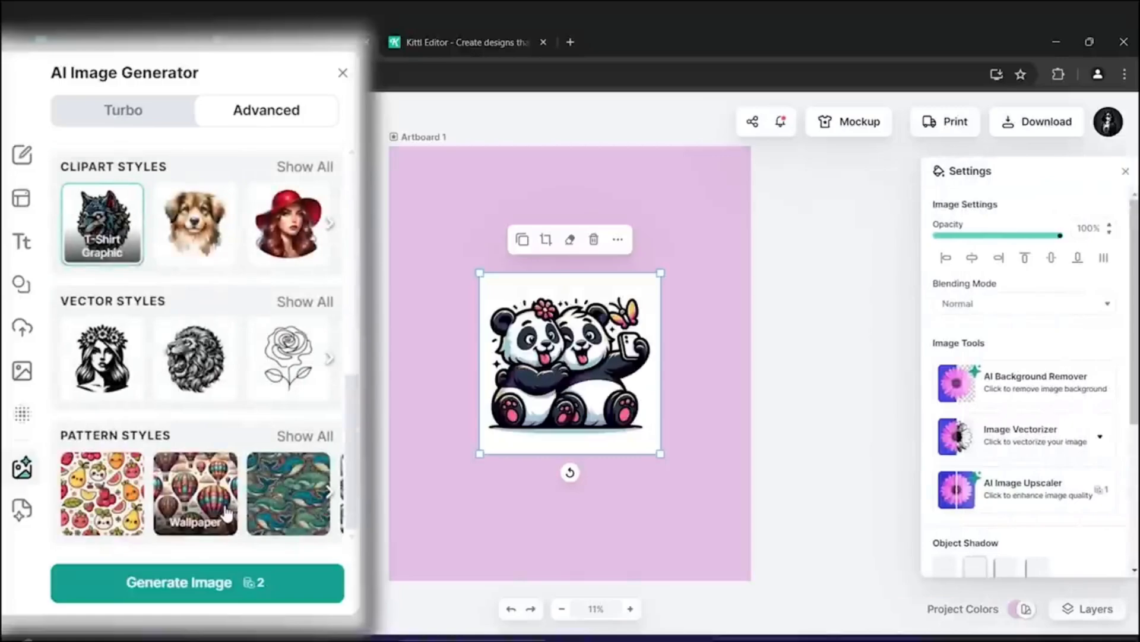
scroll(1016, 361, "down", 4)
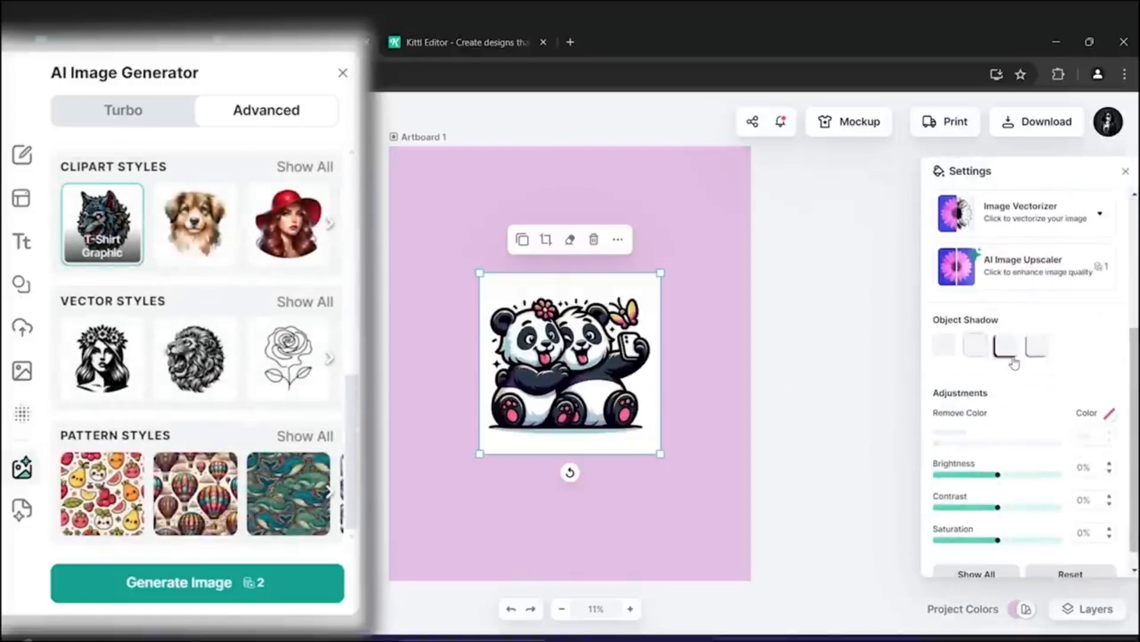
scroll(225, 359, "up", 5)
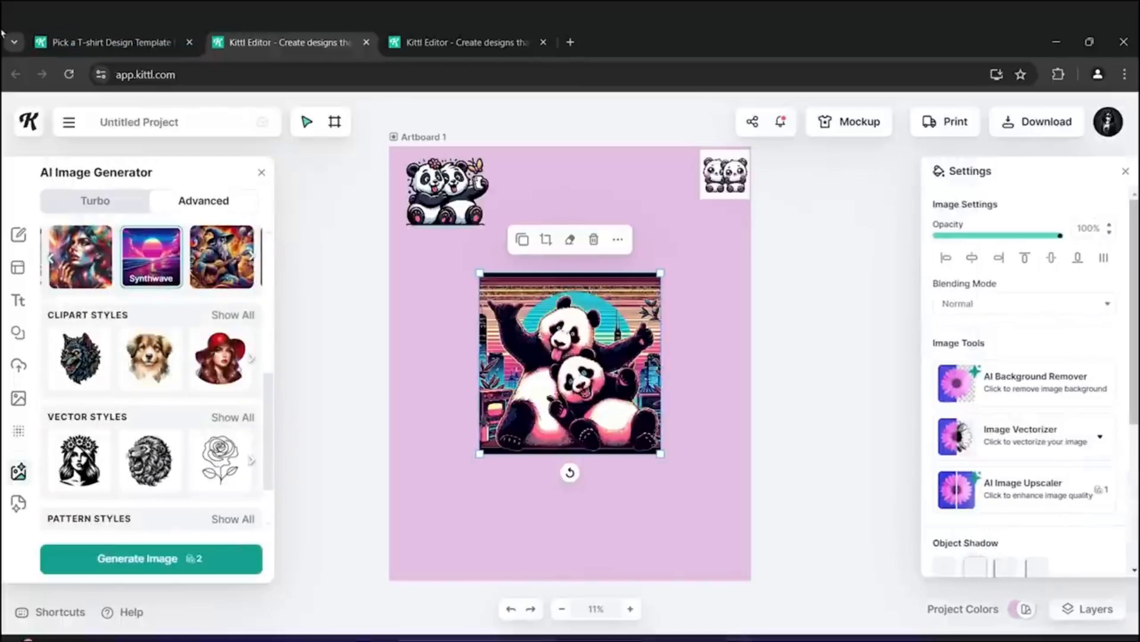
- Remove the synthwave-style panda image from the artboard
left_click_drag(661, 454, 779, 572)
left_click_drag(629, 416, 570, 389)
right_click(528, 351)
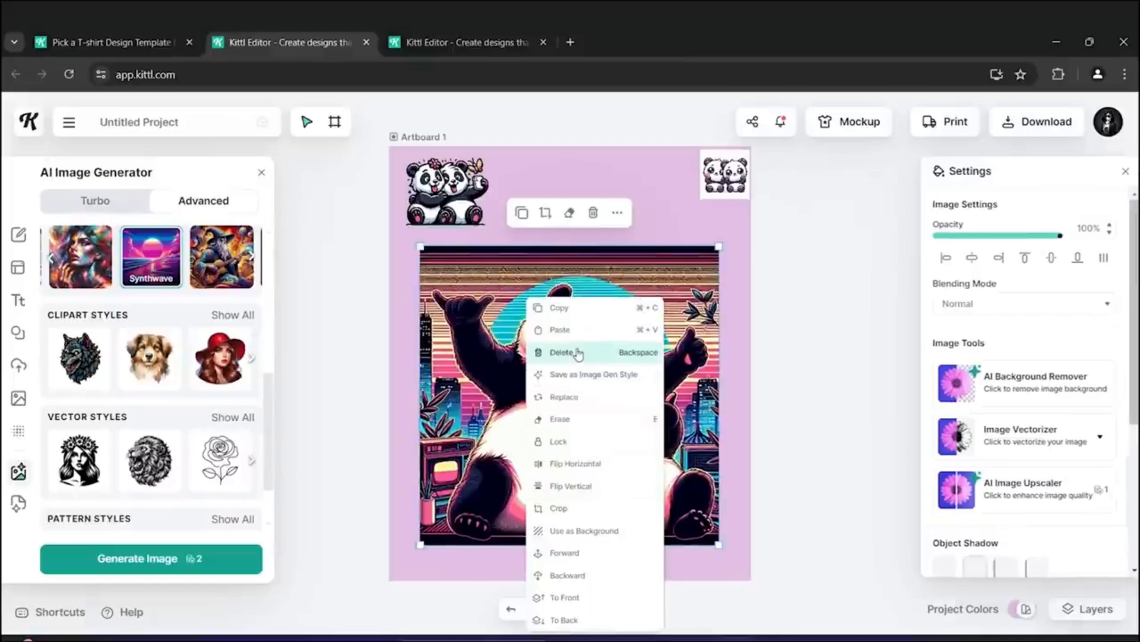
left_click(578, 354)
- Enlarge the selfie panda couple image to fill the artboard's centre and delete the other panda variants
left_click(452, 193)
left_click_drag(497, 240, 724, 466)
left_click(725, 176)
left_click_drag(564, 332, 578, 389)
key("BackSpace")
left_click(572, 387)
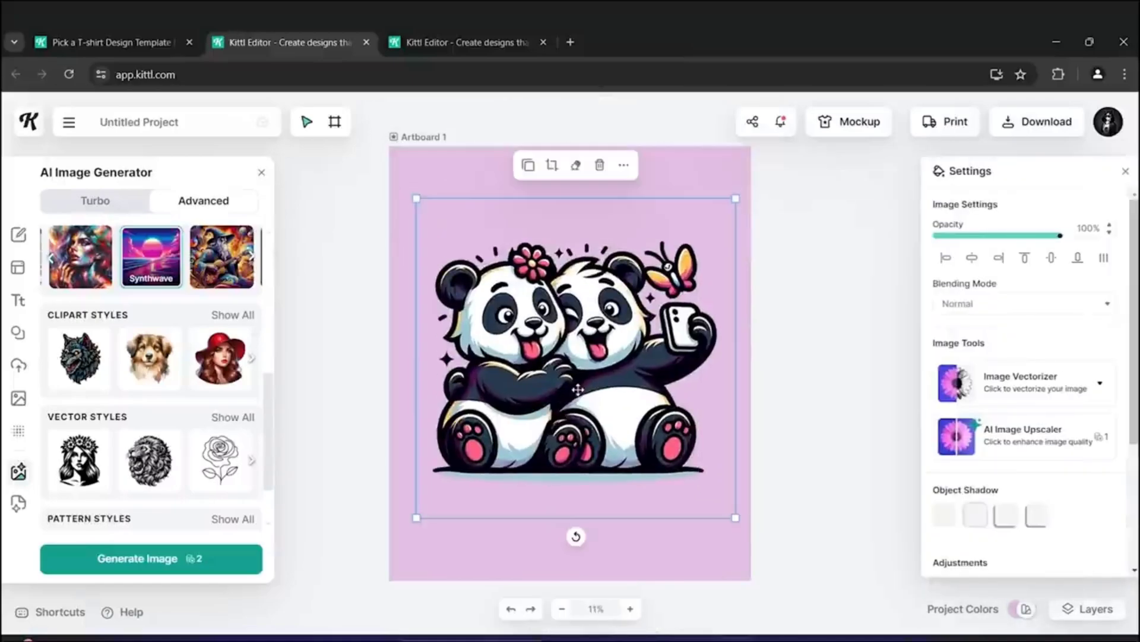
scroll(997, 403, "down", 3)
left_click(1017, 302)
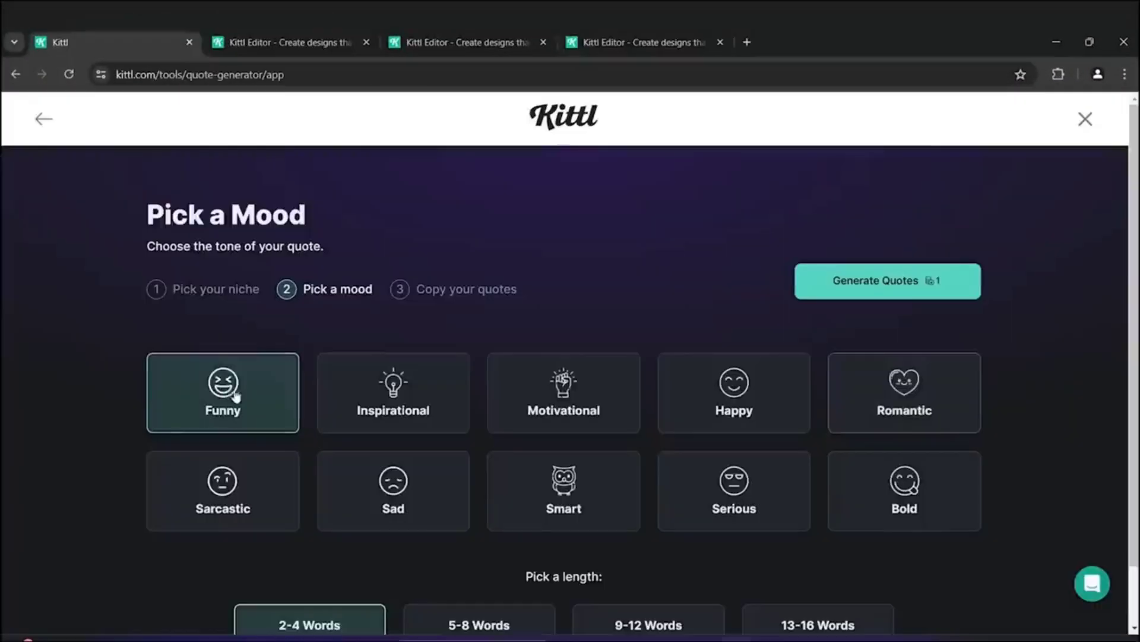
- Generate funny quotes of 2–4 words in the quote generator
scroll(913, 214, "down", 1)
left_click(913, 214)
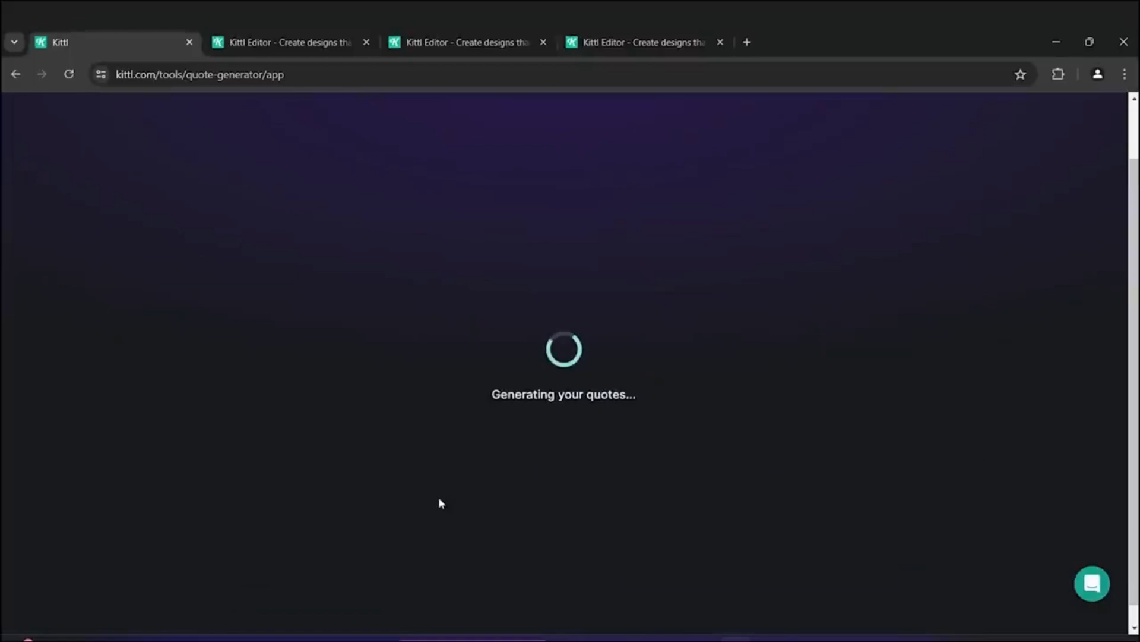
- Copy all elements of the Cute Scoops of Fun design and paste them onto the panda artboard
left_click(648, 35)
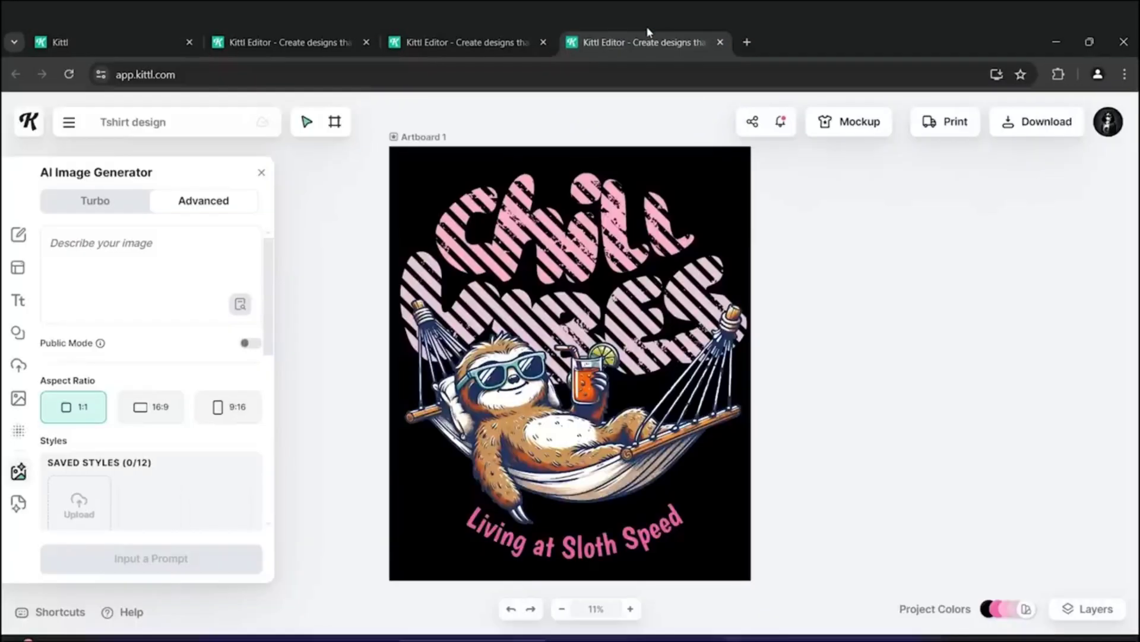
left_click(469, 35)
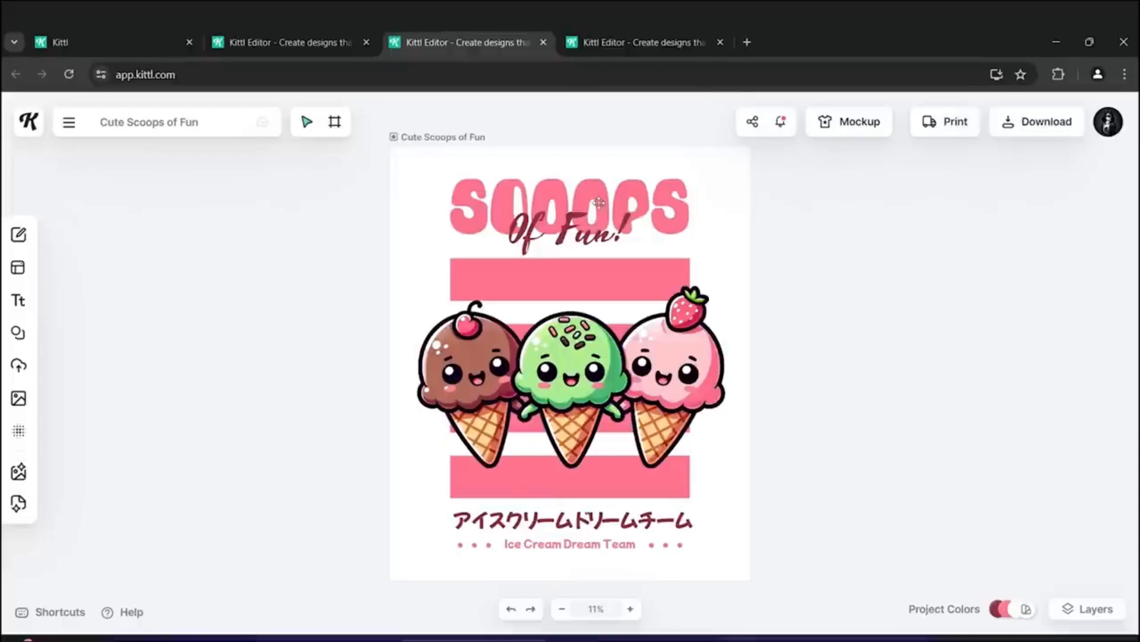
left_click_drag(623, 208, 414, 295)
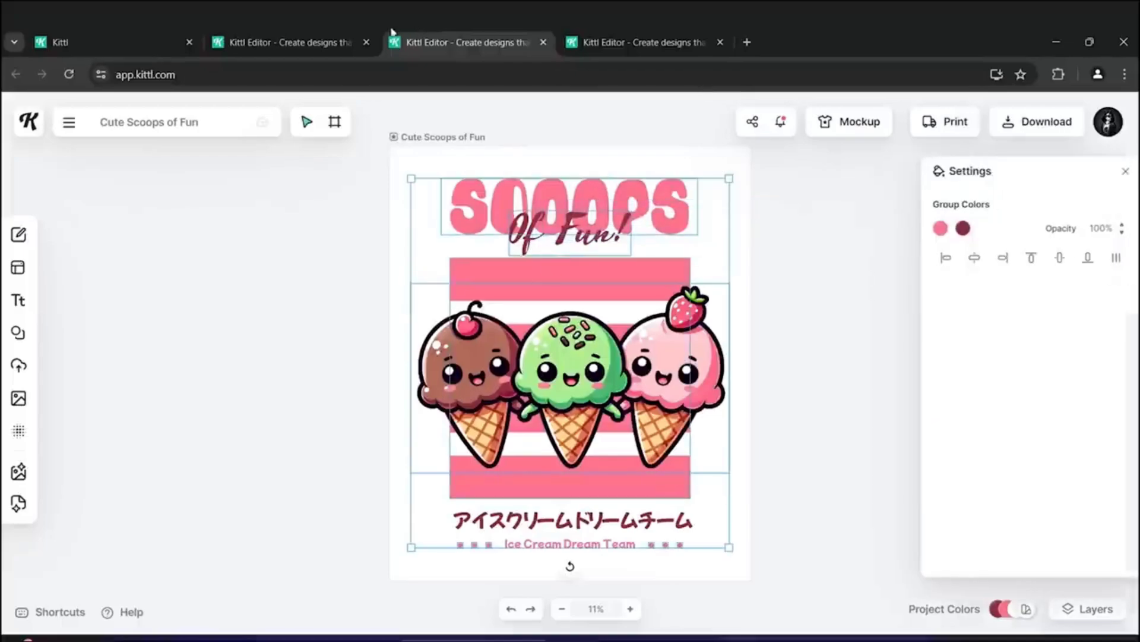
left_click(318, 29)
key("ctrl+v")
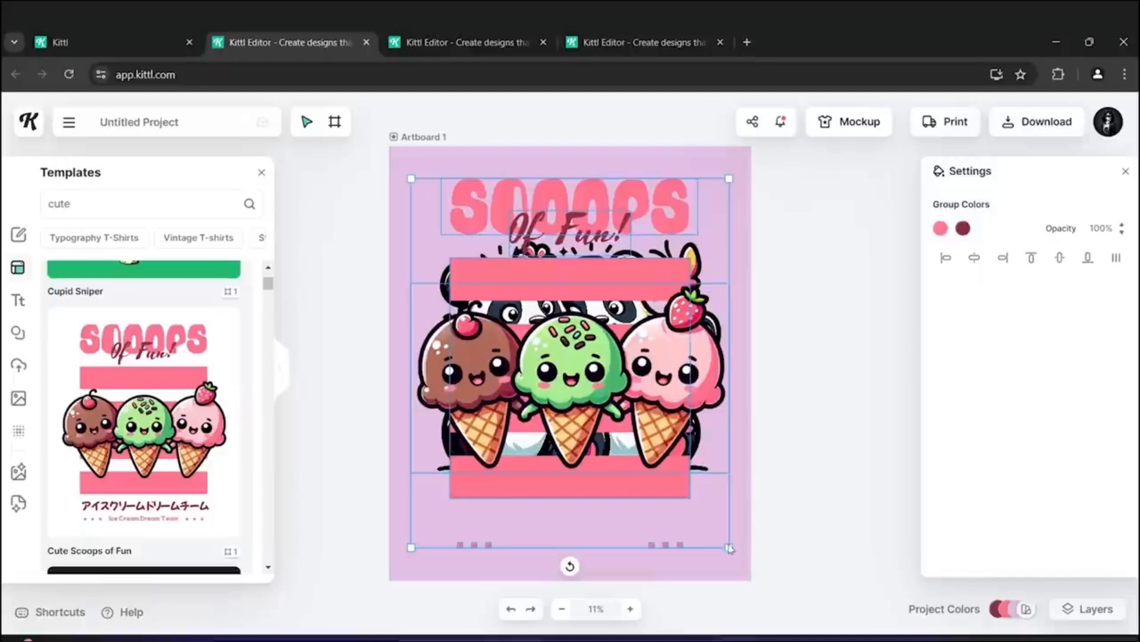
- Enlarge the pasted group across the artboard, reposition it, and ungroup it
left_click_drag(729, 547, 763, 600)
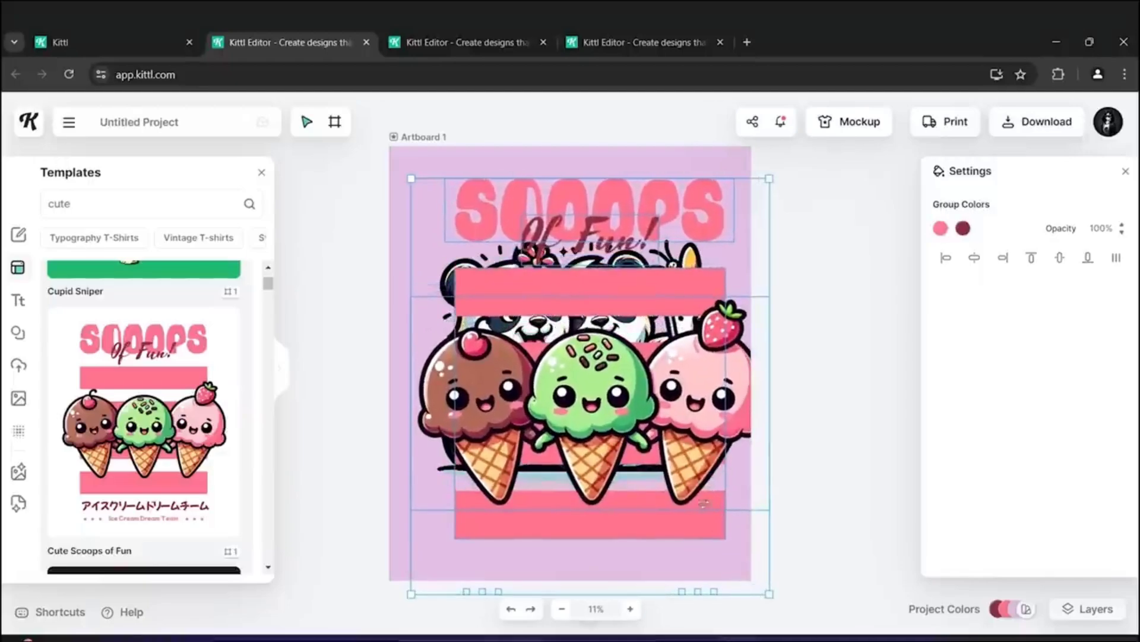
left_click_drag(633, 404, 630, 398)
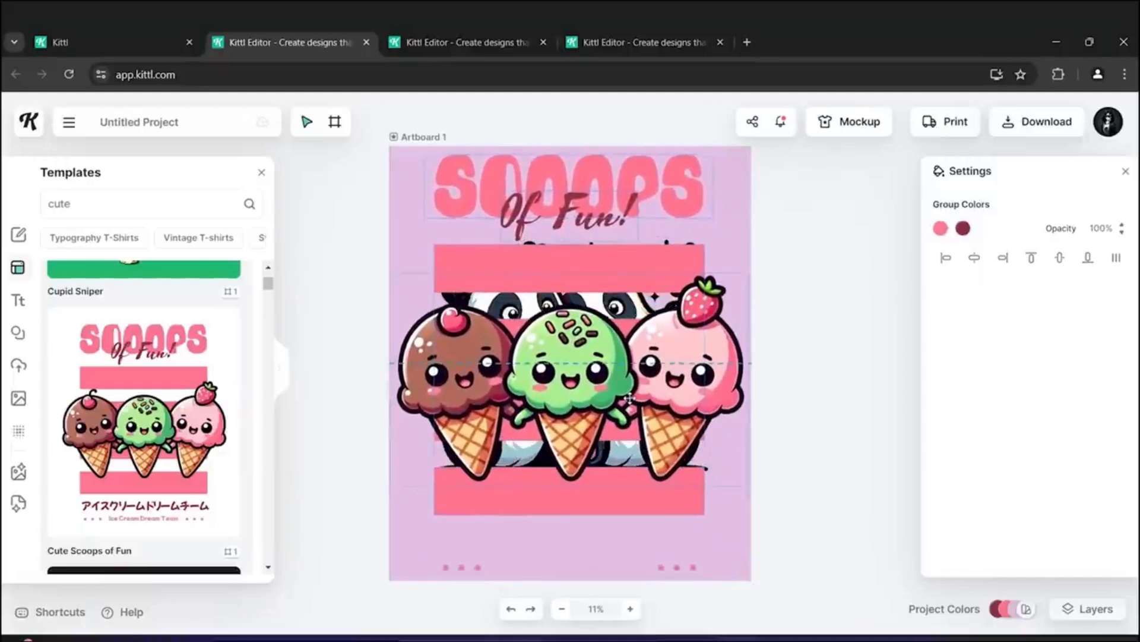
right_click(511, 207)
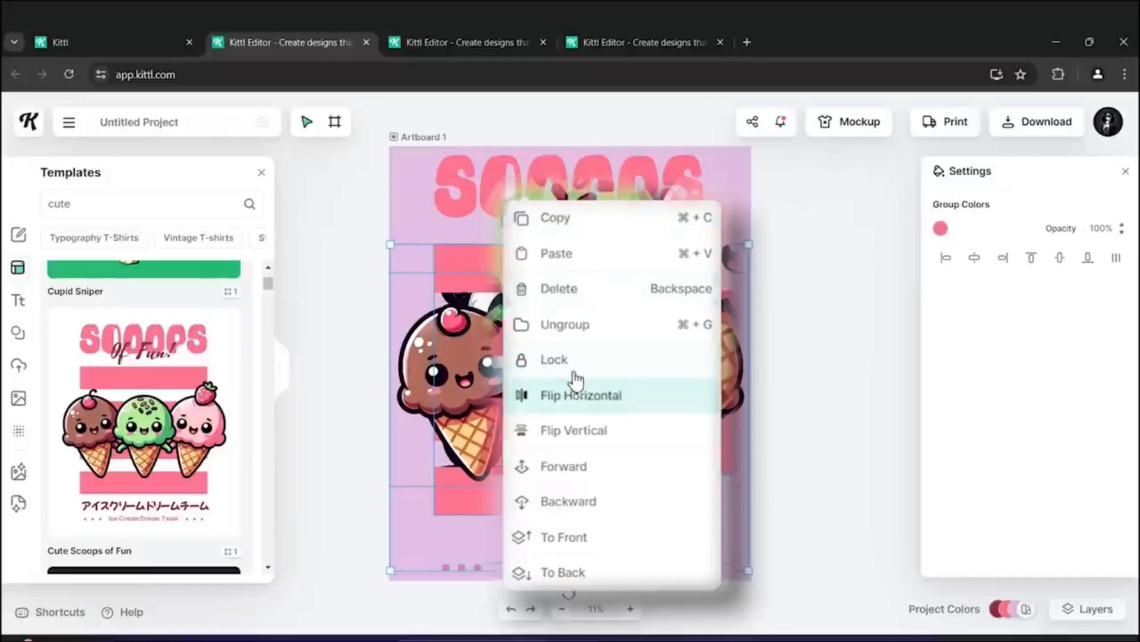
left_click(591, 336)
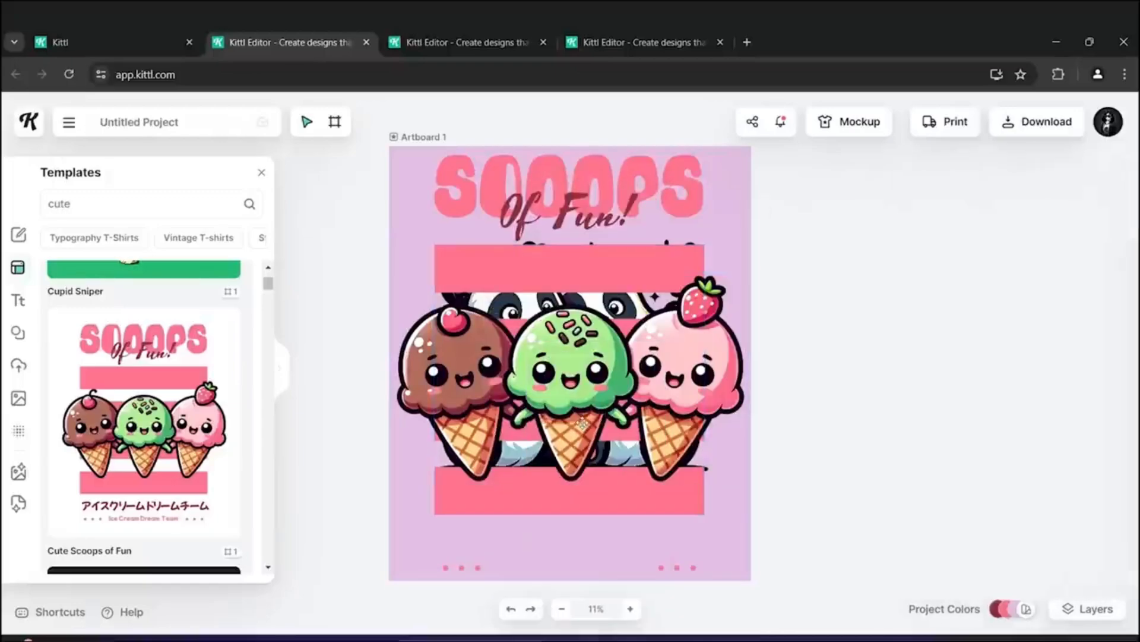
- Delete the ice cream illustration from the artboard
left_click(578, 392)
right_click(579, 397)
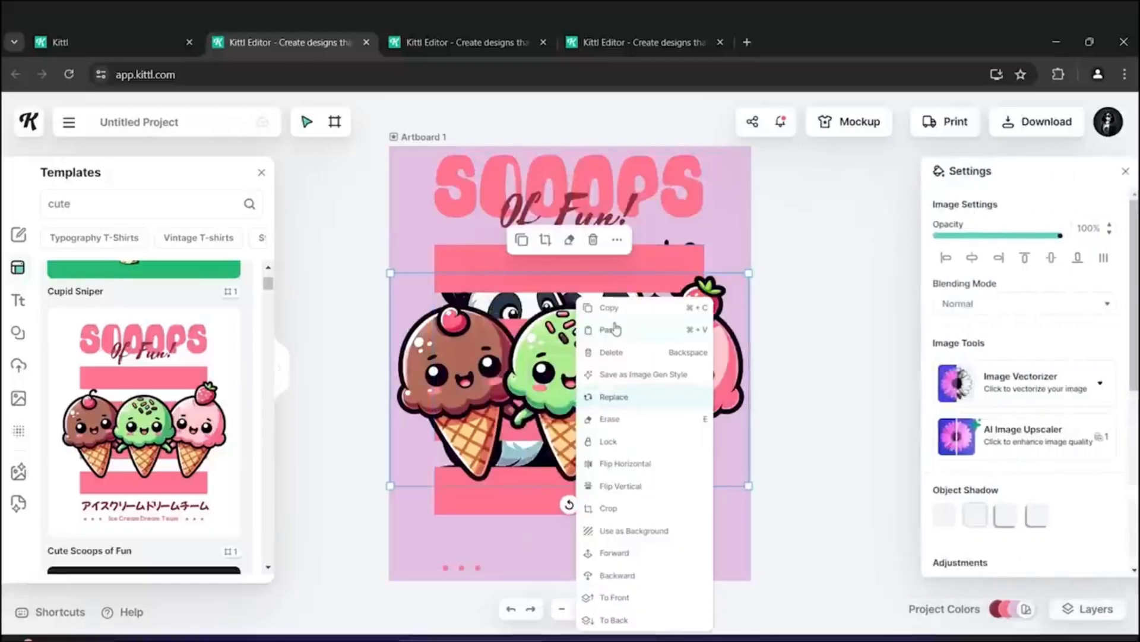
left_click(611, 351)
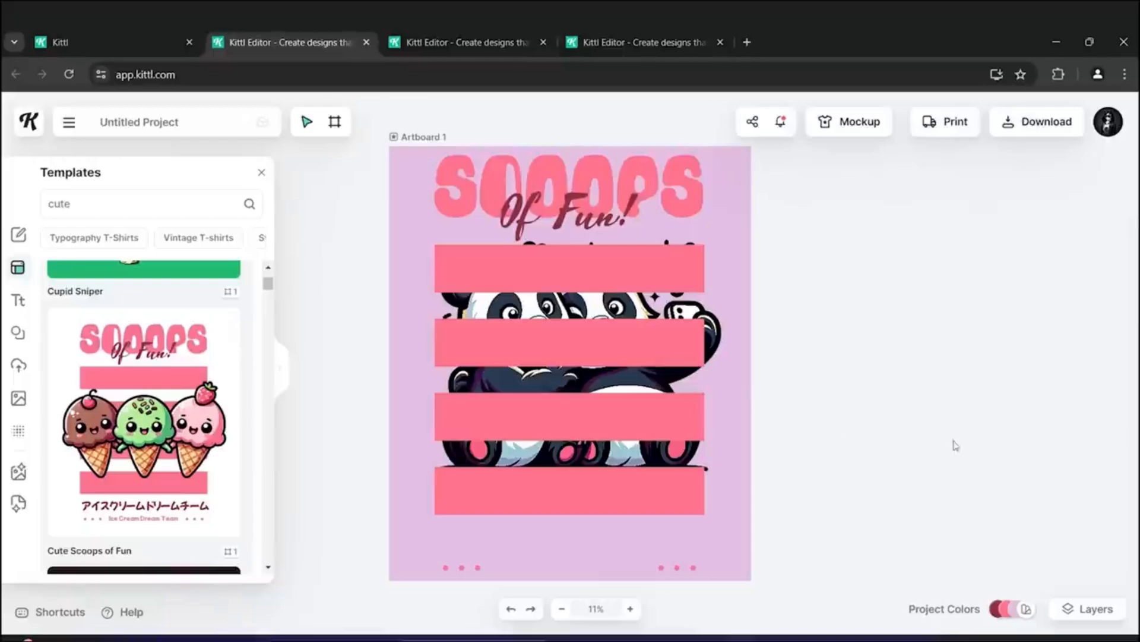
- Move the stripe layer beneath the panda illustration in the layer order
left_click(619, 423)
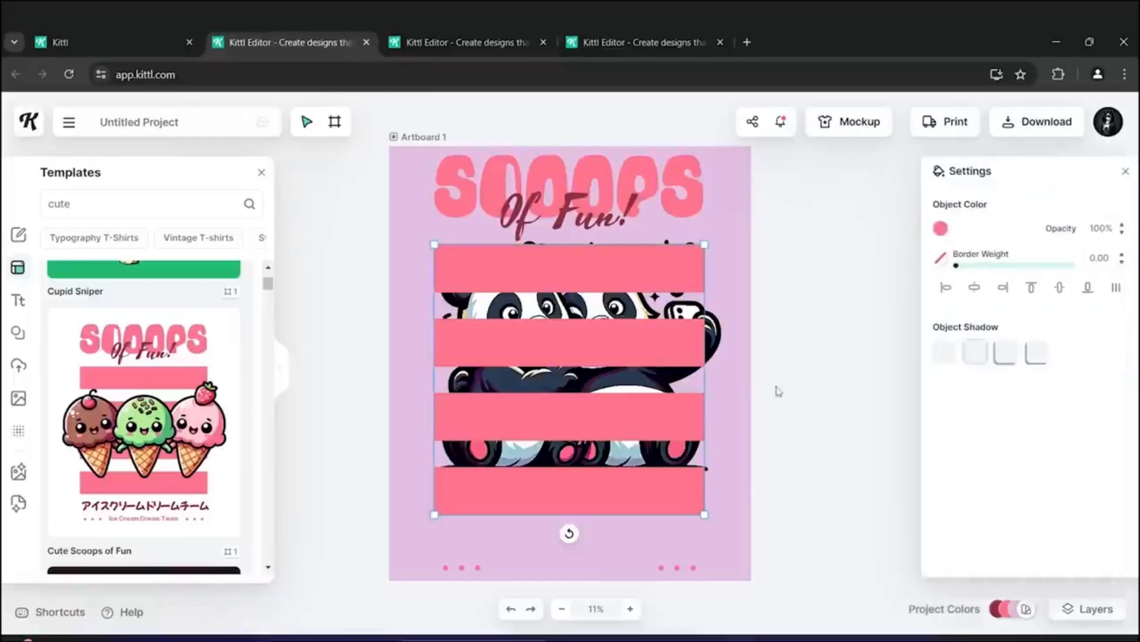
left_click(1088, 609)
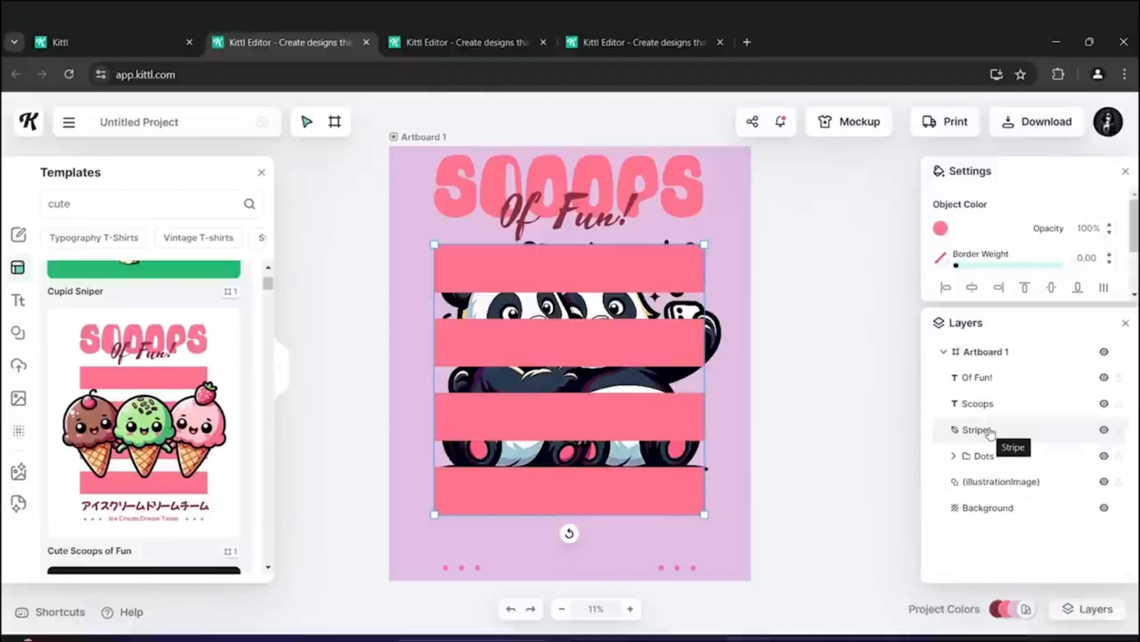
left_click_drag(989, 431, 996, 488)
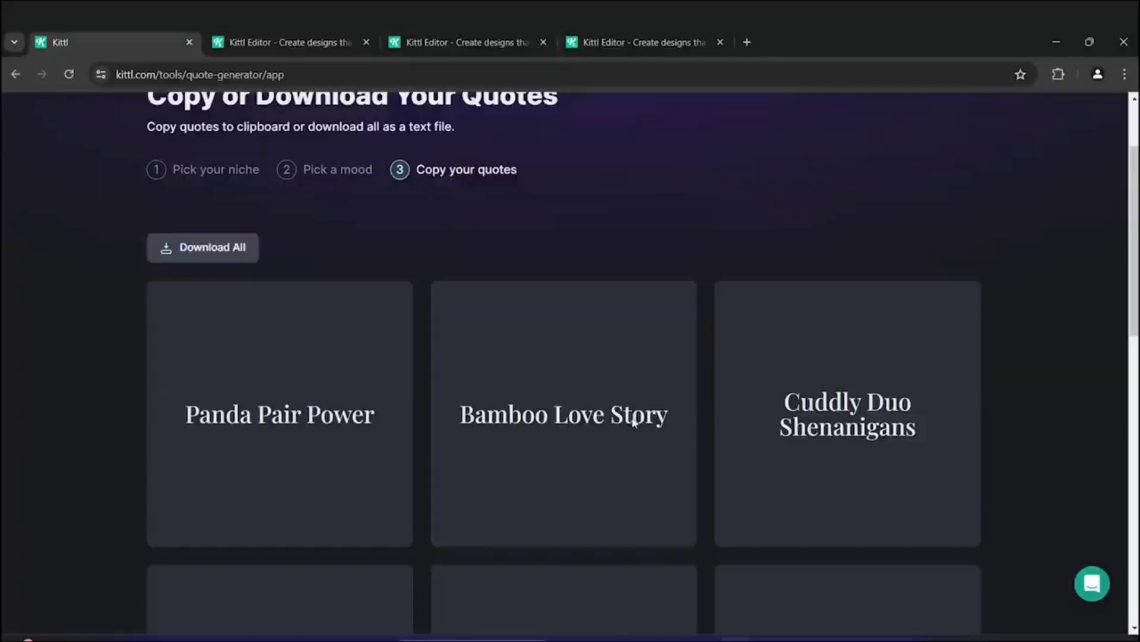
- Browse the generated quotes to choose one for the design
mouse_move(689, 454)
scroll(594, 398, "down", 3)
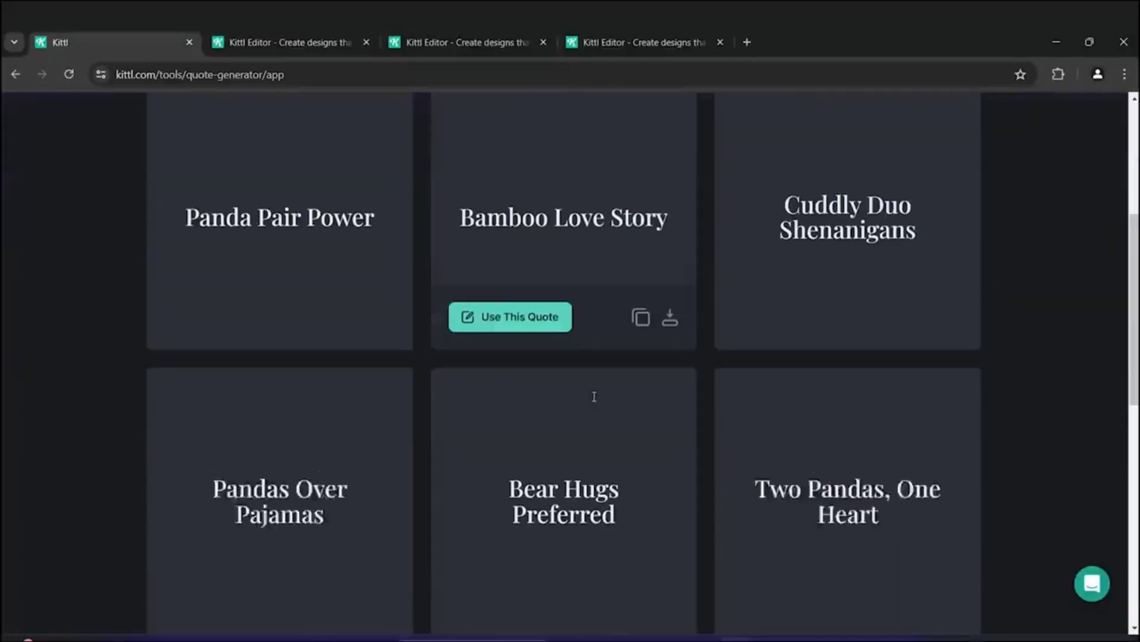
scroll(594, 398, "down", 3)
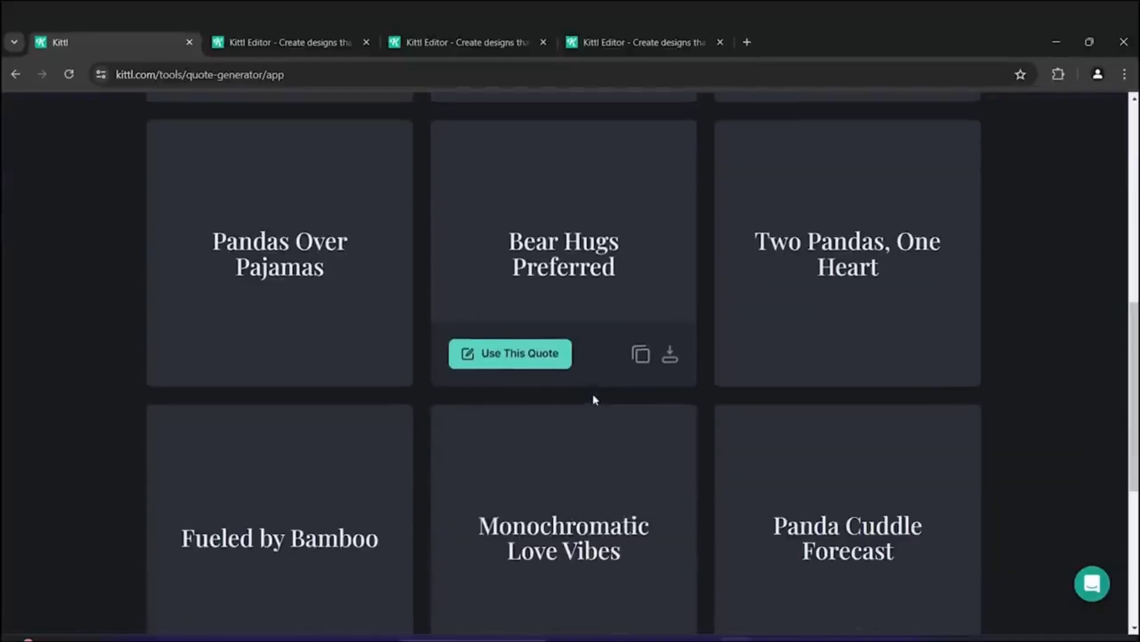
mouse_move(778, 301)
scroll(861, 416, "up", 2)
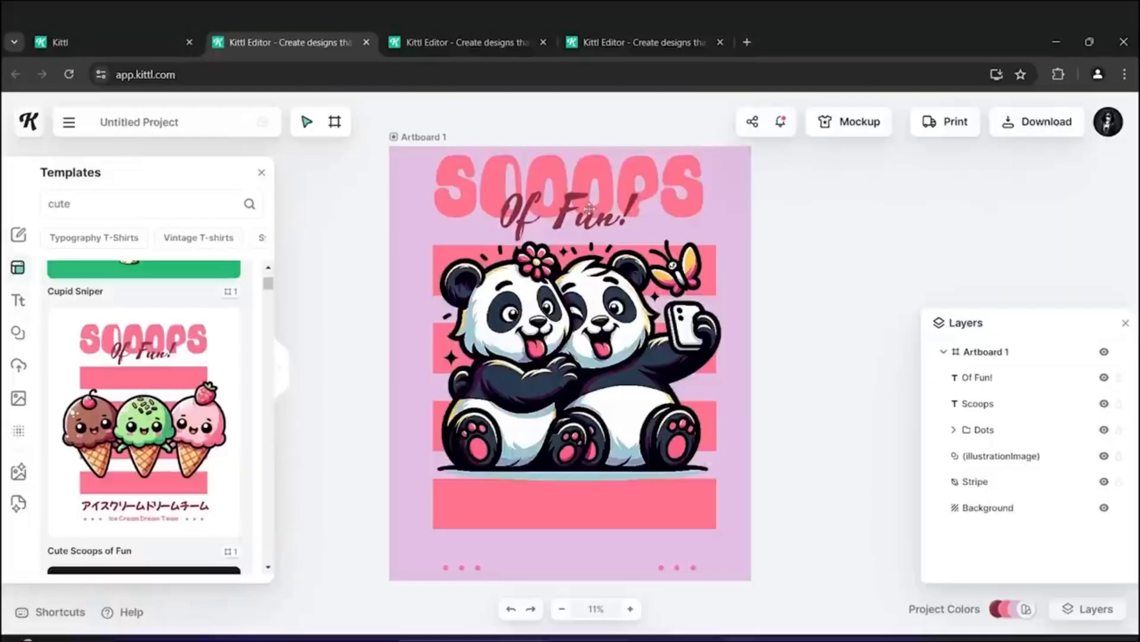
- Duplicate the "Of Fun!" text, move the copy onto the bottom stripe and select its text for replacement
left_click(588, 209)
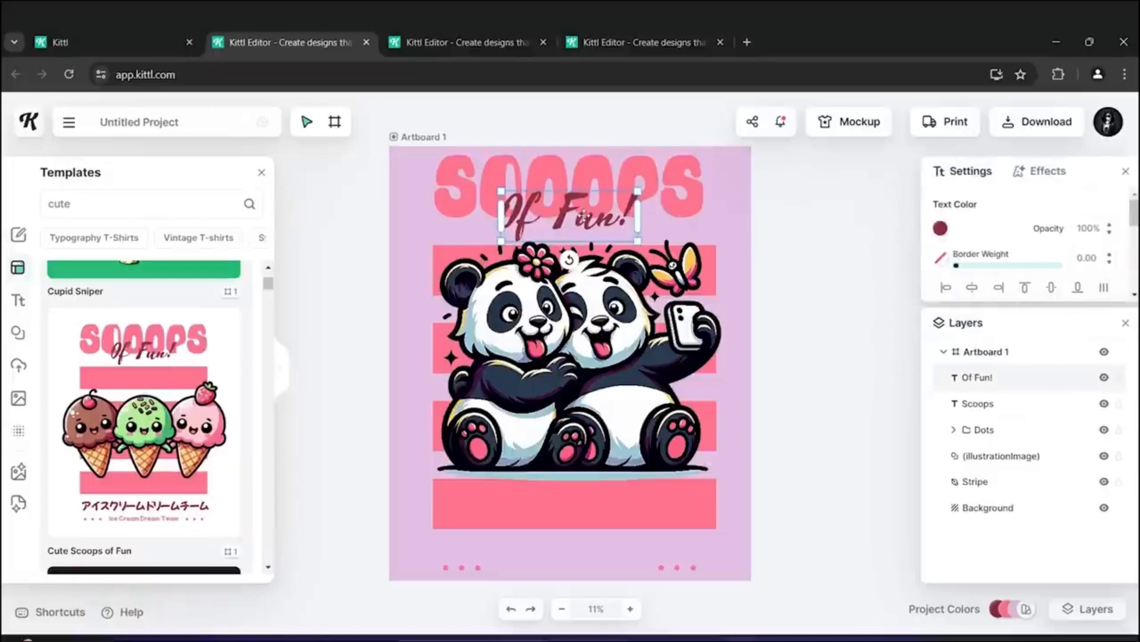
key("ctrl+v")
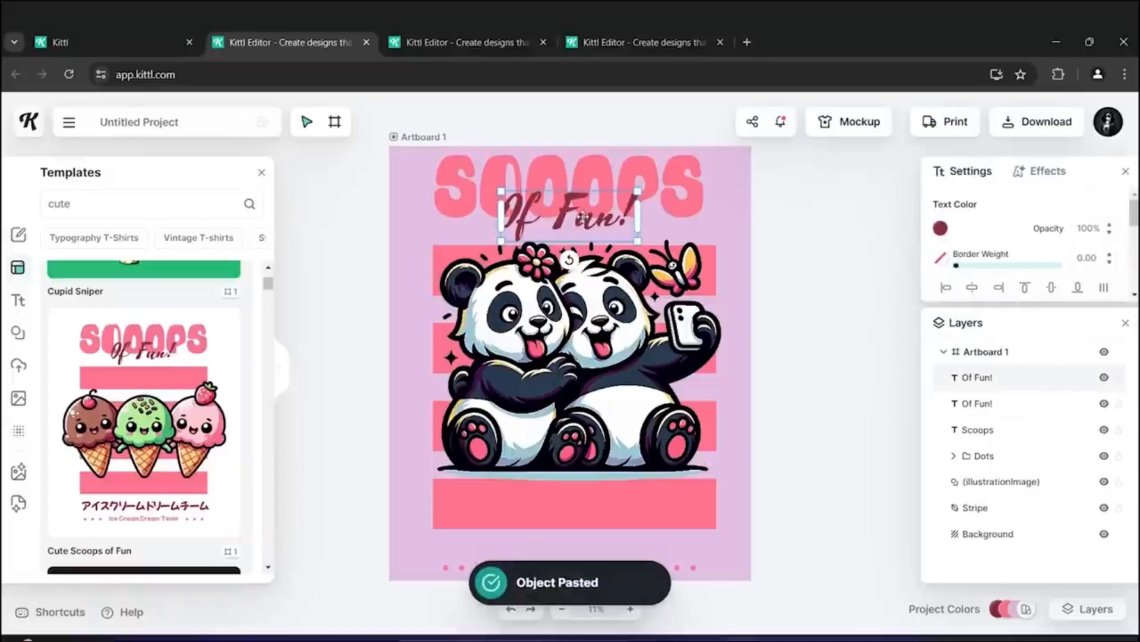
left_click_drag(584, 216, 580, 516)
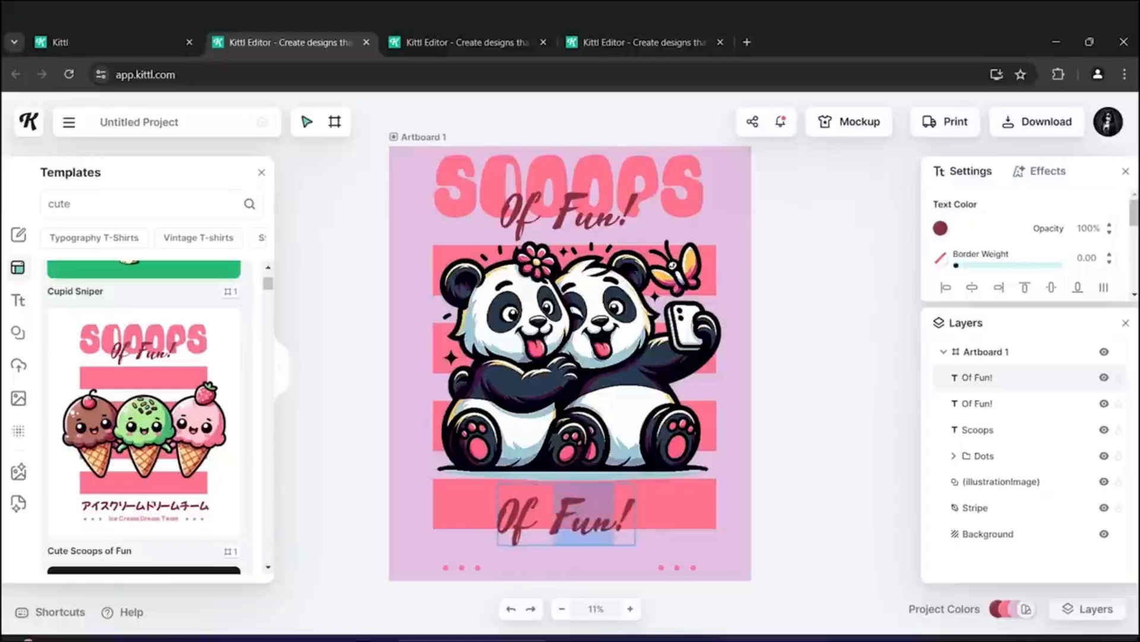
left_click_drag(499, 524, 634, 533)
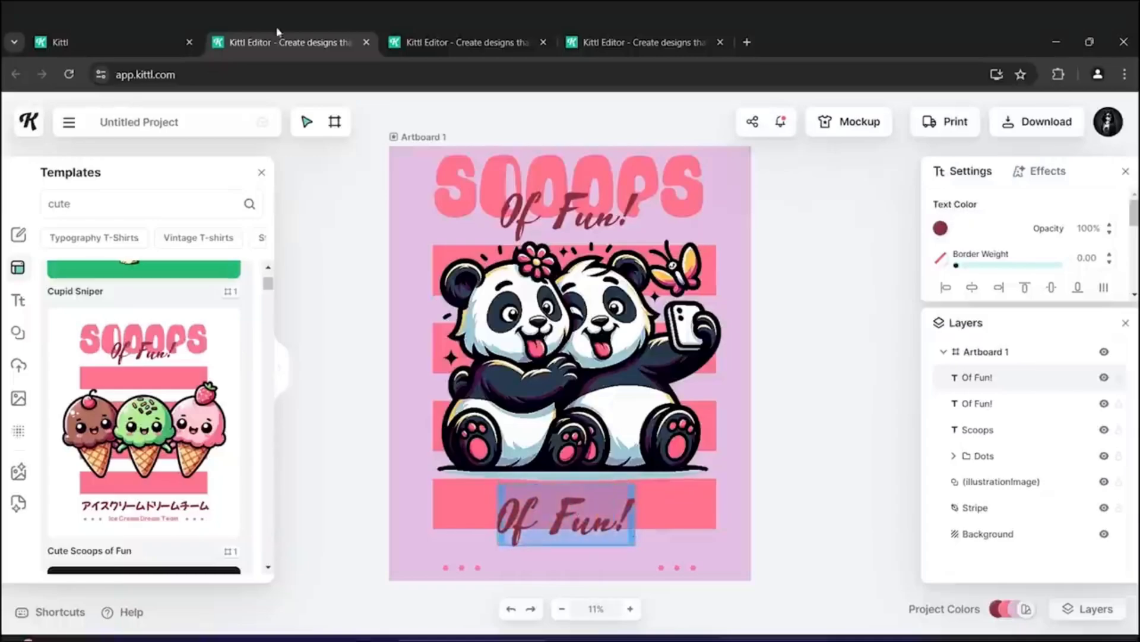
- Copy the "Two Pandas, One Heart" quote and paste it into the duplicated text
left_click(140, 35)
mouse_move(882, 459)
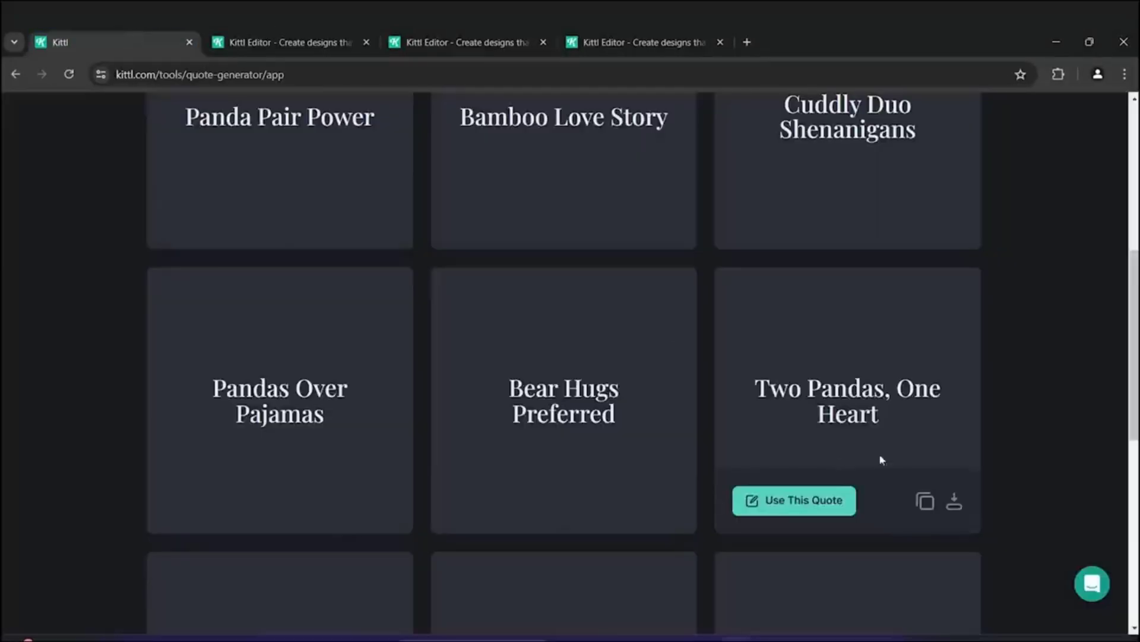
left_click(924, 498)
left_click(300, 44)
key("ctrl+v")
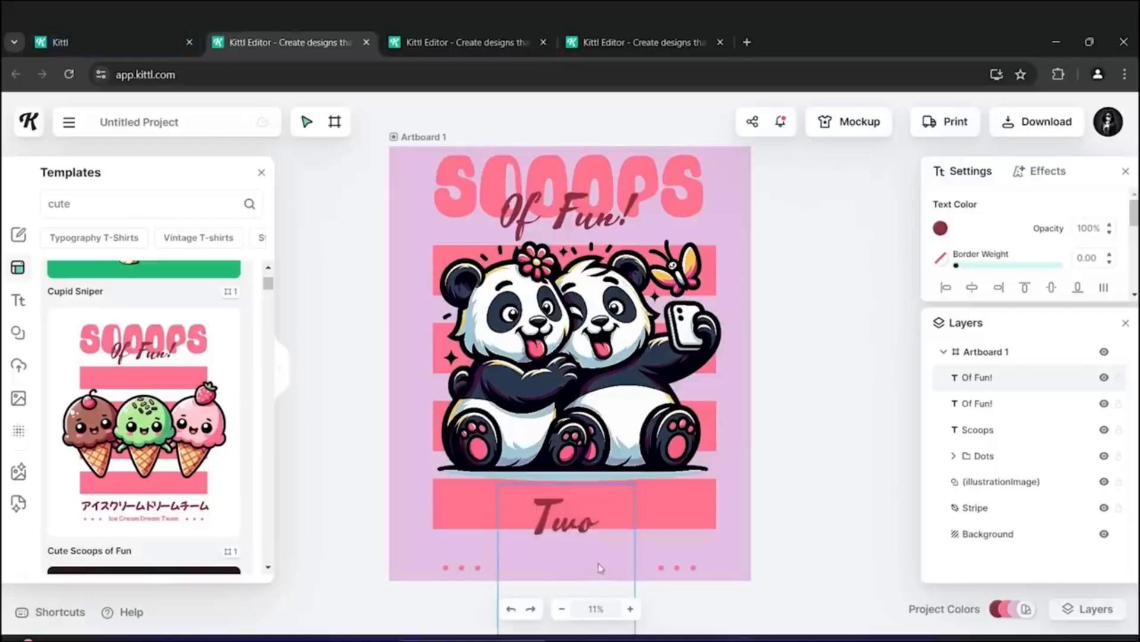
left_click(788, 489)
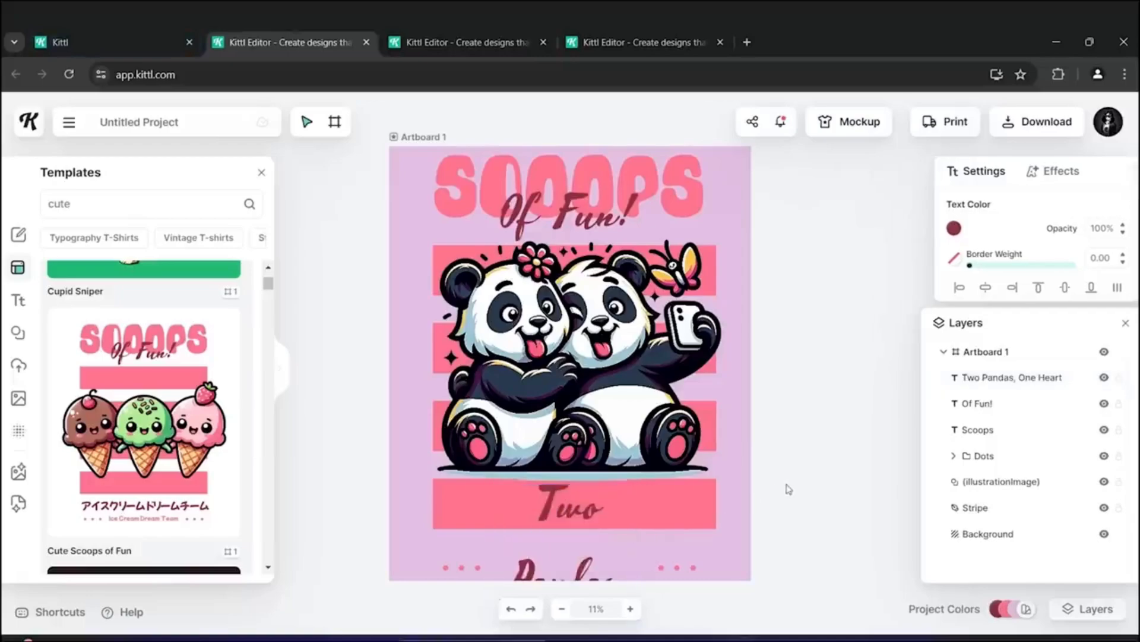
- Resize the quote text to fit across the bottom stripe and nudge it into place
left_click(548, 505)
left_click_drag(768, 521, 687, 523)
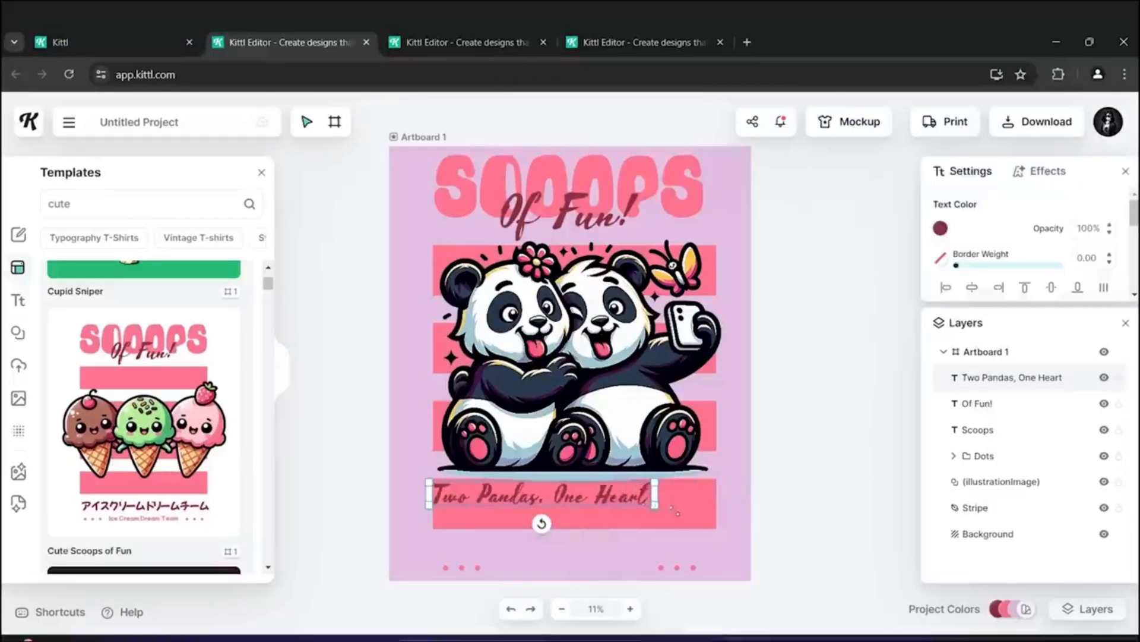
left_click(588, 513)
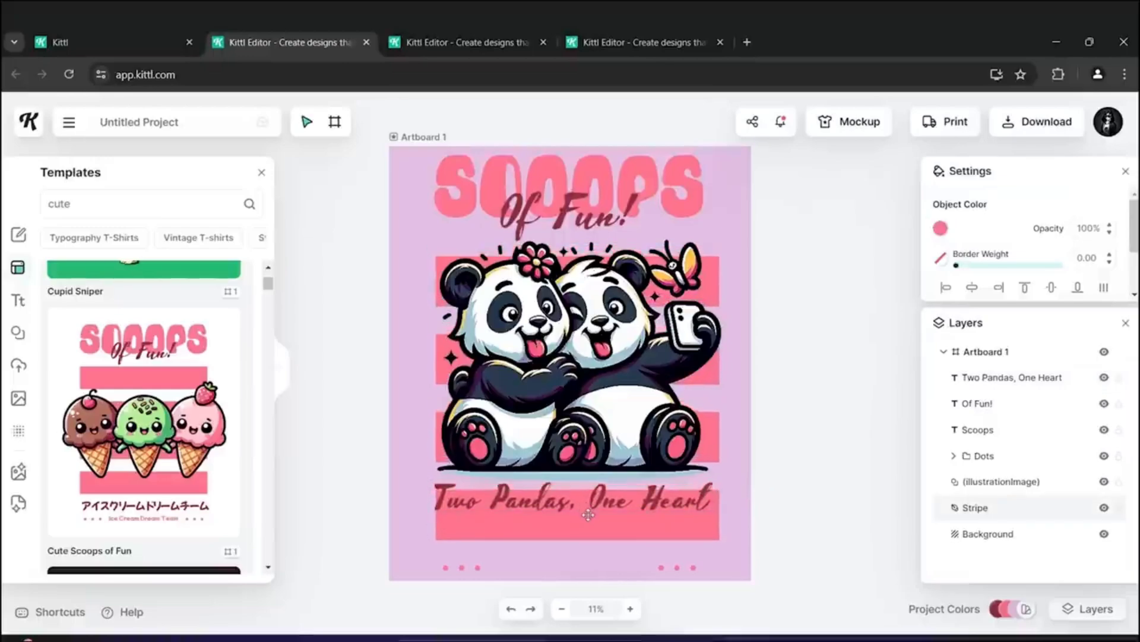
key("ctrl+z")
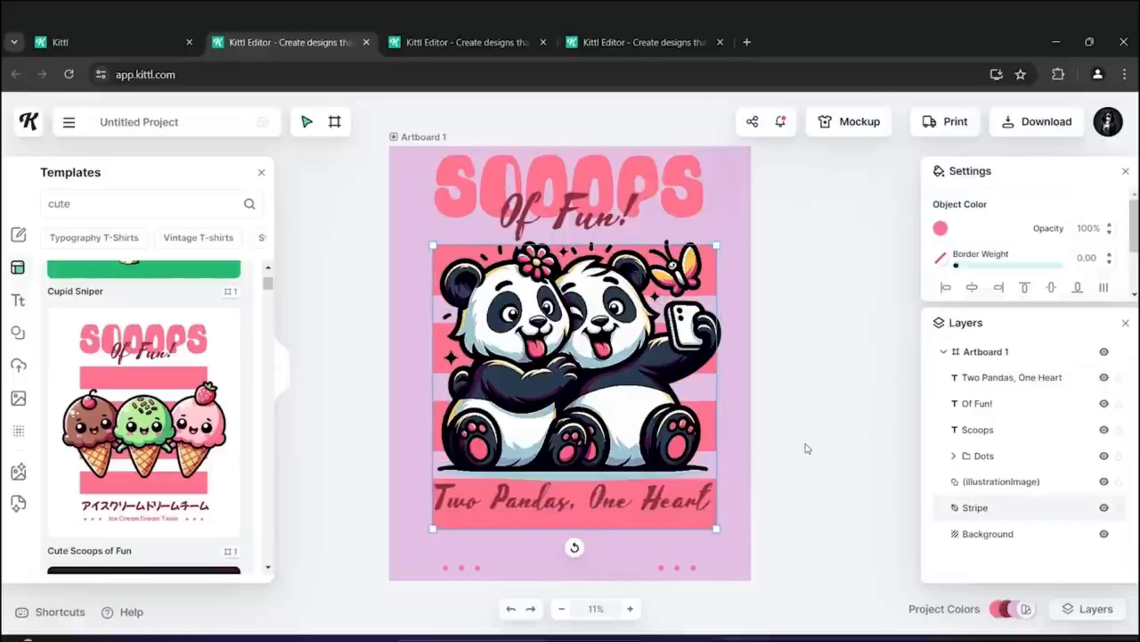
left_click(807, 449)
left_click(661, 502)
left_click_drag(647, 501, 646, 508)
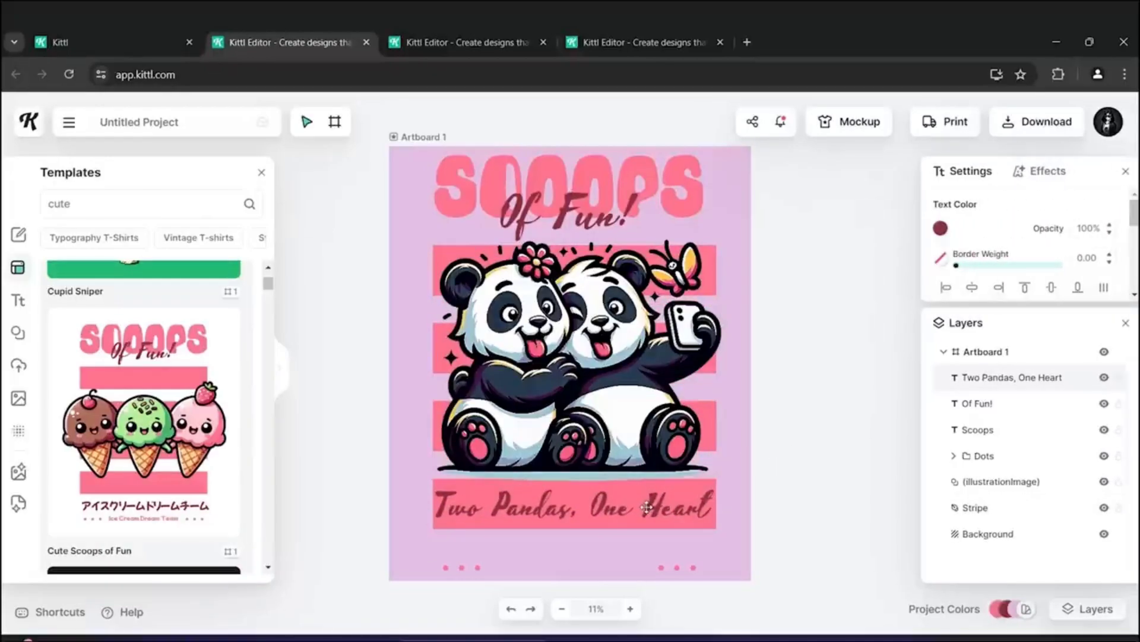
left_click(845, 415)
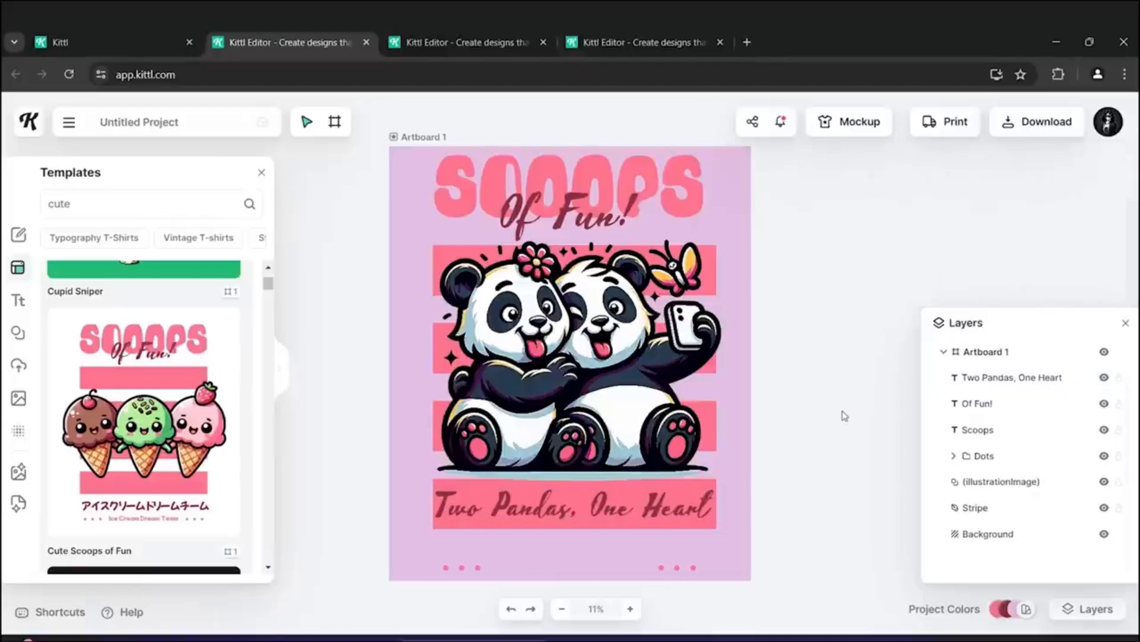
- Open the mockup view and apply a hoodie mockup showing a woman from behind
left_click(835, 126)
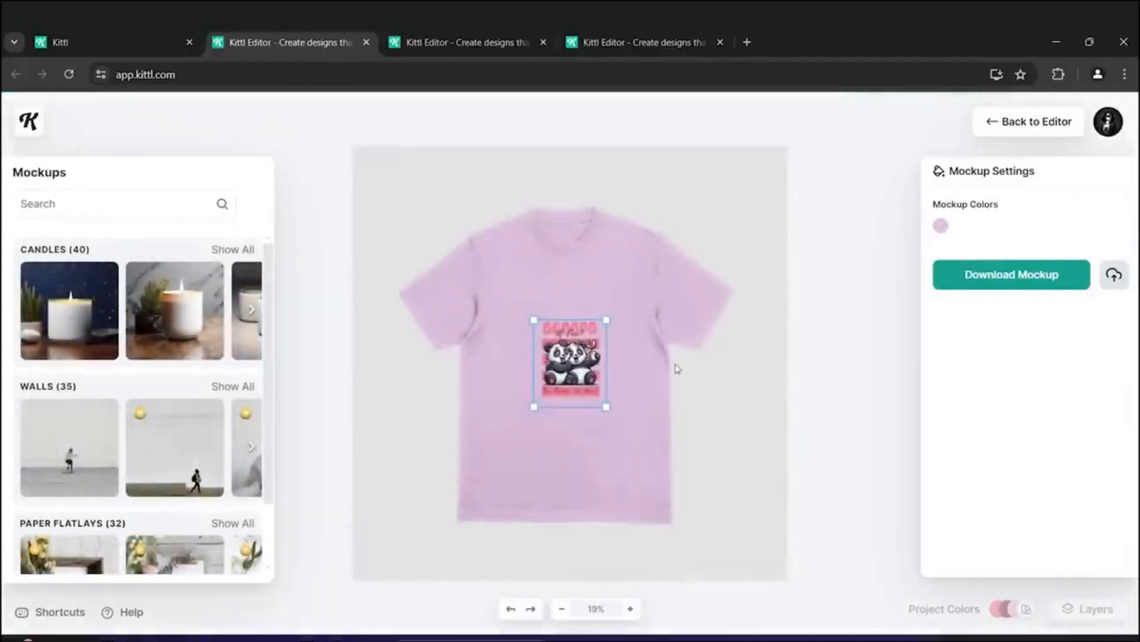
scroll(183, 423, "down", 8)
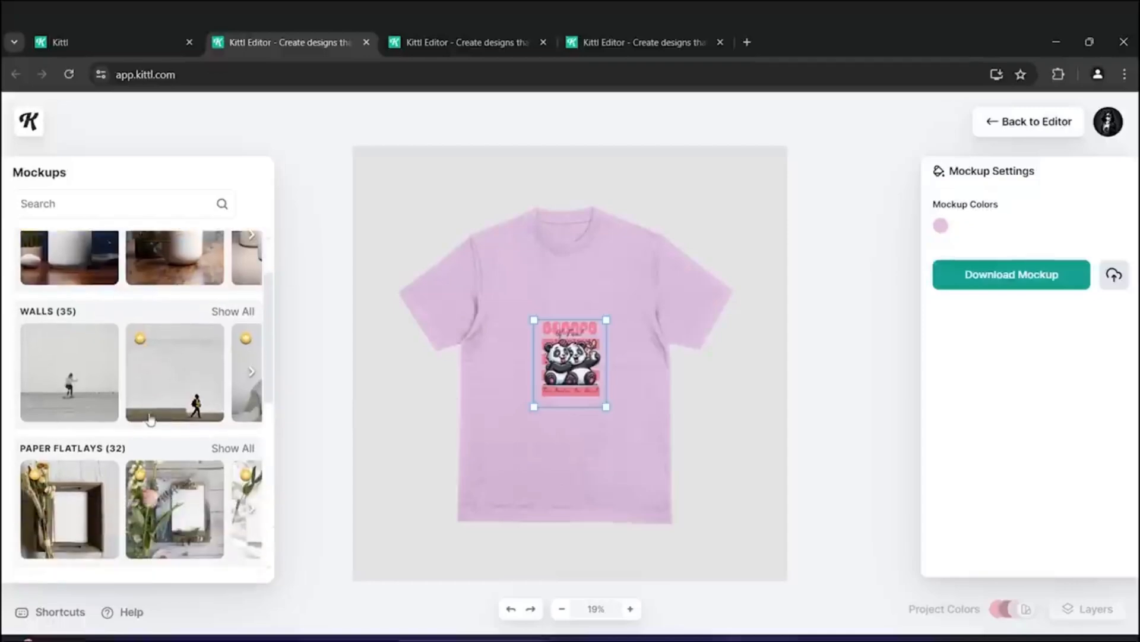
scroll(159, 415, "down", 5)
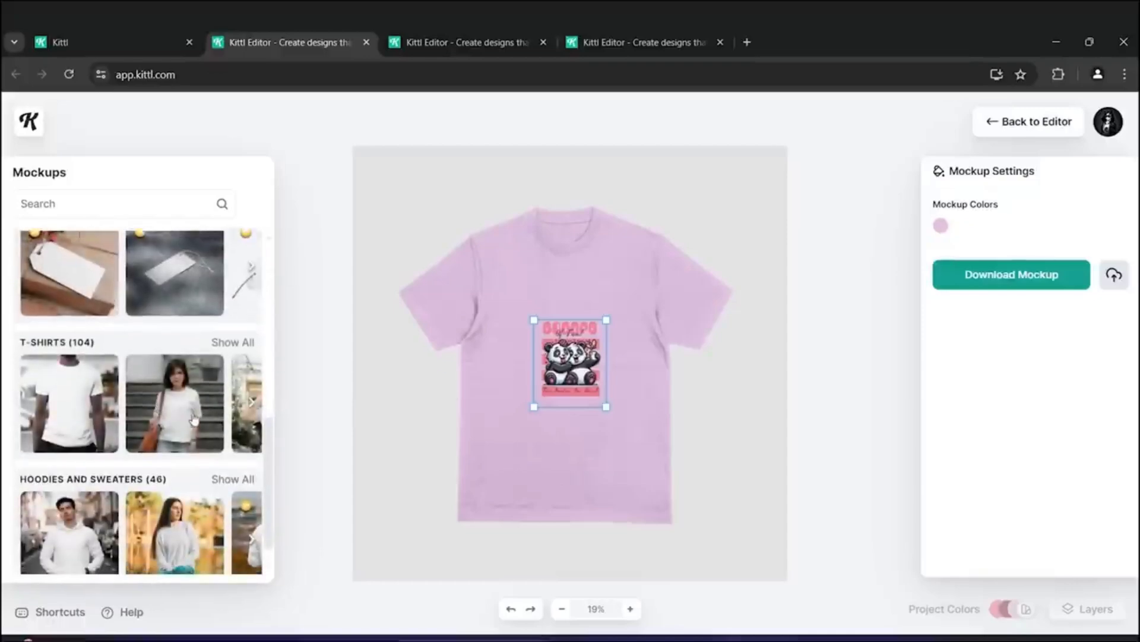
left_click(249, 303)
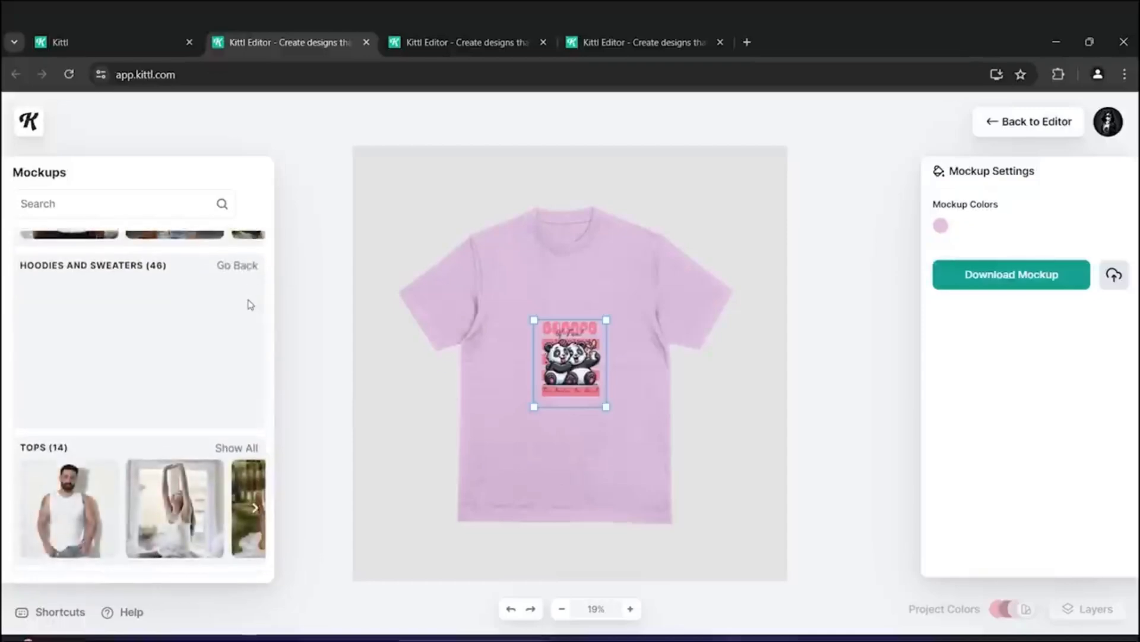
left_click(76, 436)
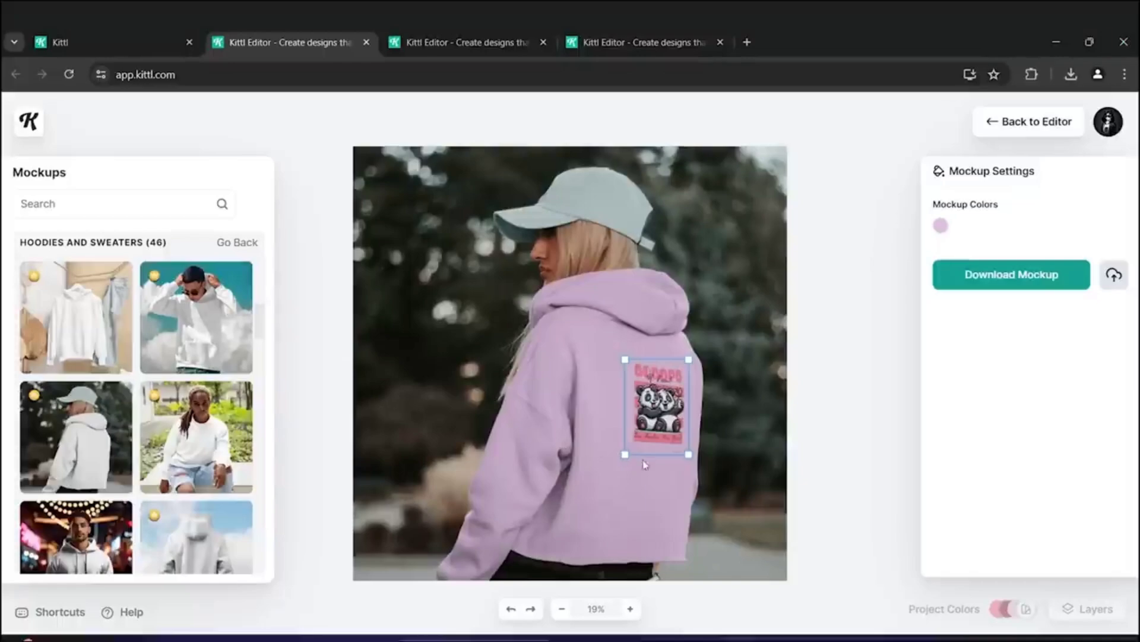
- Enlarge the design on the hoodie's back and download the mockup
left_click_drag(623, 456, 517, 568)
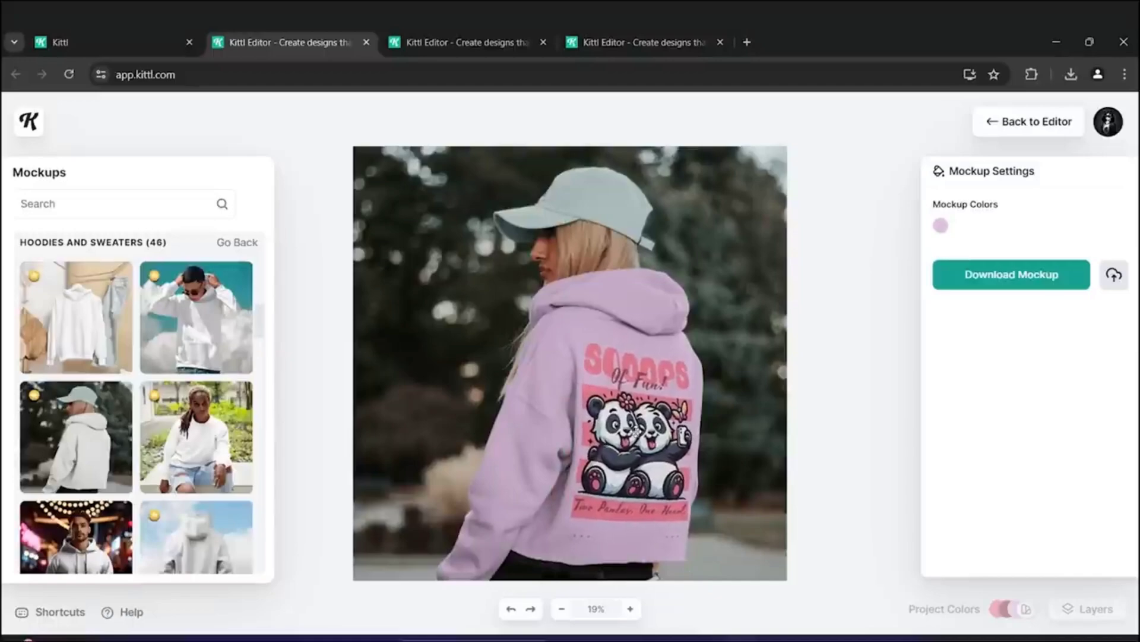
left_click(640, 429)
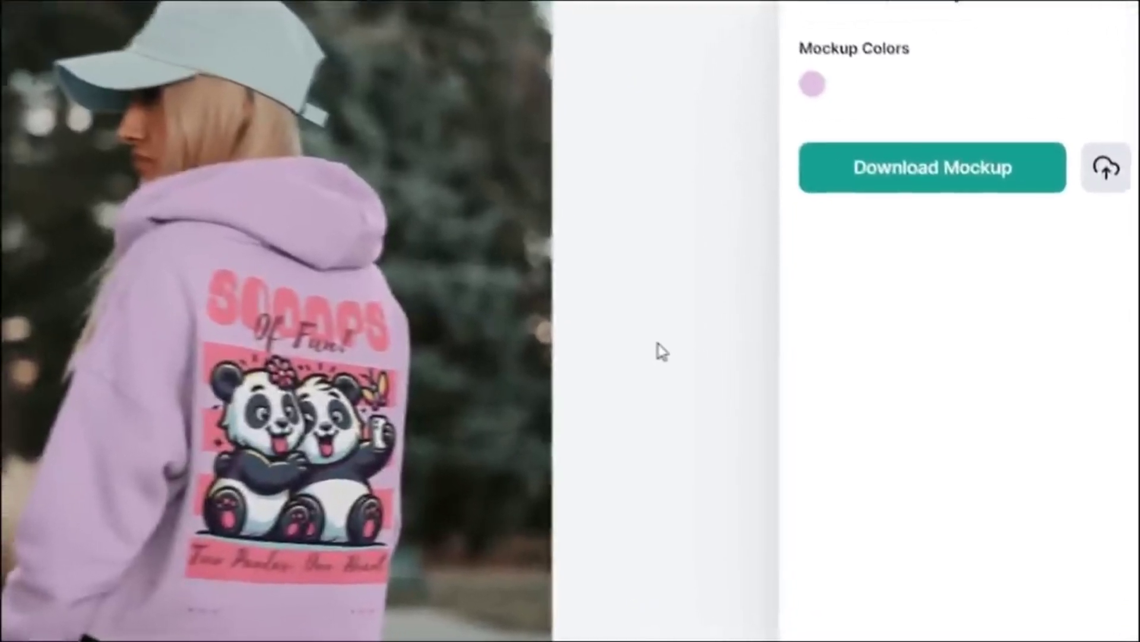
left_click(891, 168)
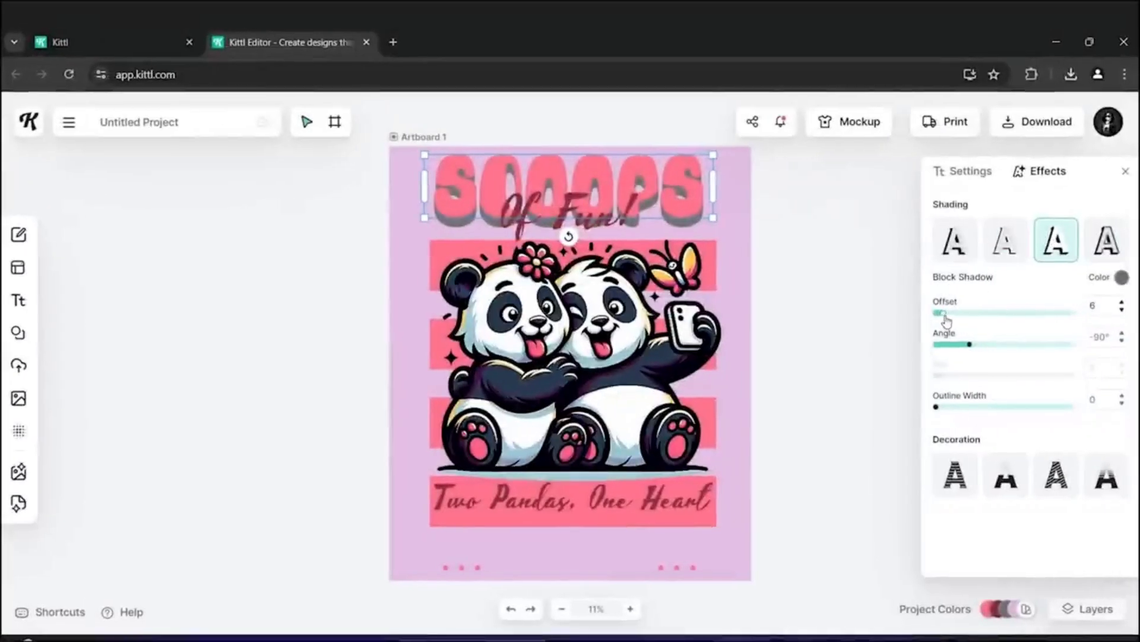
- Set the SCOOPS text's Fading Color Cut decoration colour to ff00b3
left_click_drag(946, 321, 955, 350)
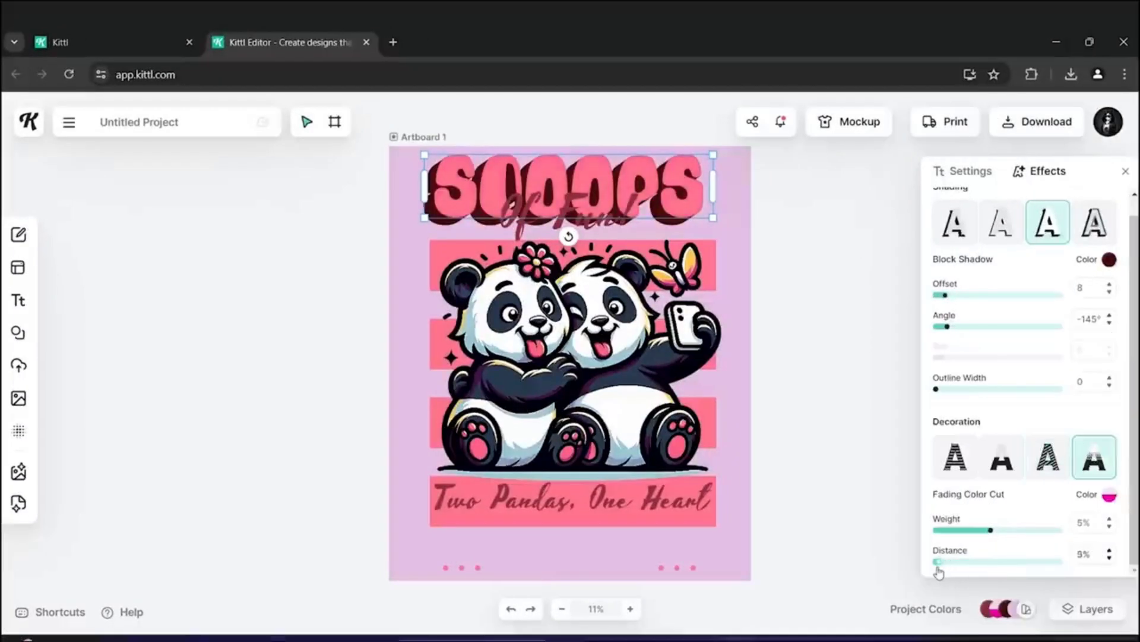
left_click(1107, 496)
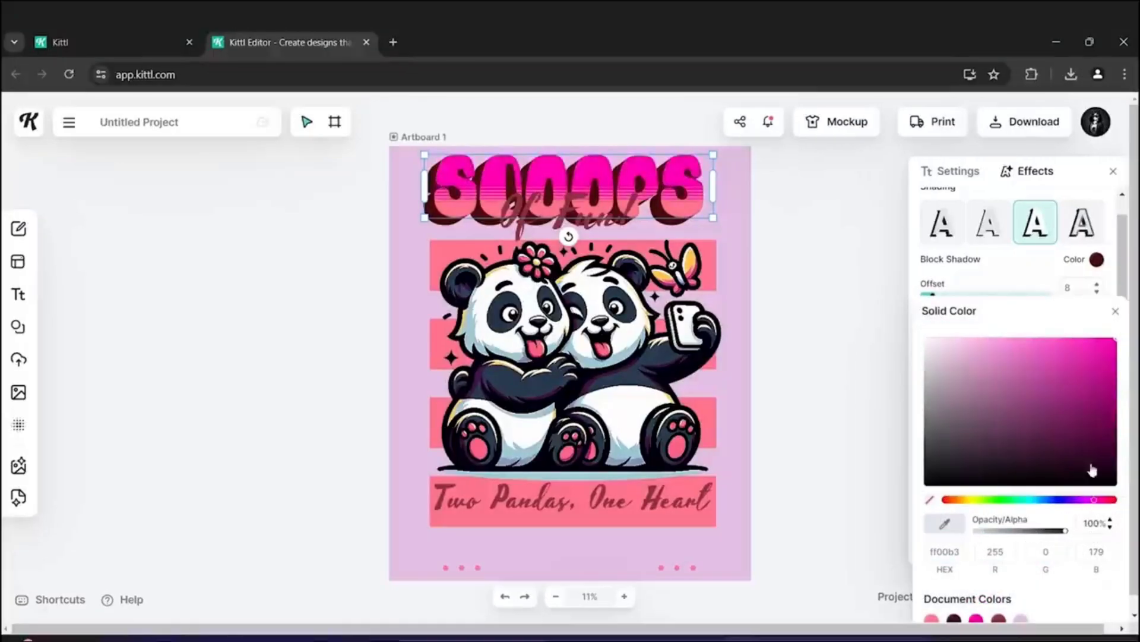
left_click(1116, 311)
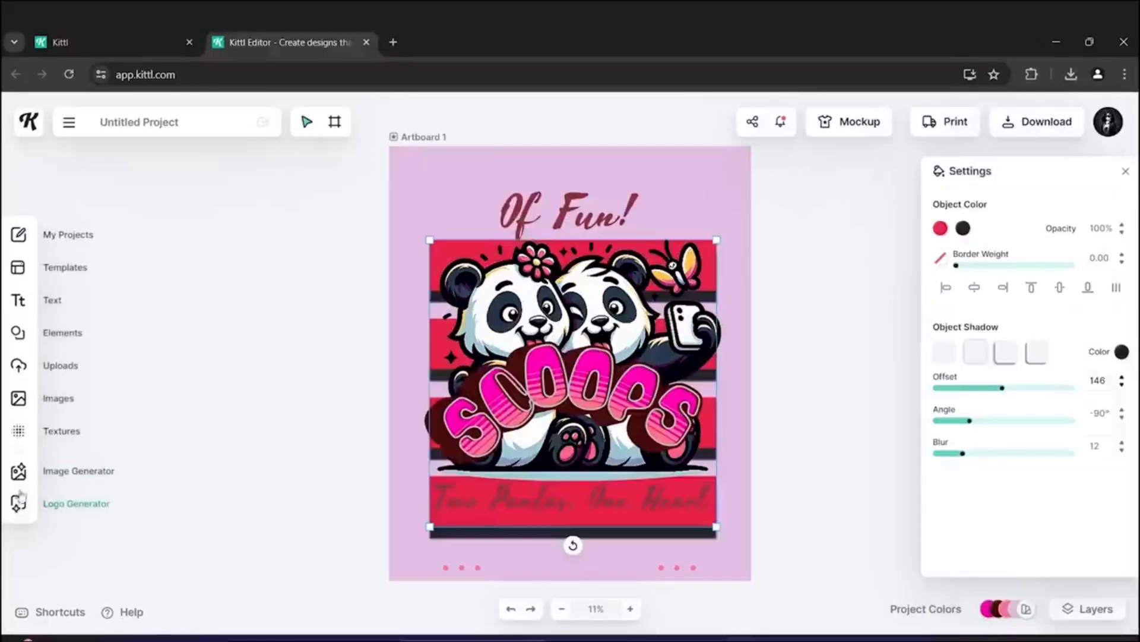
- Try grunge, paper and alpha mask textures on the artboard
left_click(27, 432)
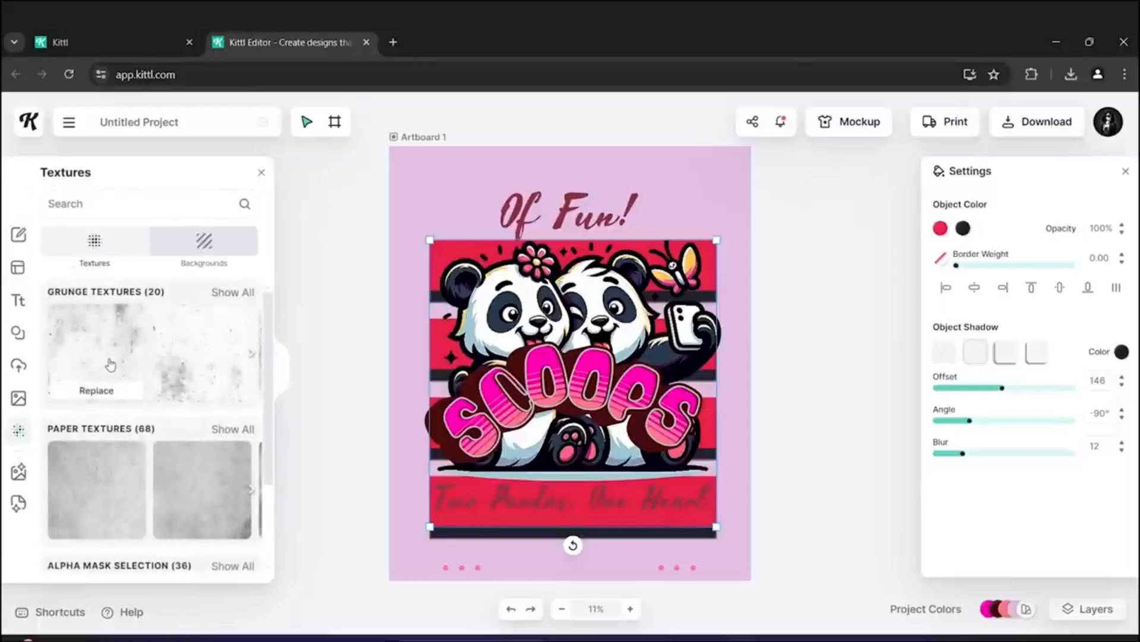
left_click(112, 361)
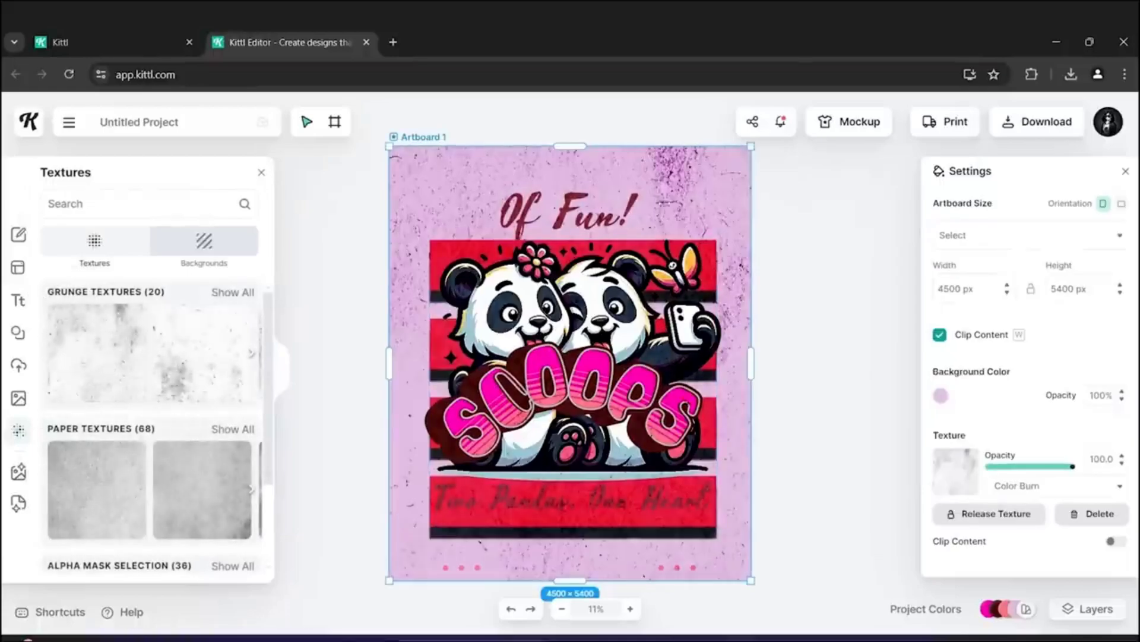
left_click(185, 497)
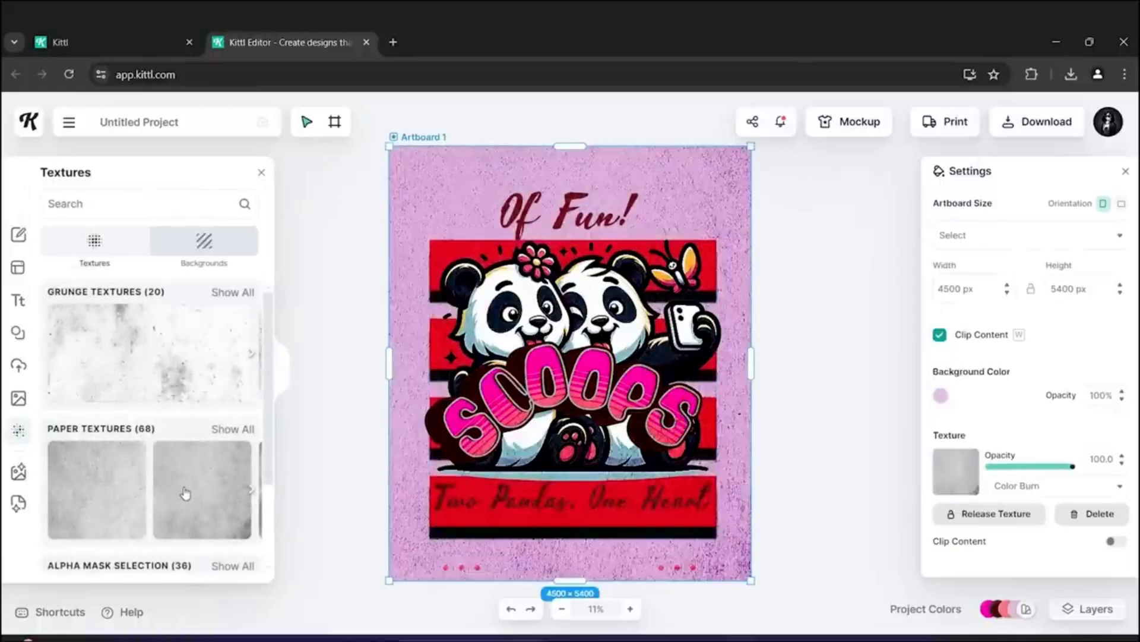
scroll(189, 441, "down", 5)
left_click(75, 360)
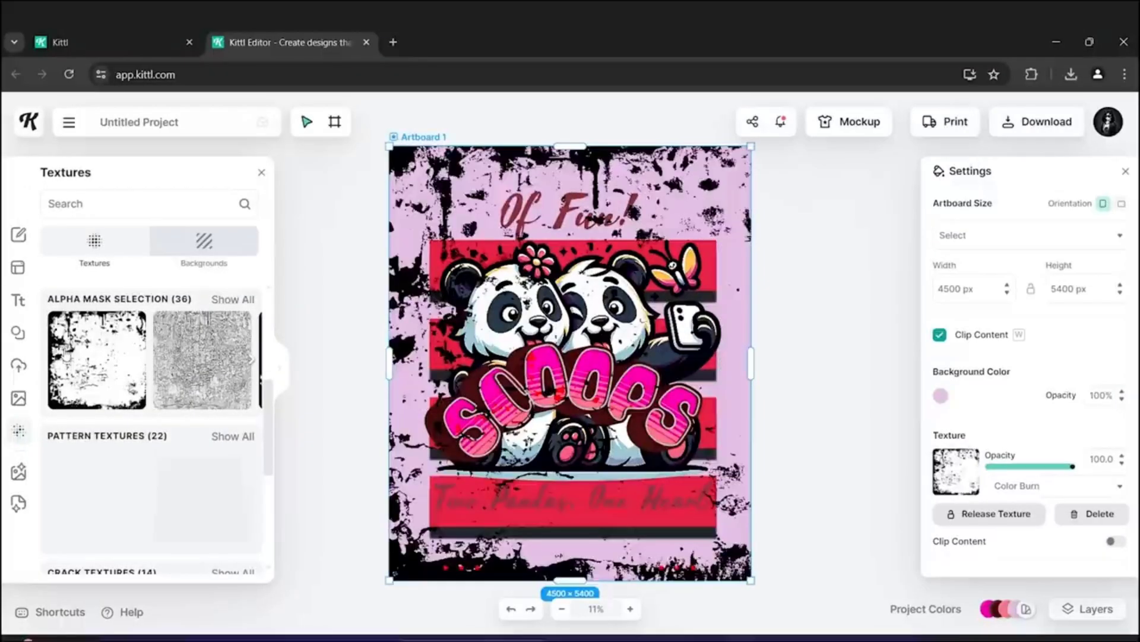
left_click(209, 372)
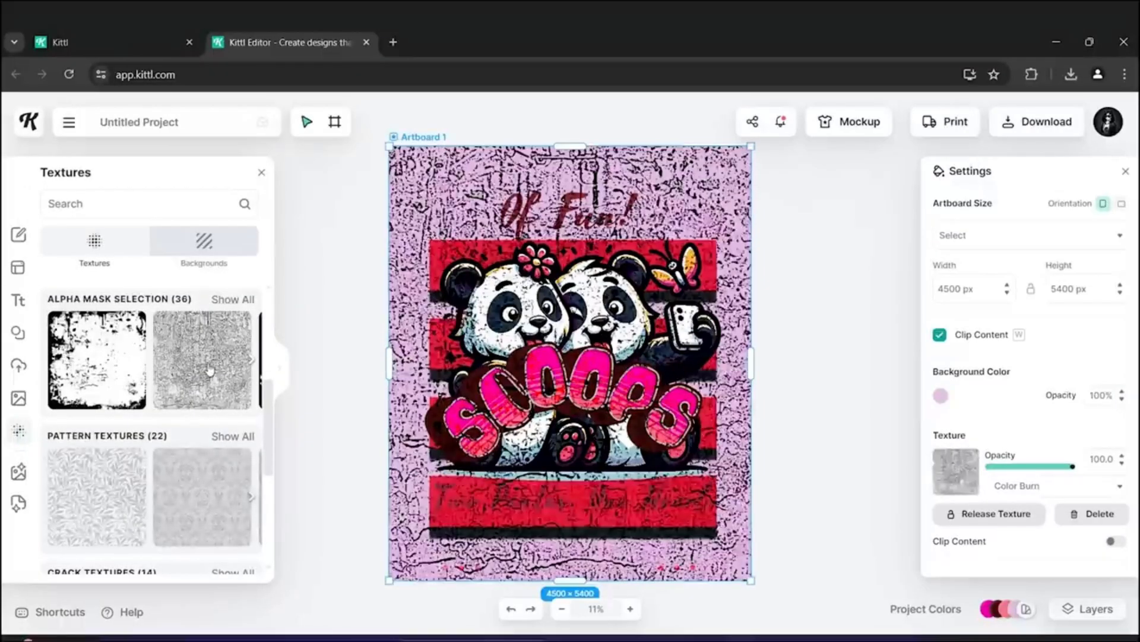
- Add a Scribble element from the abstract elements onto the artboard
left_click(18, 332)
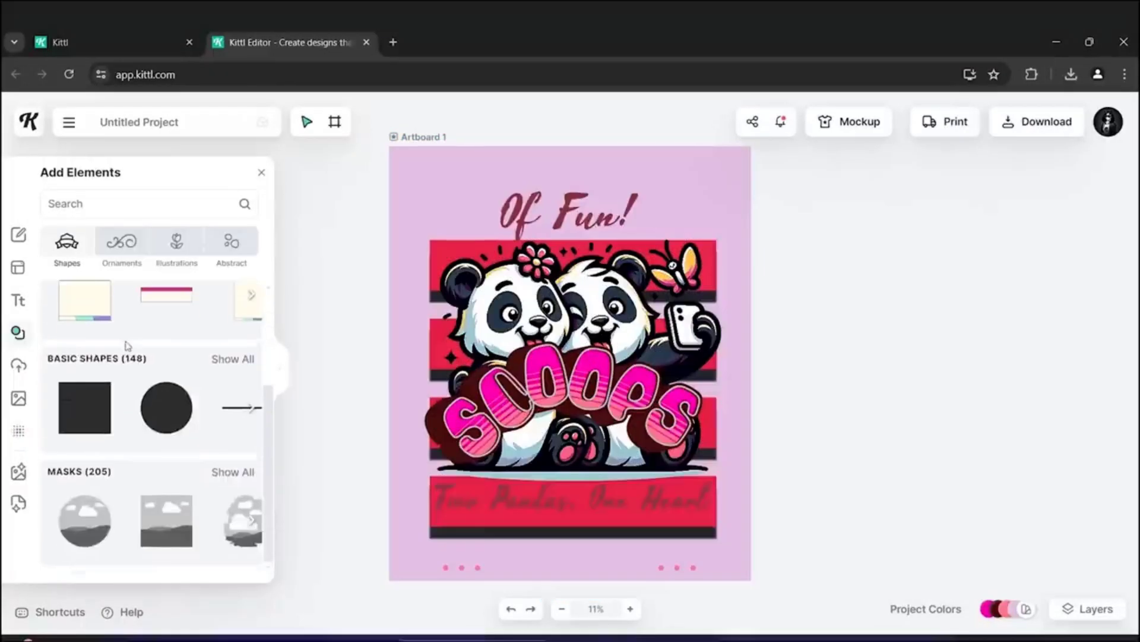
scroll(127, 369, "down", 5)
scroll(130, 360, "down", 2)
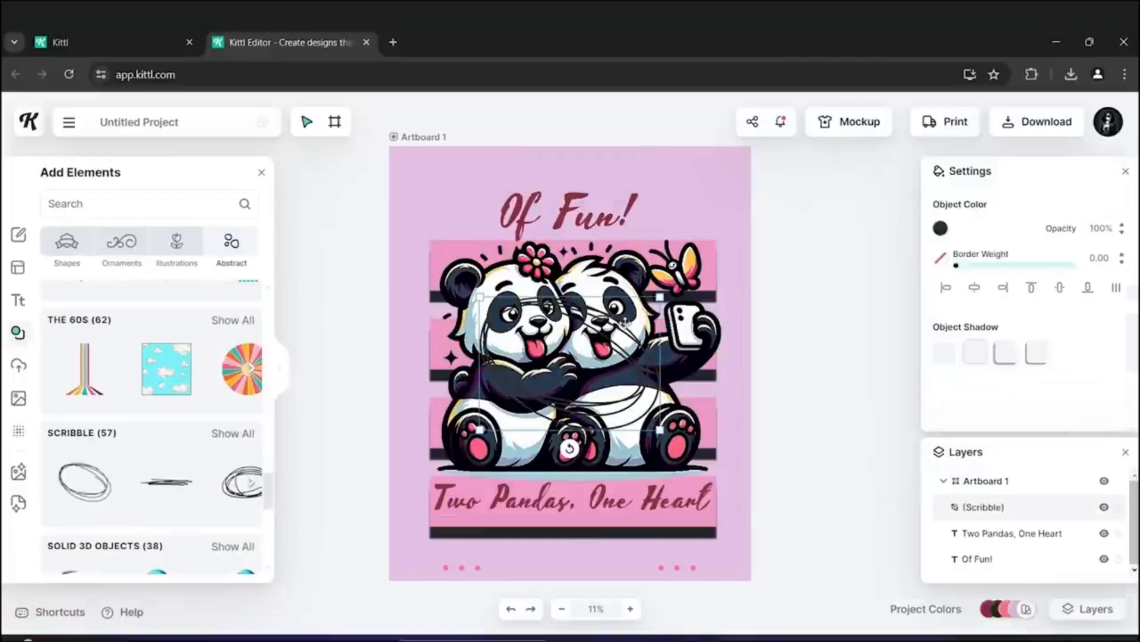
left_click_drag(570, 364, 486, 219)
left_click_drag(581, 287, 790, 439)
- Scale, rotate and position the scribble to circle the "Of Fun!" text
mouse_move(733, 285)
left_mouse_down()
mouse_move(721, 326)
mouse_move(722, 311)
left_mouse_up()
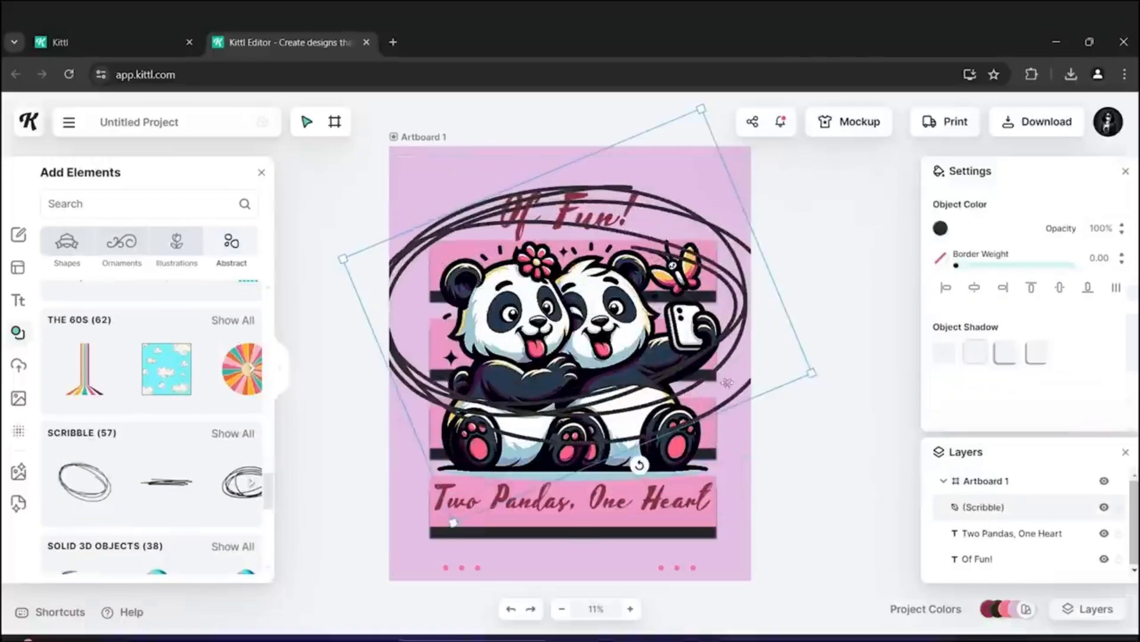
left_click_drag(812, 372, 510, 295)
left_click_drag(456, 261, 569, 208)
key("ctrl+z")
left_click_drag(409, 239, 611, 119)
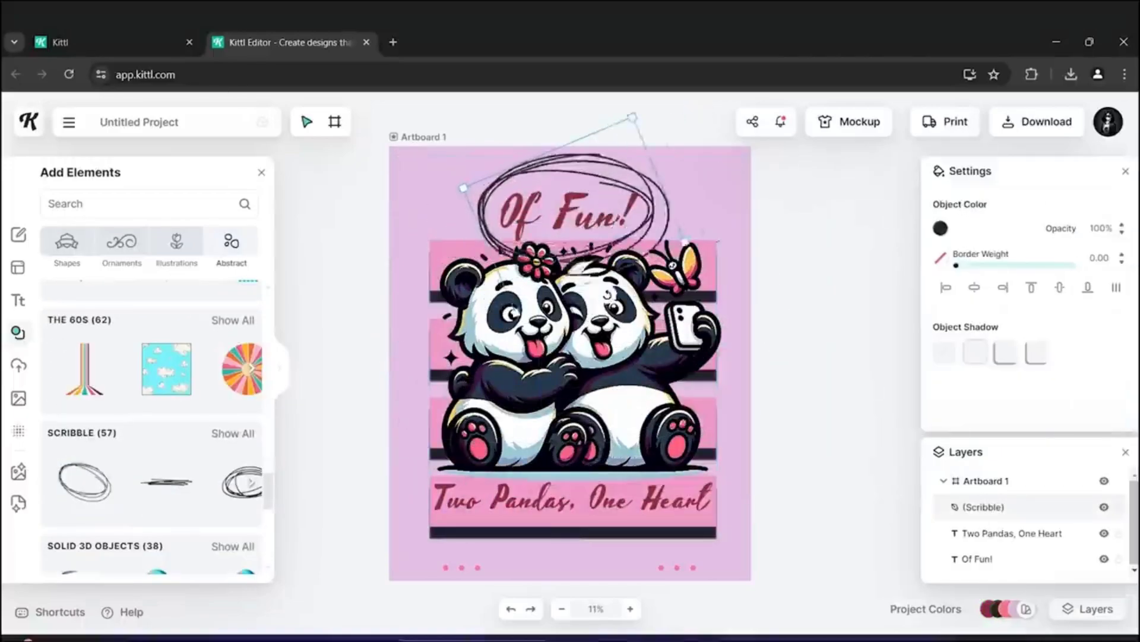